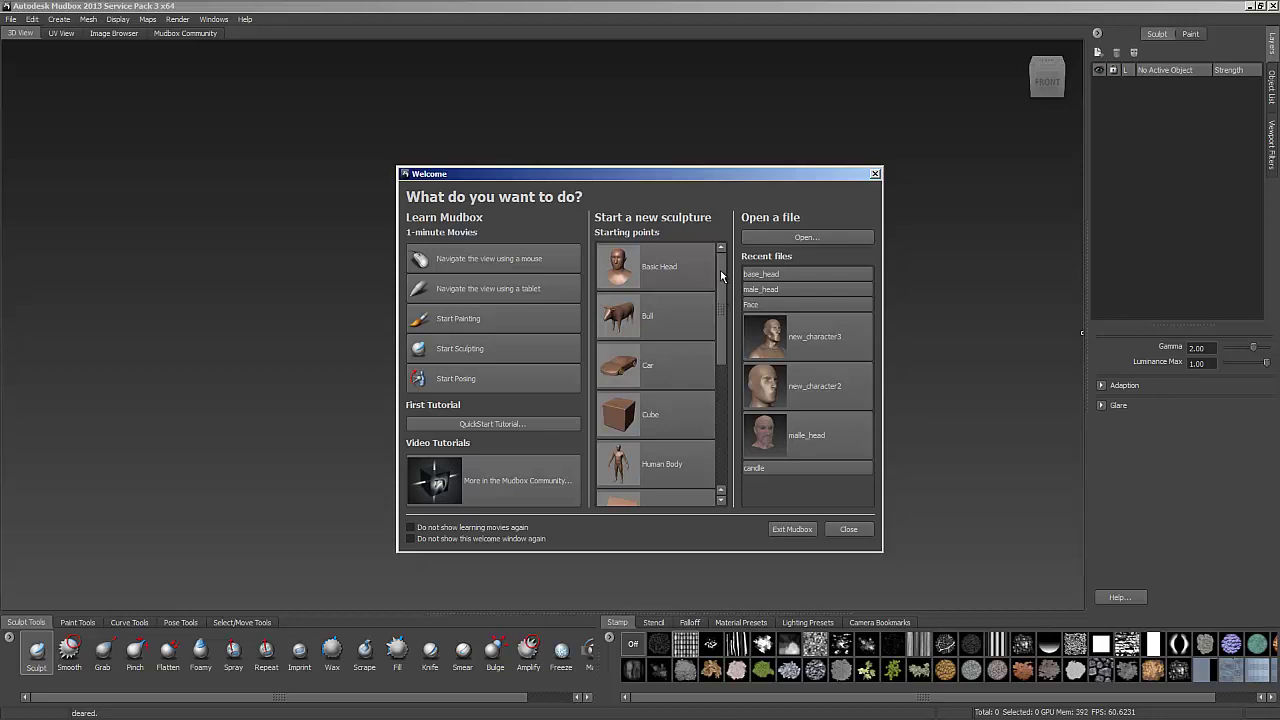
Step: Browse the starting-point meshes offered for a new sculpture in the Welcome window
{"action": "scroll", "coordinate": [722, 280], "scroll_direction": "down", "scroll_amount": 1}
{"action": "left_click_drag", "start_coordinate": [721, 281], "coordinate": [719, 276]}
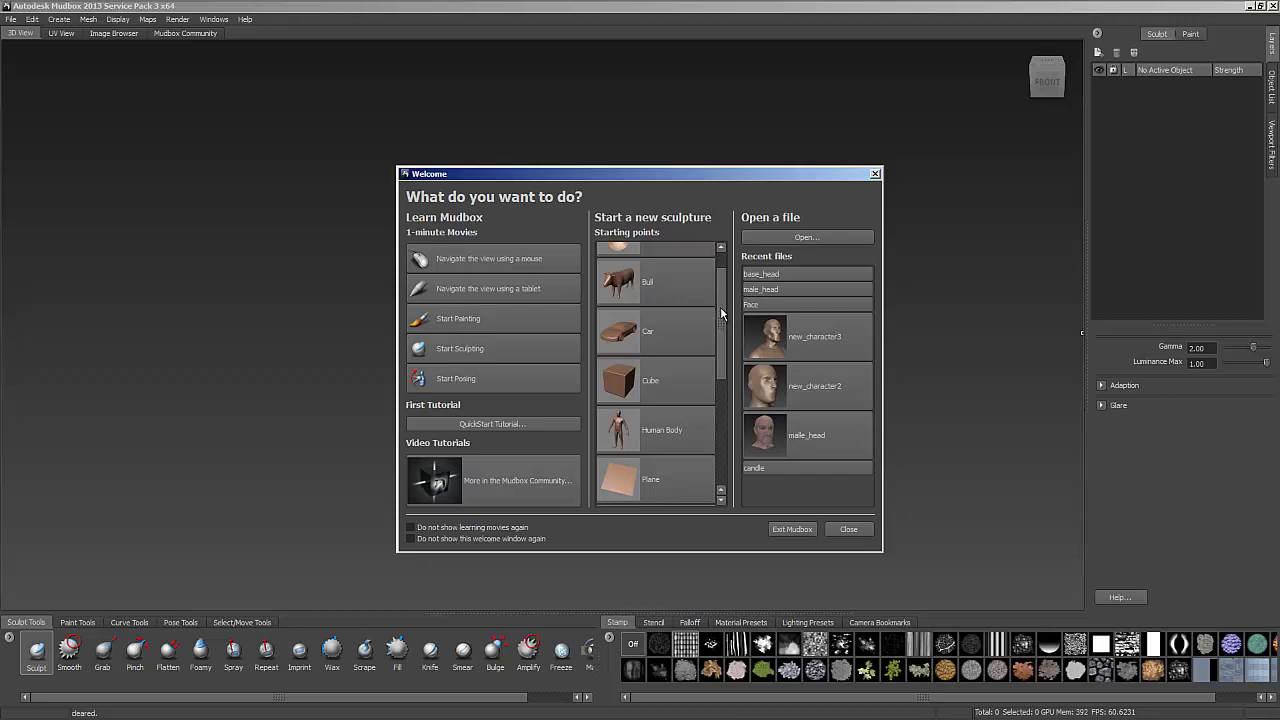
{"action": "left_click_drag", "start_coordinate": [720, 301], "coordinate": [720, 288]}
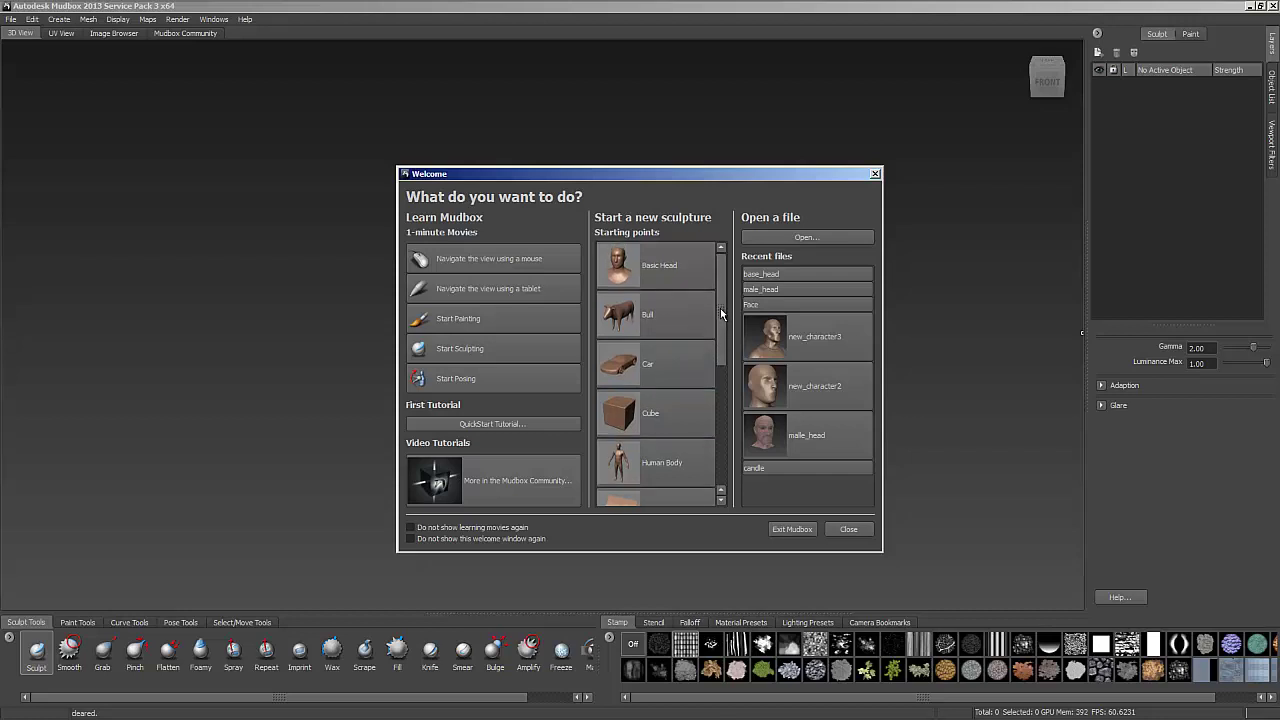
{"action": "left_click_drag", "start_coordinate": [720, 309], "coordinate": [713, 284]}
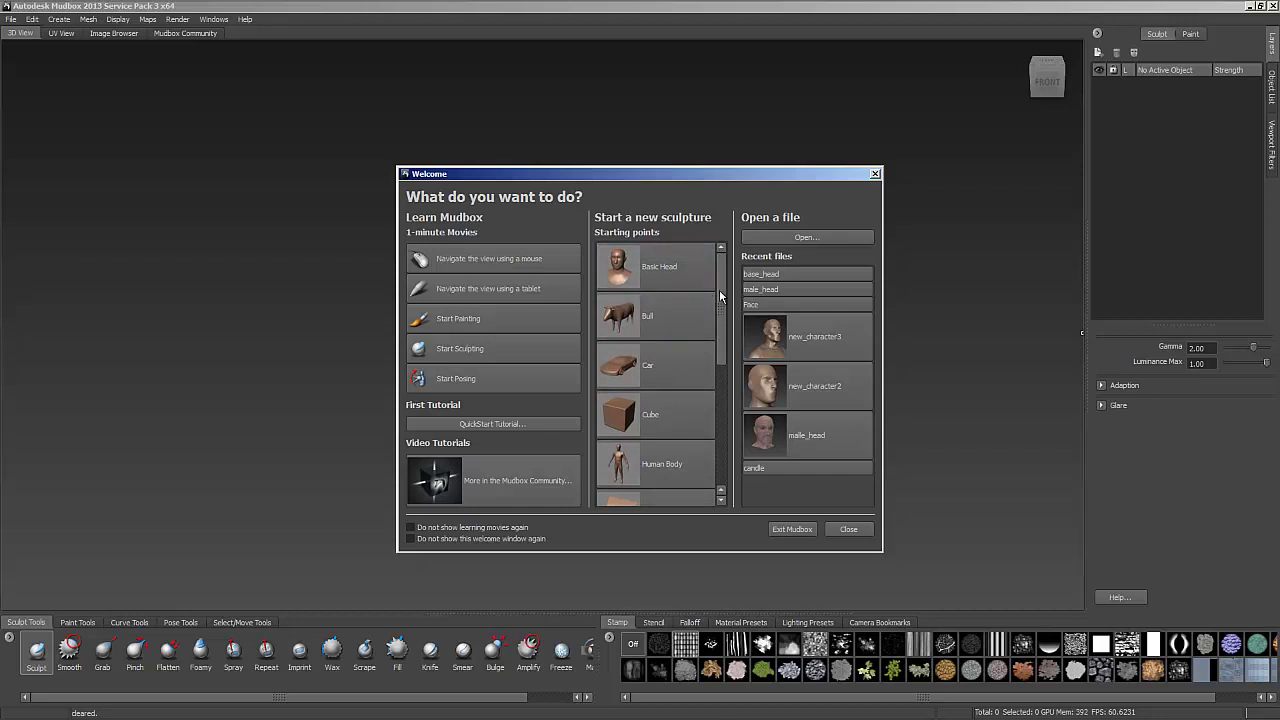
{"action": "mouse_move", "coordinate": [719, 290]}
{"action": "left_mouse_down"}
{"action": "mouse_move", "coordinate": [721, 324]}
{"action": "mouse_move", "coordinate": [720, 287]}
{"action": "left_mouse_up"}
{"action": "scroll", "coordinate": [721, 352], "scroll_direction": "down", "scroll_amount": 1}
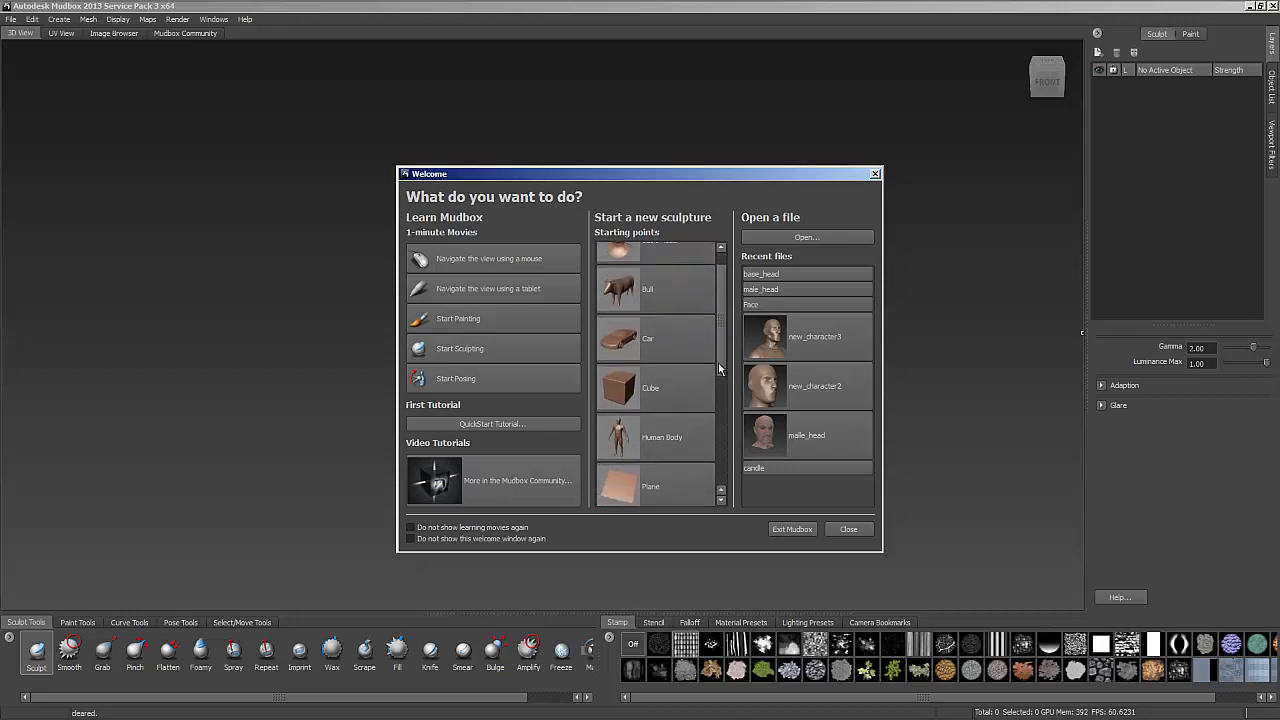
{"action": "left_click_drag", "start_coordinate": [720, 362], "coordinate": [727, 401]}
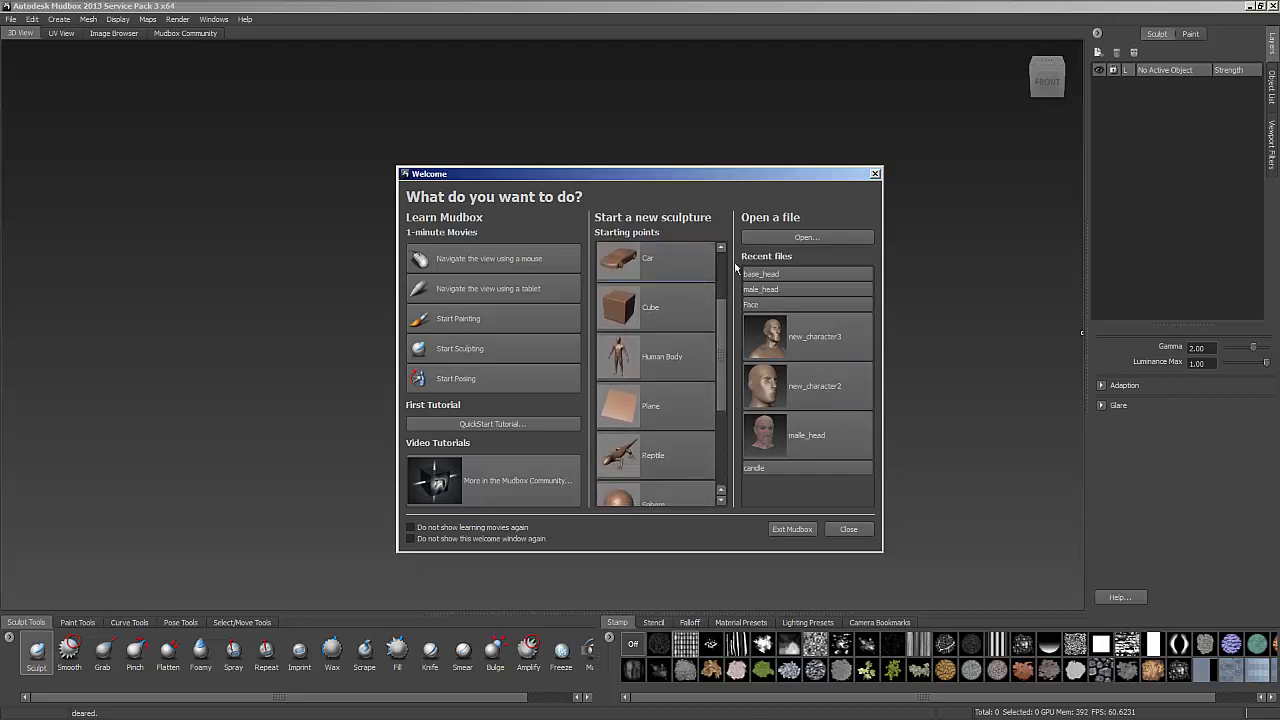
Step: Dismiss the Welcome window and create a Basic Head mesh in the empty scene
{"action": "left_click", "coordinate": [849, 529]}
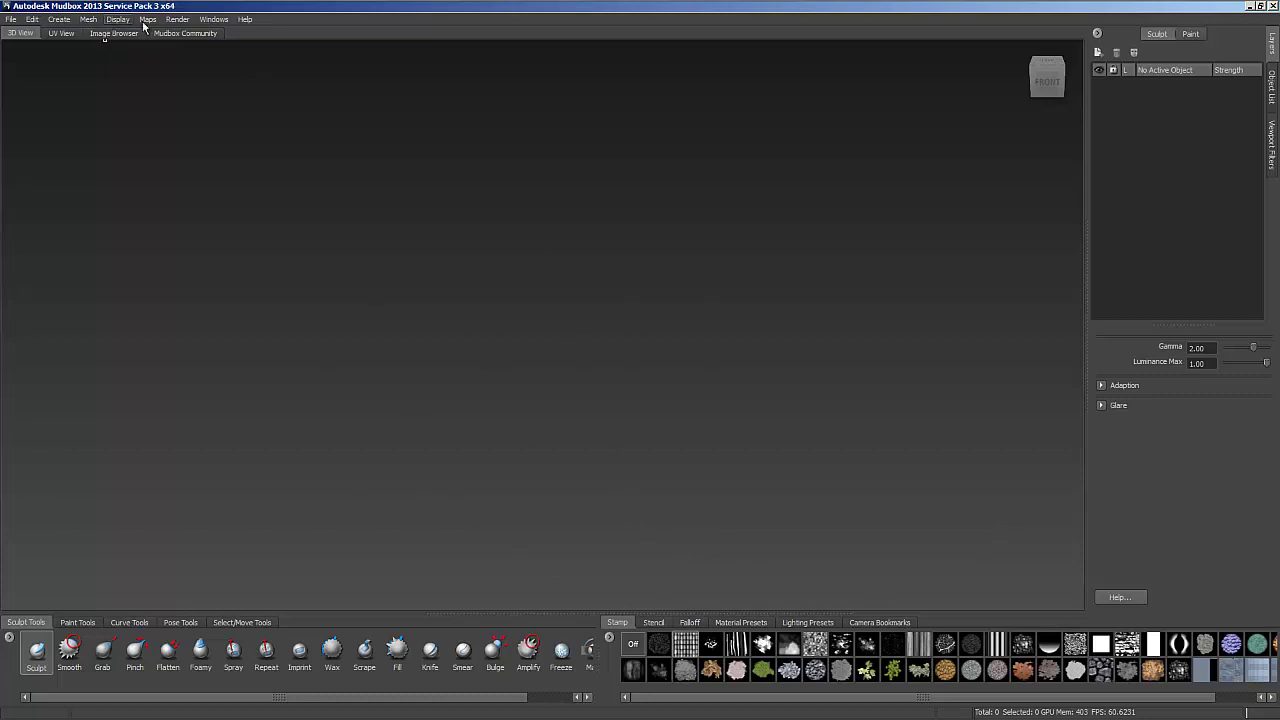
{"action": "mouse_move", "coordinate": [183, 3]}
{"action": "left_click", "coordinate": [59, 21]}
{"action": "mouse_move", "coordinate": [61, 34]}
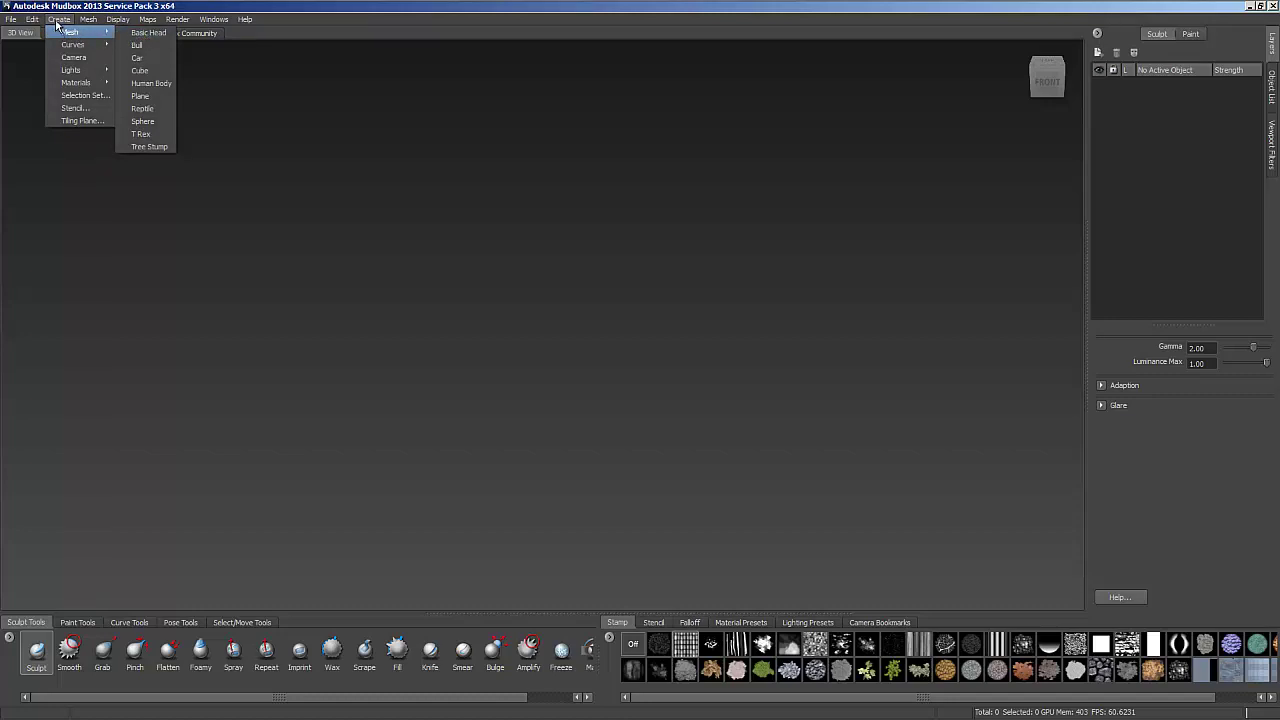
{"action": "left_click", "coordinate": [58, 21]}
{"action": "left_click", "coordinate": [58, 21]}
{"action": "mouse_move", "coordinate": [60, 34]}
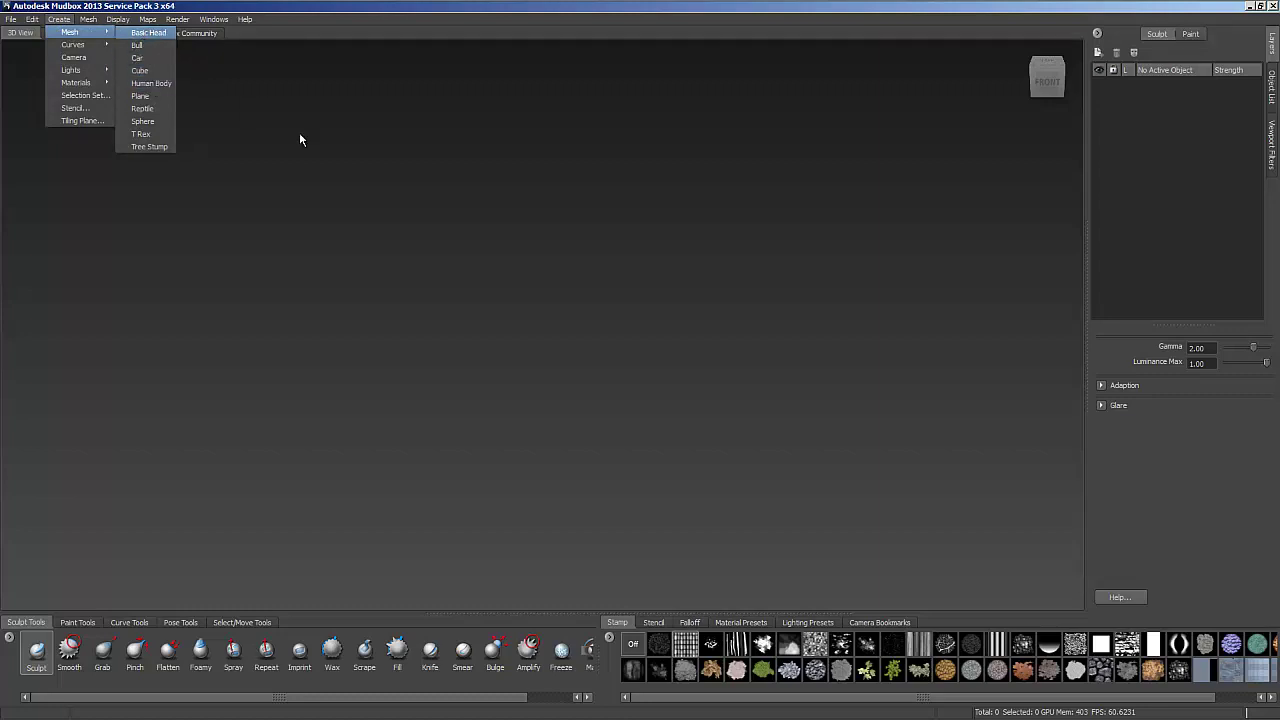
{"action": "key", "text": "Return"}
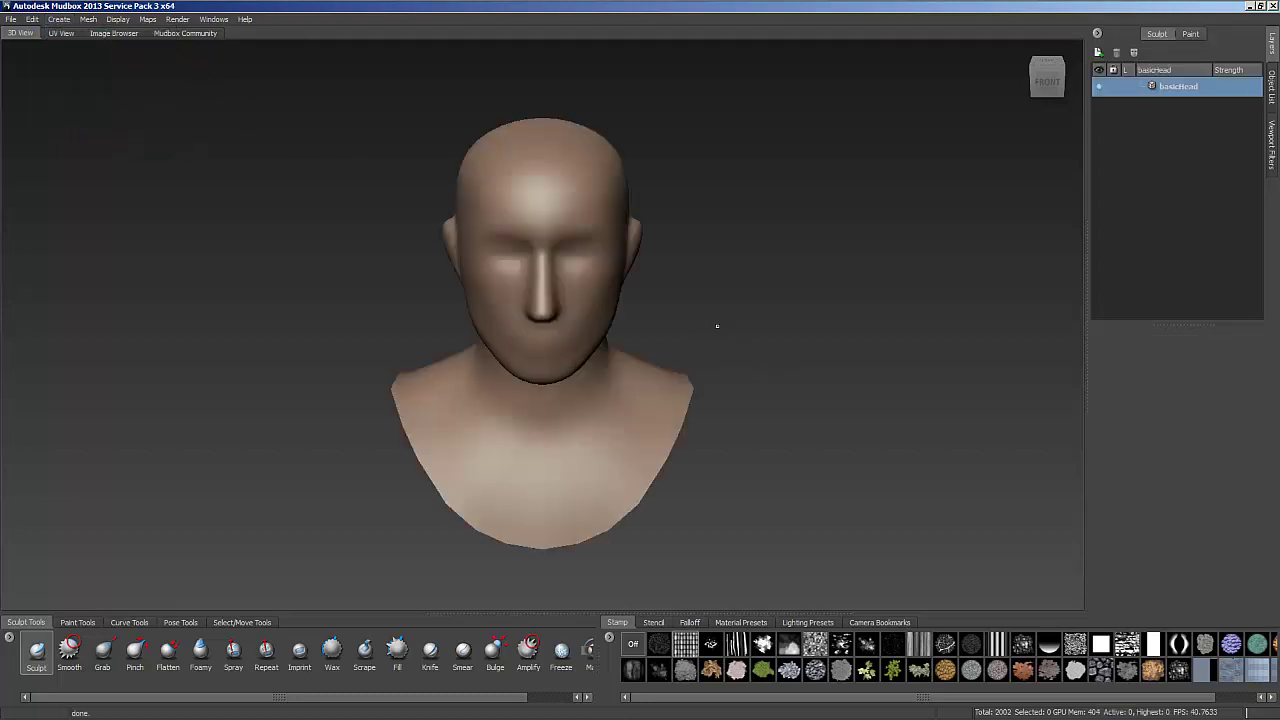
Step: Show the scene's object list, expand basicHead and widen the list to read the mesh's level, face and UV information
{"action": "left_click_drag", "start_coordinate": [706, 357], "coordinate": [726, 311], "text": "alt"}
{"action": "right_click_drag", "start_coordinate": [726, 311], "coordinate": [811, 334], "text": "alt"}
{"action": "middle_click_drag", "start_coordinate": [771, 338], "coordinate": [777, 380], "text": "alt"}
{"action": "left_click_drag", "start_coordinate": [776, 380], "coordinate": [617, 346], "text": "alt"}
{"action": "left_click_drag", "start_coordinate": [780, 371], "coordinate": [676, 382], "text": "alt"}
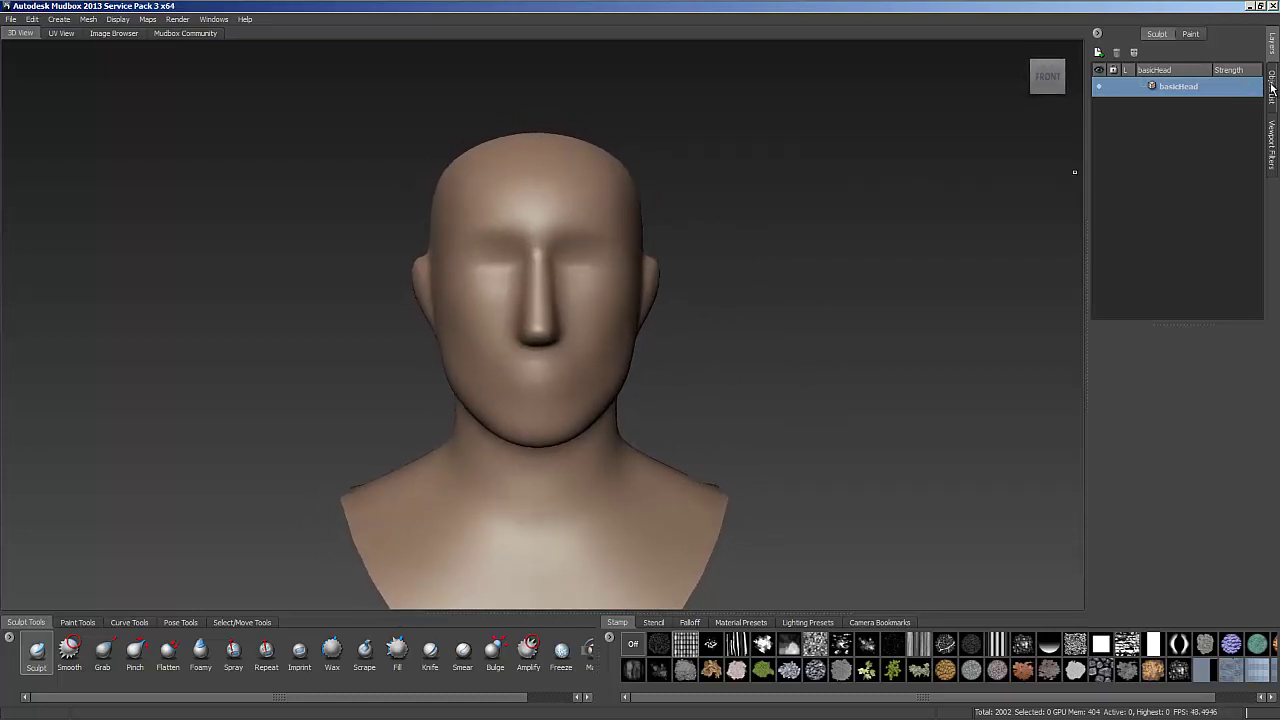
{"action": "left_click", "coordinate": [1272, 88]}
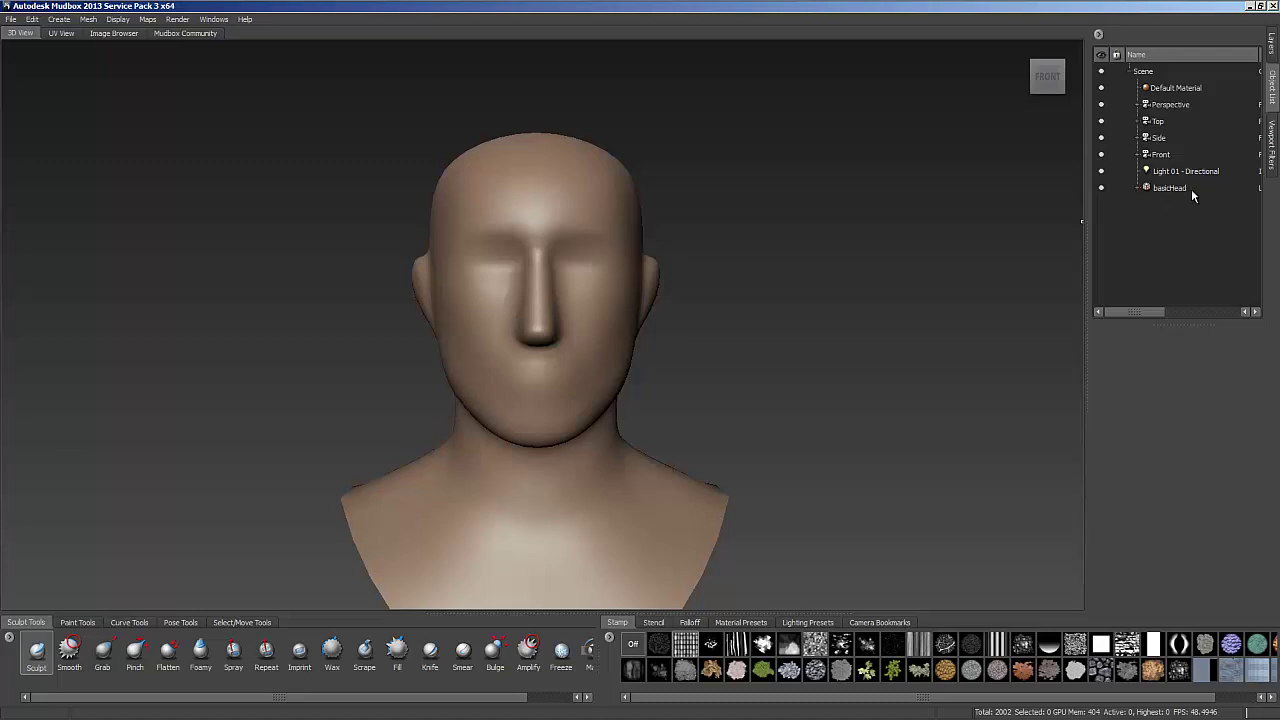
{"action": "left_click", "coordinate": [1139, 189]}
{"action": "left_click_drag", "start_coordinate": [1078, 257], "coordinate": [867, 236]}
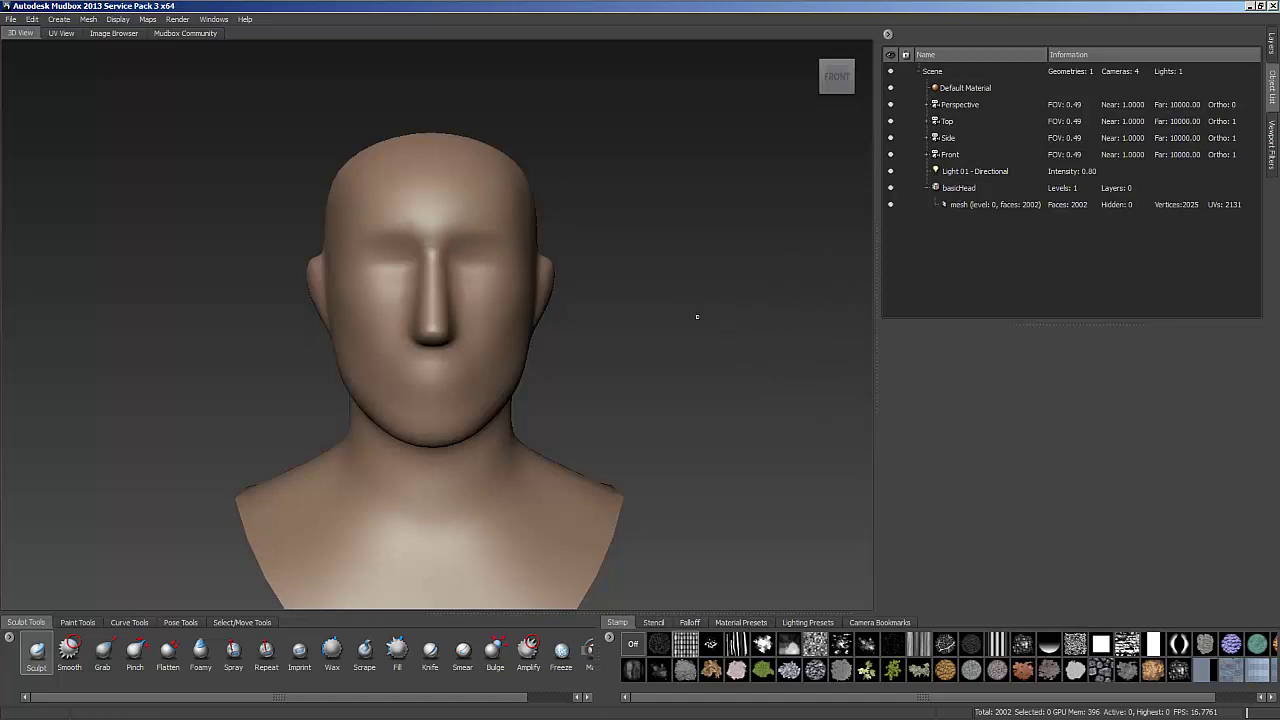
Step: Examine the basic head's shape from the front and both sides
{"action": "left_click_drag", "start_coordinate": [685, 316], "coordinate": [639, 264], "text": "alt"}
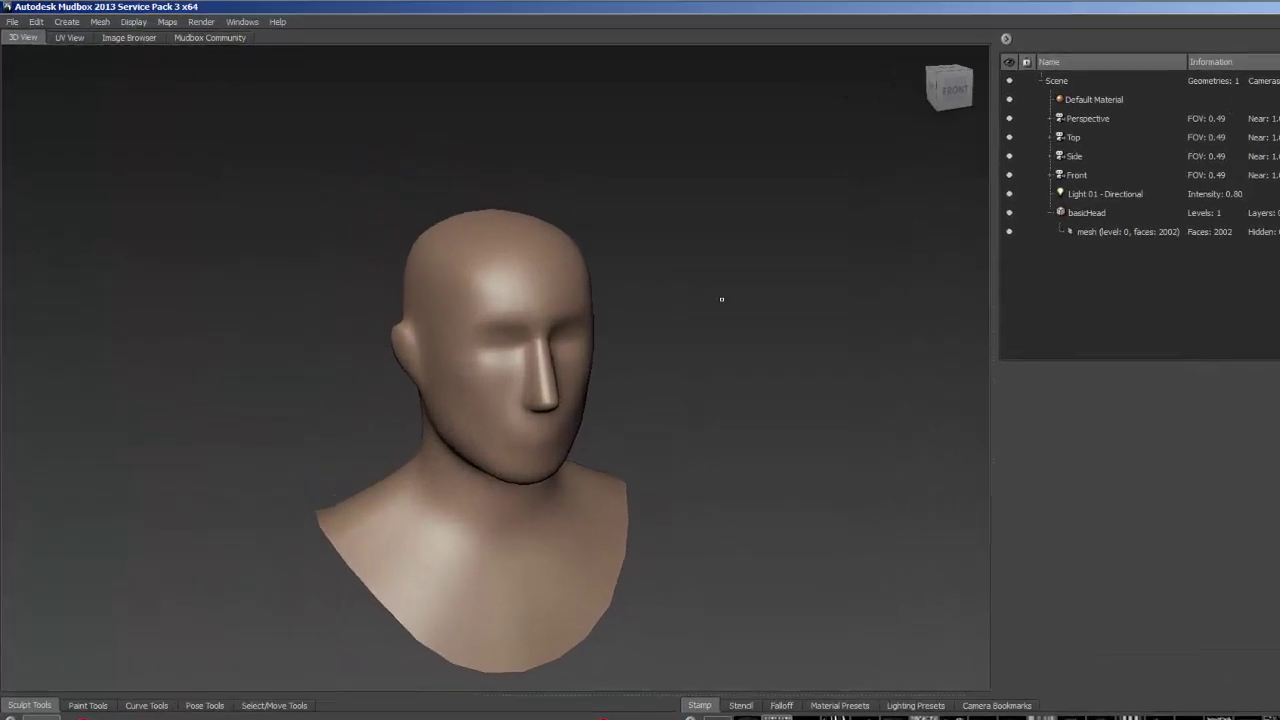
{"action": "right_click_drag", "start_coordinate": [753, 300], "coordinate": [861, 316], "text": "alt"}
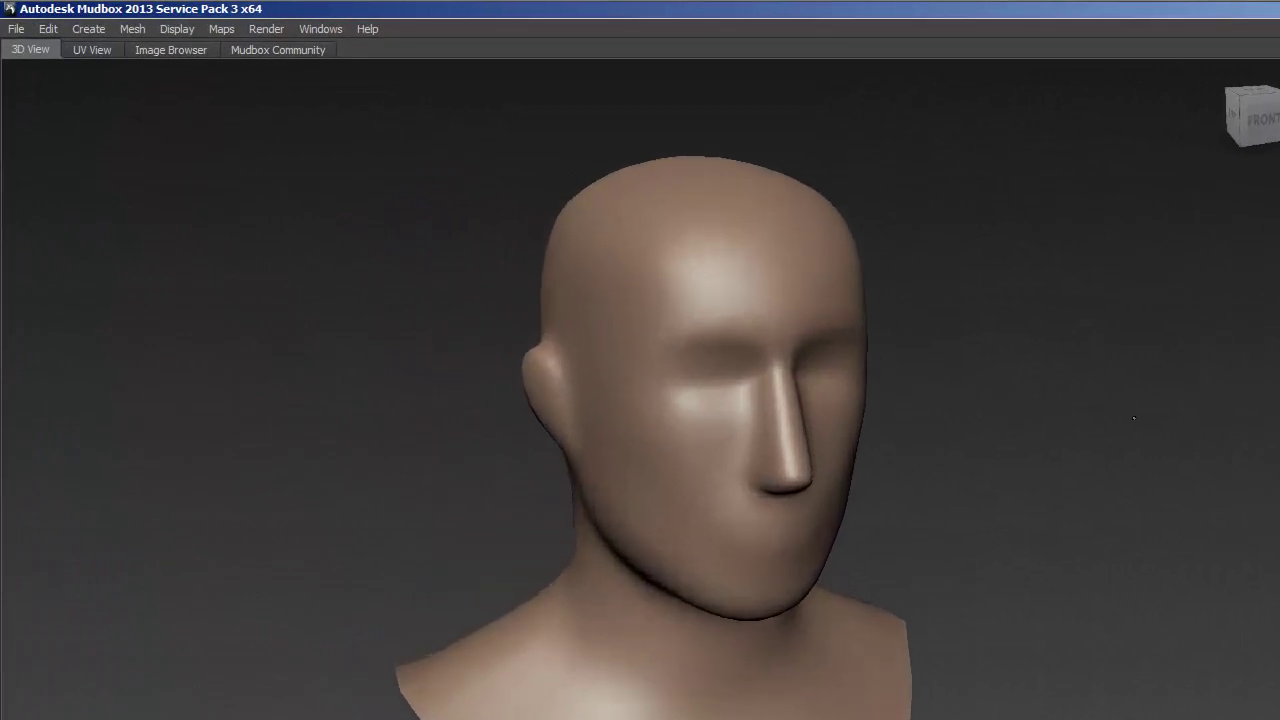
{"action": "left_click_drag", "start_coordinate": [814, 496], "coordinate": [814, 425], "text": "alt"}
{"action": "mouse_move", "coordinate": [1026, 420]}
{"action": "right_mouse_down", "text": "alt"}
{"action": "mouse_move", "coordinate": [972, 401]}
{"action": "mouse_move", "coordinate": [1038, 421]}
{"action": "right_mouse_up", "text": "alt"}
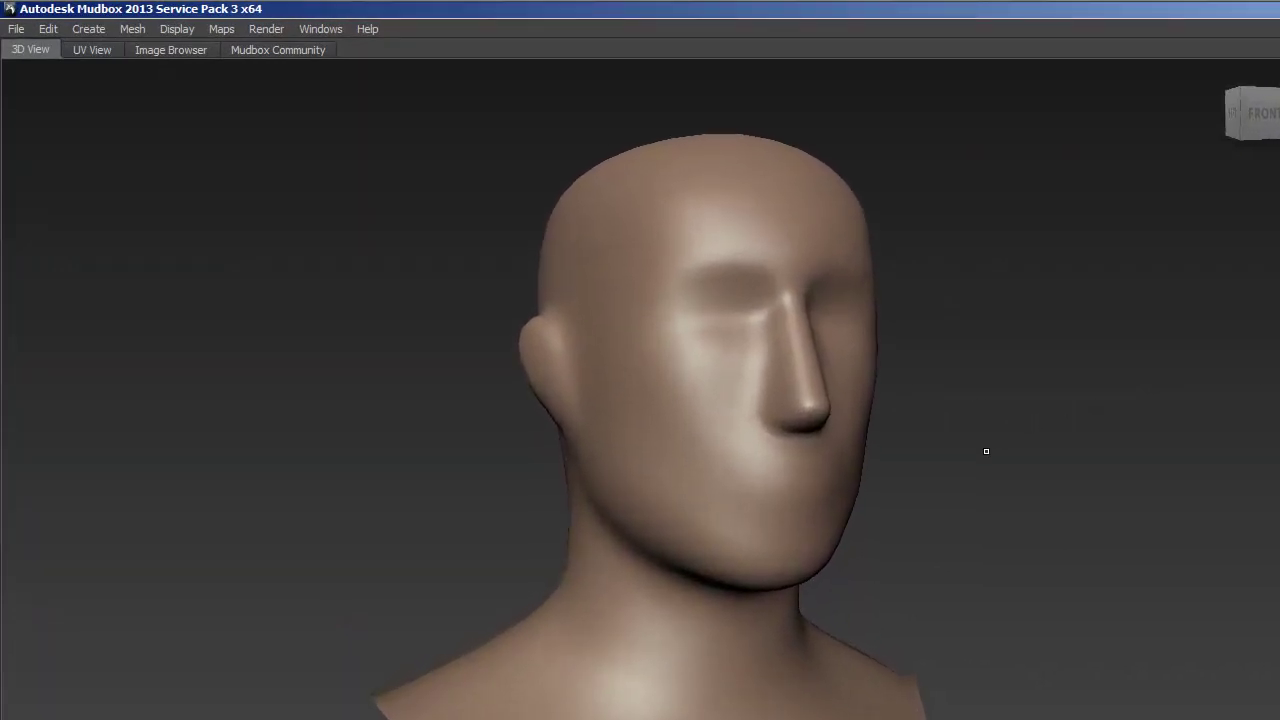
{"action": "middle_click_drag", "start_coordinate": [987, 449], "coordinate": [989, 397], "text": "alt"}
{"action": "mouse_move", "coordinate": [989, 397]}
{"action": "left_mouse_down", "text": "alt"}
{"action": "mouse_move", "coordinate": [992, 418]}
{"action": "mouse_move", "coordinate": [948, 423]}
{"action": "mouse_move", "coordinate": [989, 417]}
{"action": "mouse_move", "coordinate": [954, 389]}
{"action": "mouse_move", "coordinate": [1025, 397]}
{"action": "left_mouse_up", "text": "alt"}
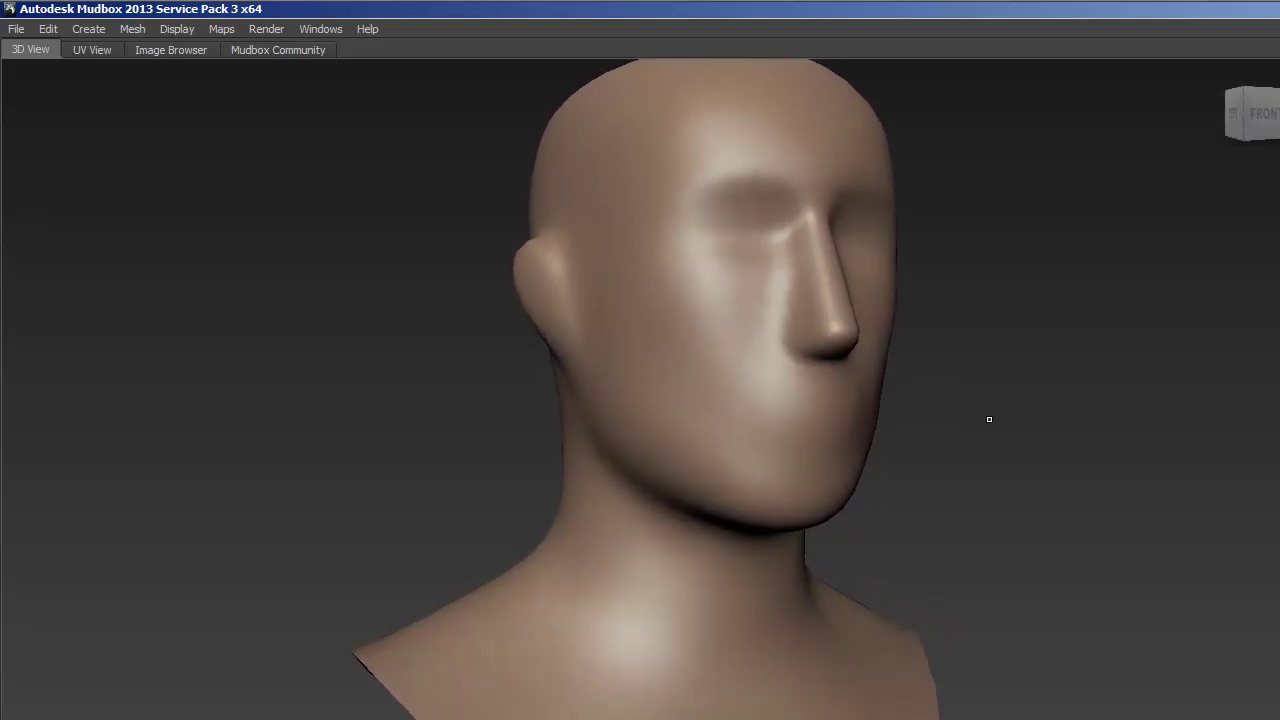
{"action": "left_click_drag", "start_coordinate": [987, 467], "coordinate": [877, 477], "text": "alt"}
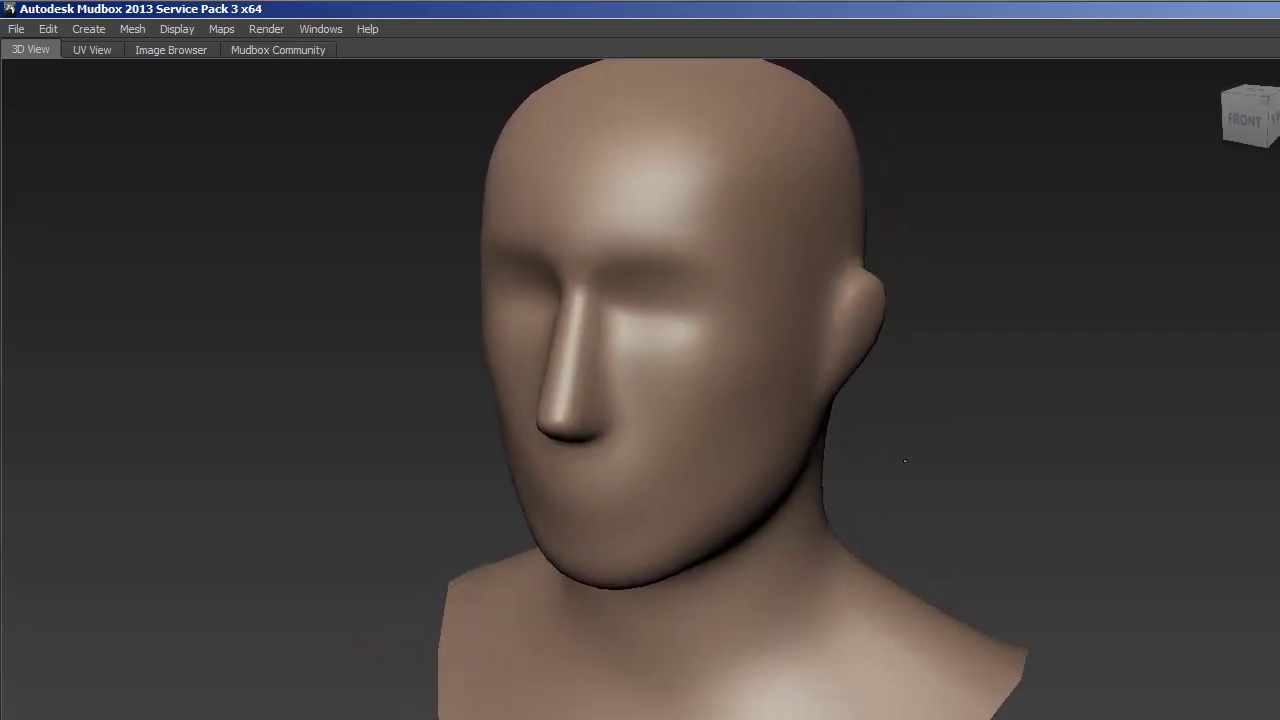
{"action": "right_click_drag", "start_coordinate": [1022, 419], "coordinate": [908, 406], "text": "alt"}
{"action": "middle_click_drag", "start_coordinate": [976, 467], "coordinate": [980, 512], "text": "alt"}
{"action": "left_click_drag", "start_coordinate": [960, 489], "coordinate": [955, 469], "text": "alt"}
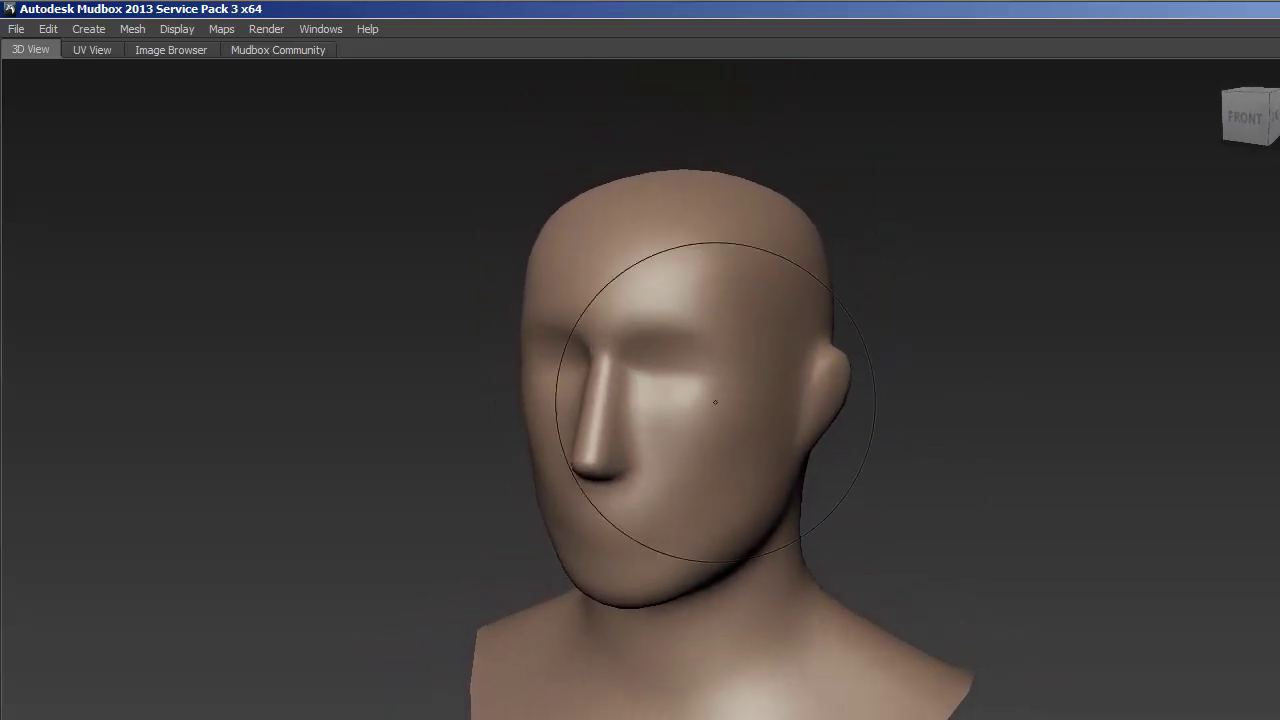
Step: Inspect the head's UV layout and return to the 3D view
{"action": "left_click", "coordinate": [96, 52]}
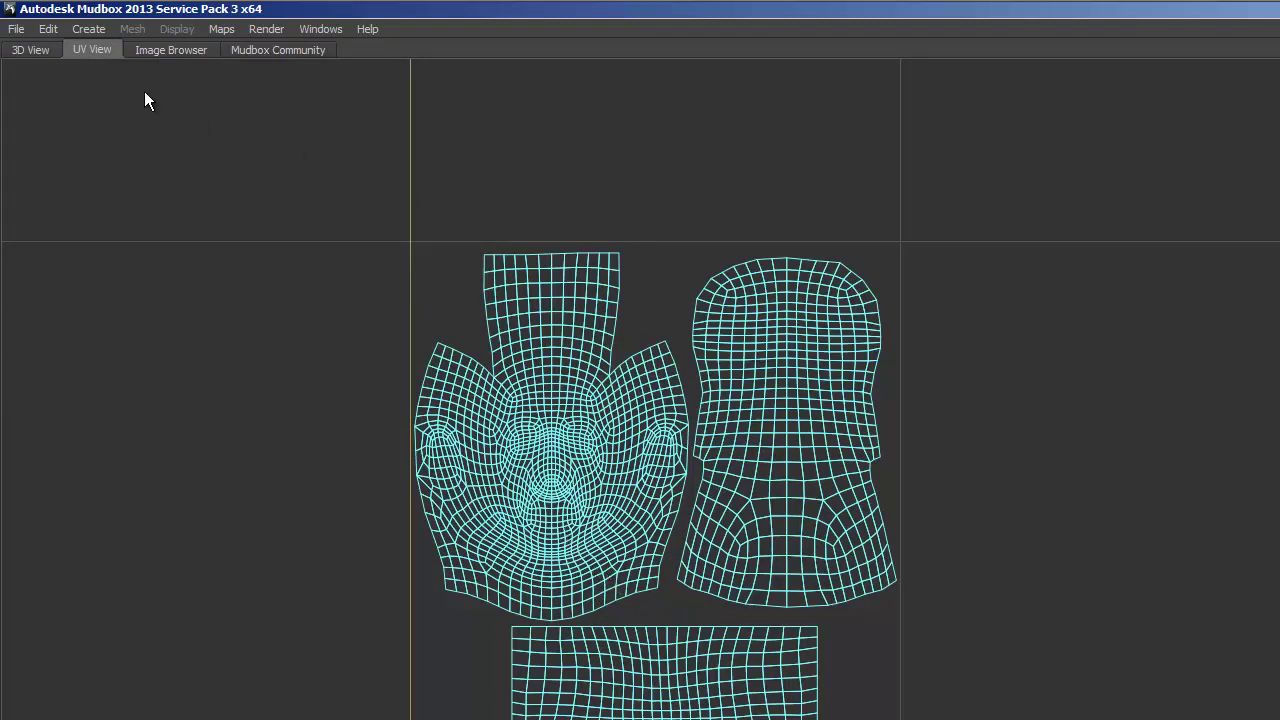
{"action": "left_click", "coordinate": [31, 51]}
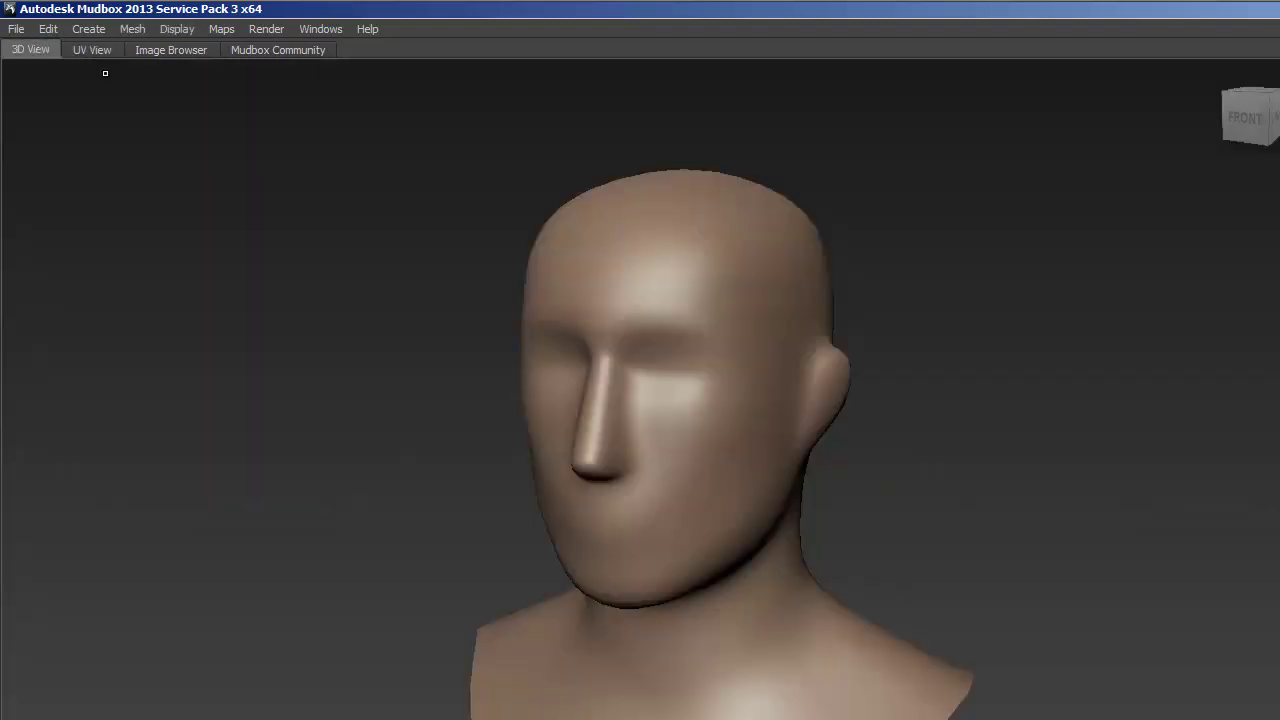
{"action": "left_click_drag", "start_coordinate": [350, 341], "coordinate": [462, 334], "text": "alt"}
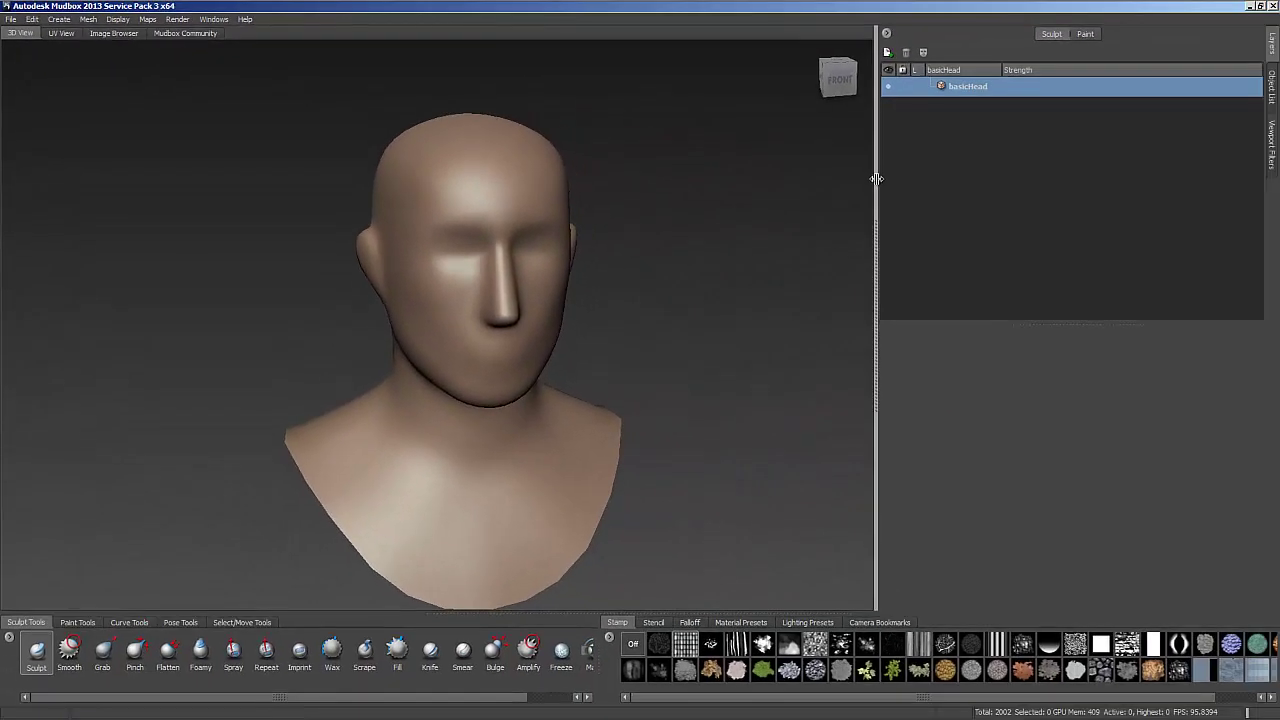
Step: Narrow the layer list to enlarge the 3D viewport and reframe the head in a three-quarter view
{"action": "left_click_drag", "start_coordinate": [871, 177], "coordinate": [1010, 178]}
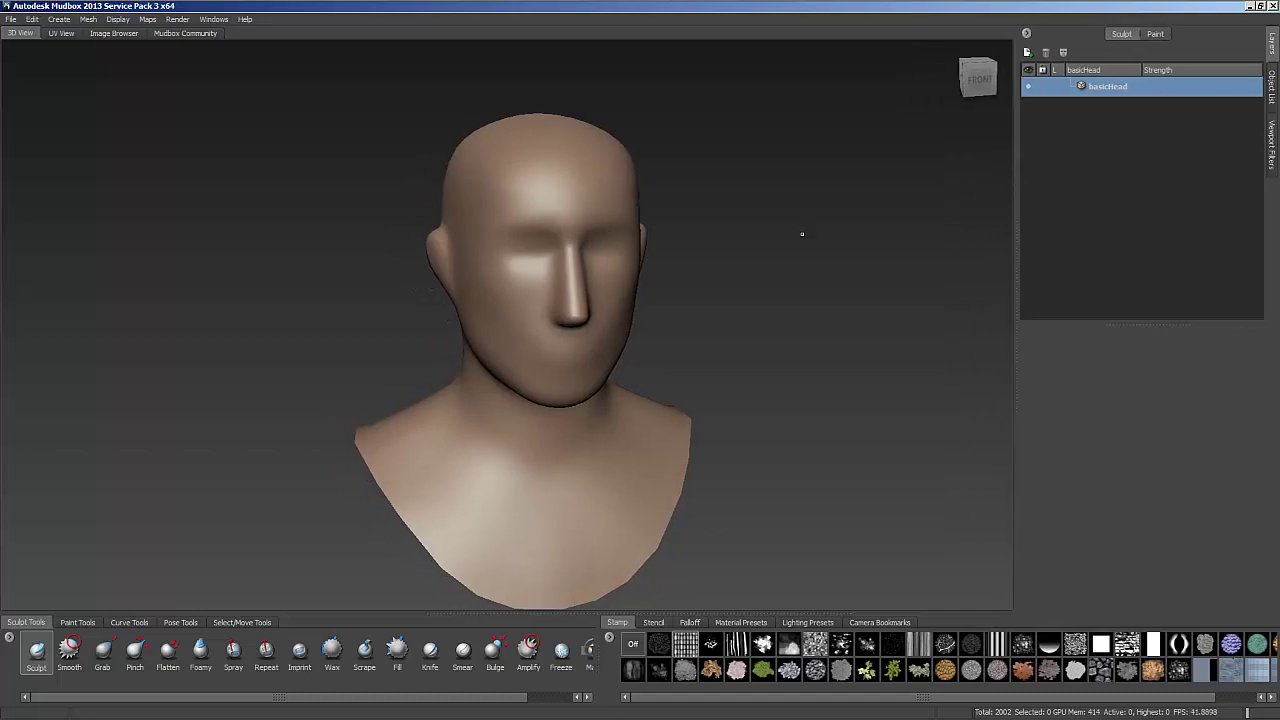
{"action": "mouse_move", "coordinate": [802, 234]}
{"action": "left_mouse_down", "text": "alt"}
{"action": "mouse_move", "coordinate": [812, 214]}
{"action": "mouse_move", "coordinate": [800, 229]}
{"action": "left_mouse_up", "text": "alt"}
{"action": "right_click_drag", "start_coordinate": [800, 229], "coordinate": [785, 245], "text": "alt"}
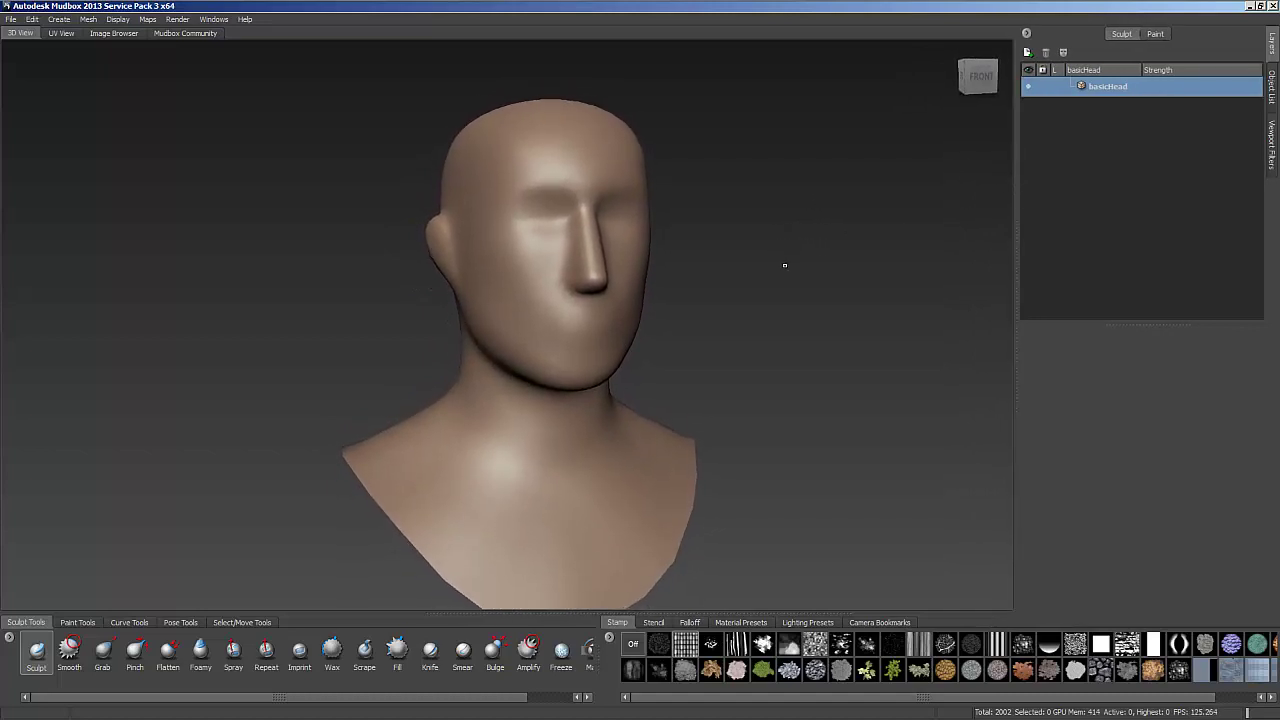
{"action": "middle_click_drag", "start_coordinate": [678, 345], "coordinate": [726, 326], "text": "alt"}
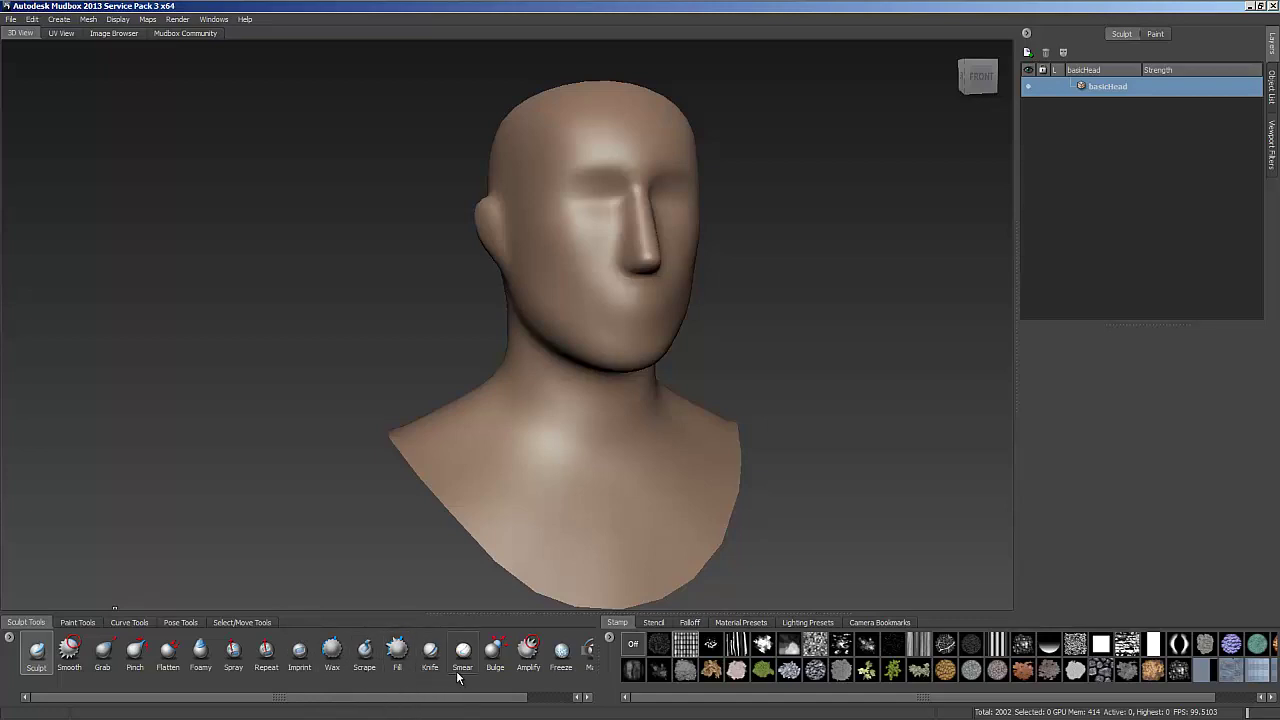
Step: Look through the complete set of sculpt tools from Sculpt to Erase
{"action": "left_click_drag", "start_coordinate": [495, 703], "coordinate": [541, 703]}
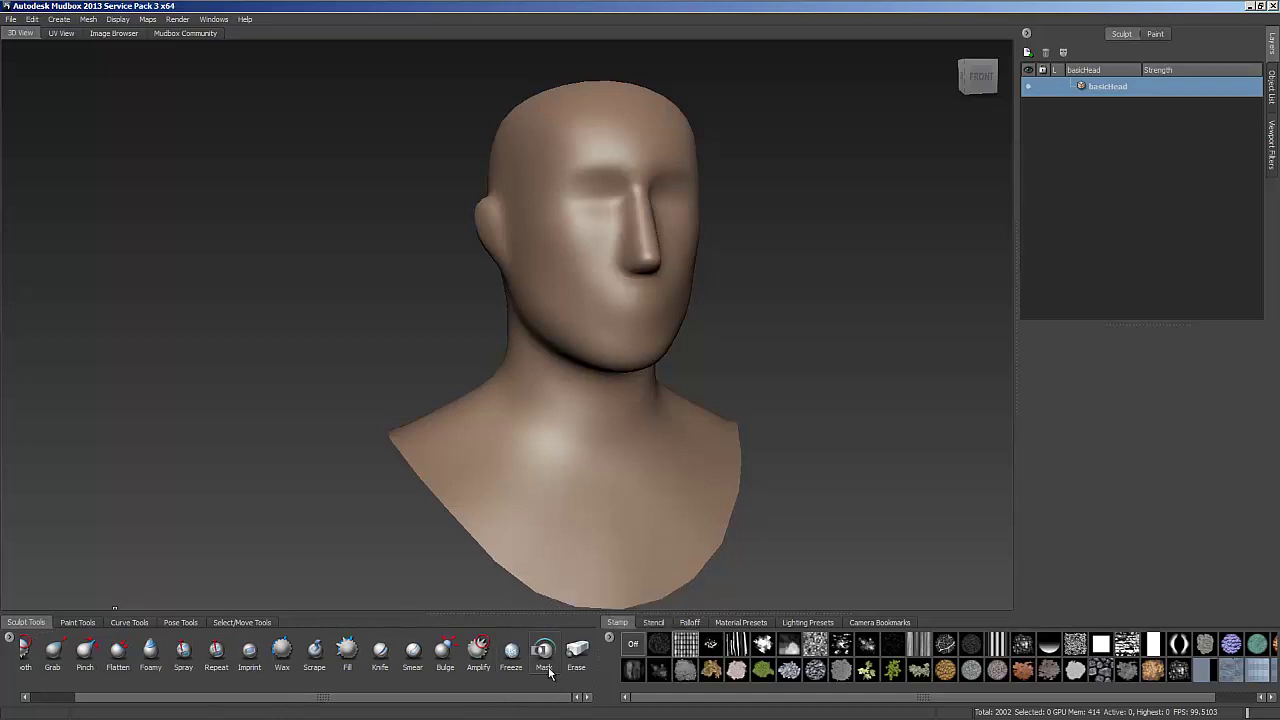
{"action": "left_click_drag", "start_coordinate": [505, 702], "coordinate": [460, 702]}
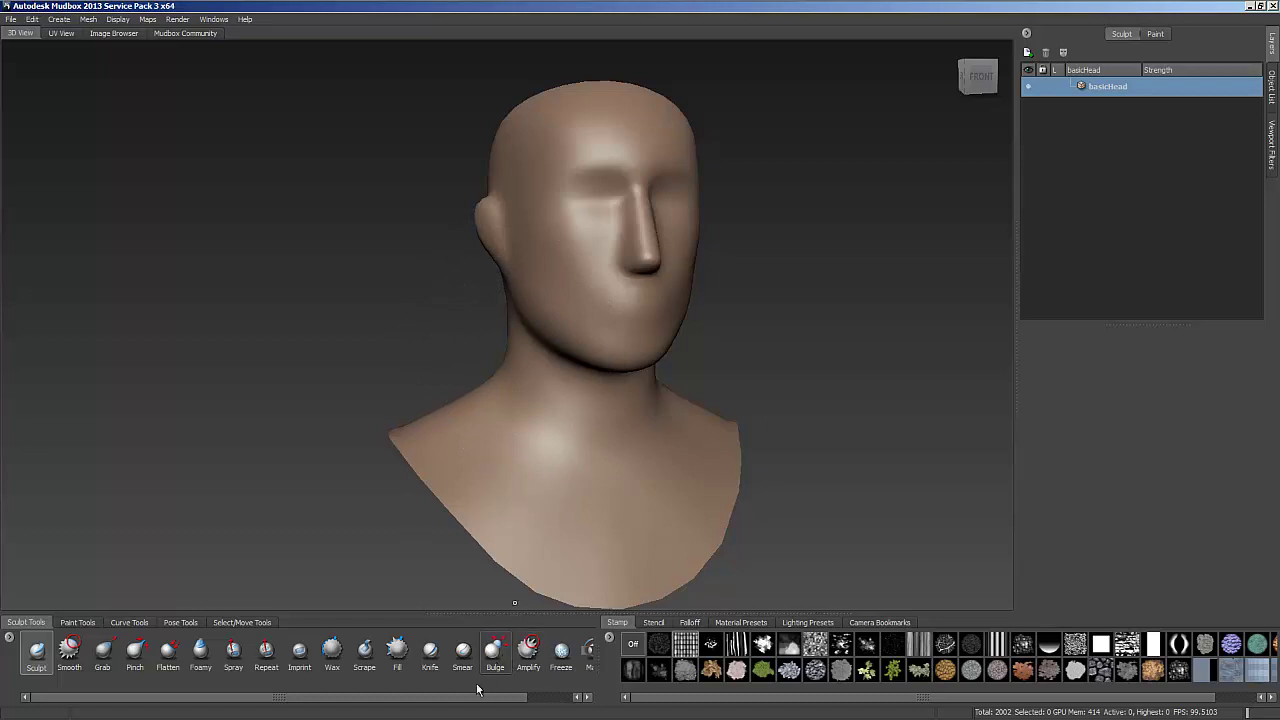
{"action": "scroll", "coordinate": [481, 700], "scroll_direction": "right", "scroll_amount": 1}
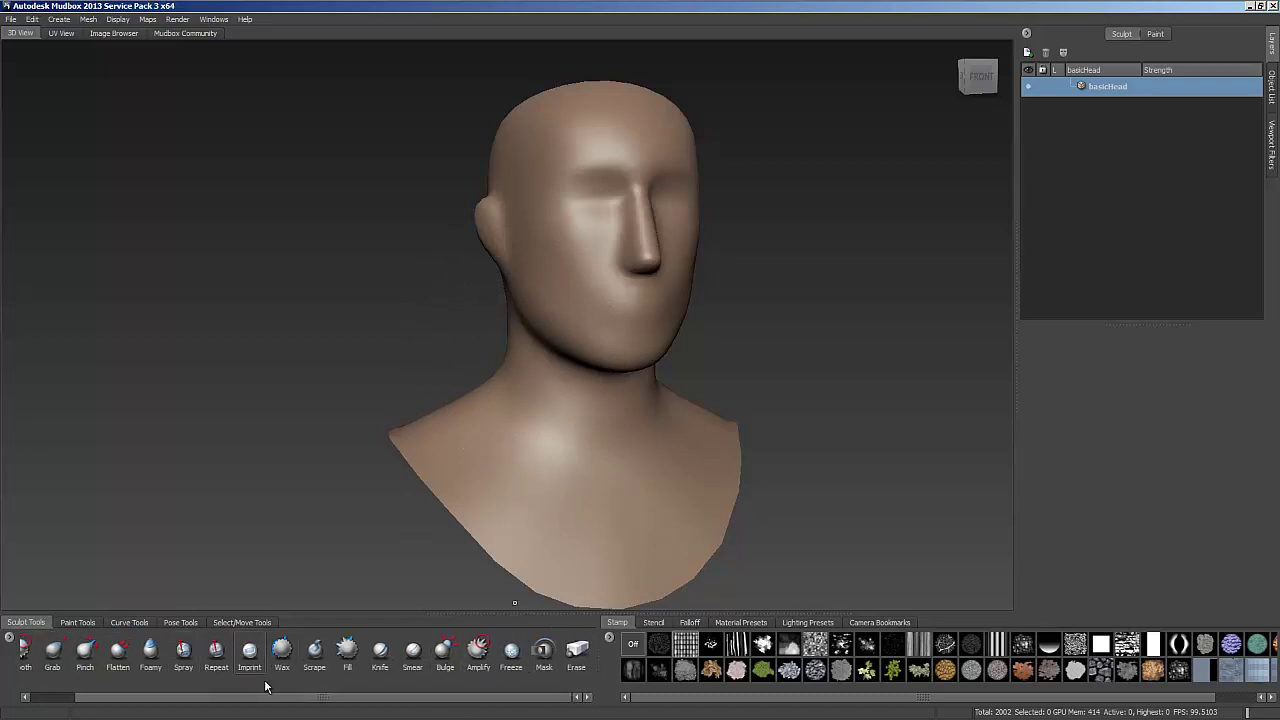
{"action": "scroll", "coordinate": [281, 699], "scroll_direction": "left", "scroll_amount": 1}
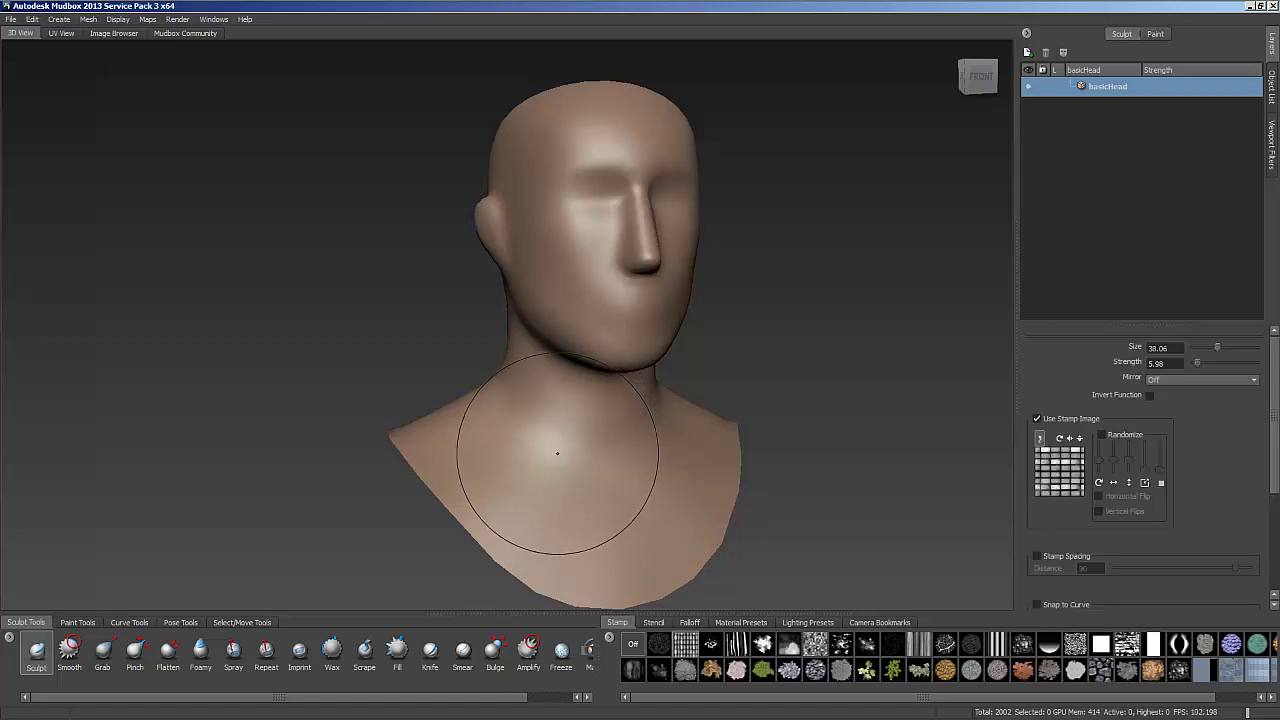
Step: Go through the Smooth, Grab, Pinch, Foamy, Spray, Repeat and Imprint brushes to review their properties, and reveal the remaining sculpt tools
{"action": "key", "text": "2"}
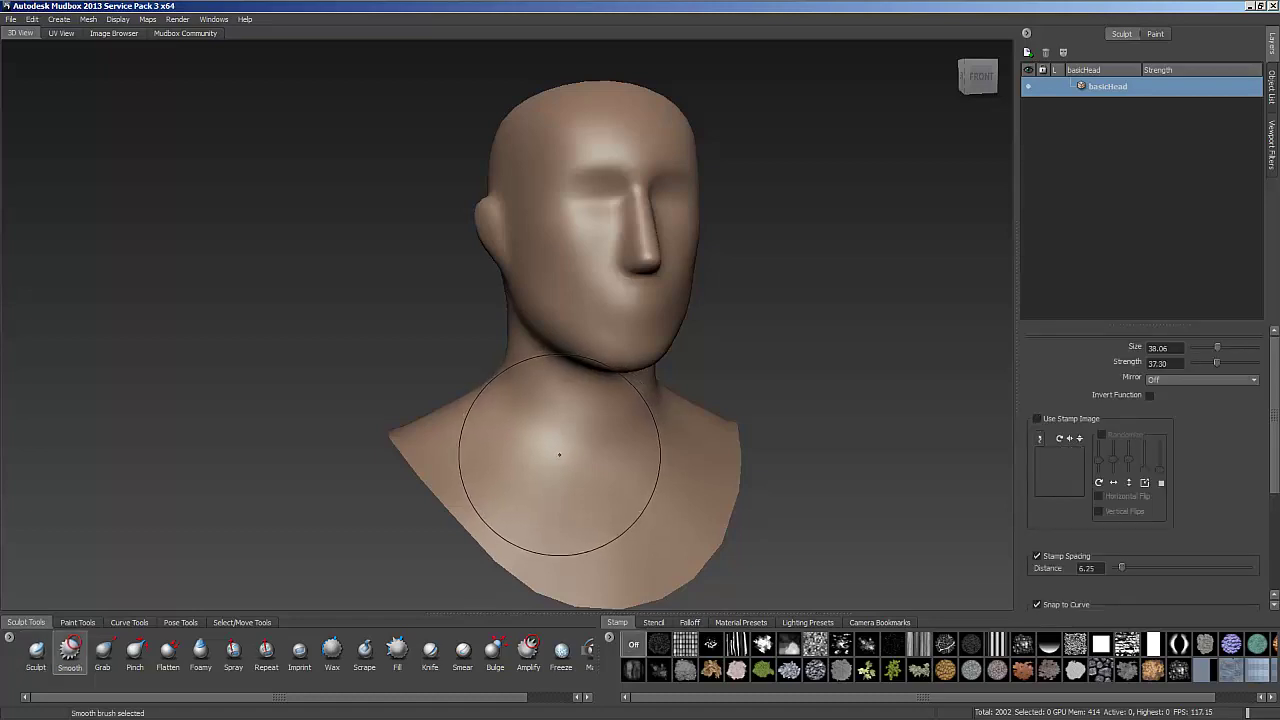
{"action": "left_click", "coordinate": [102, 650]}
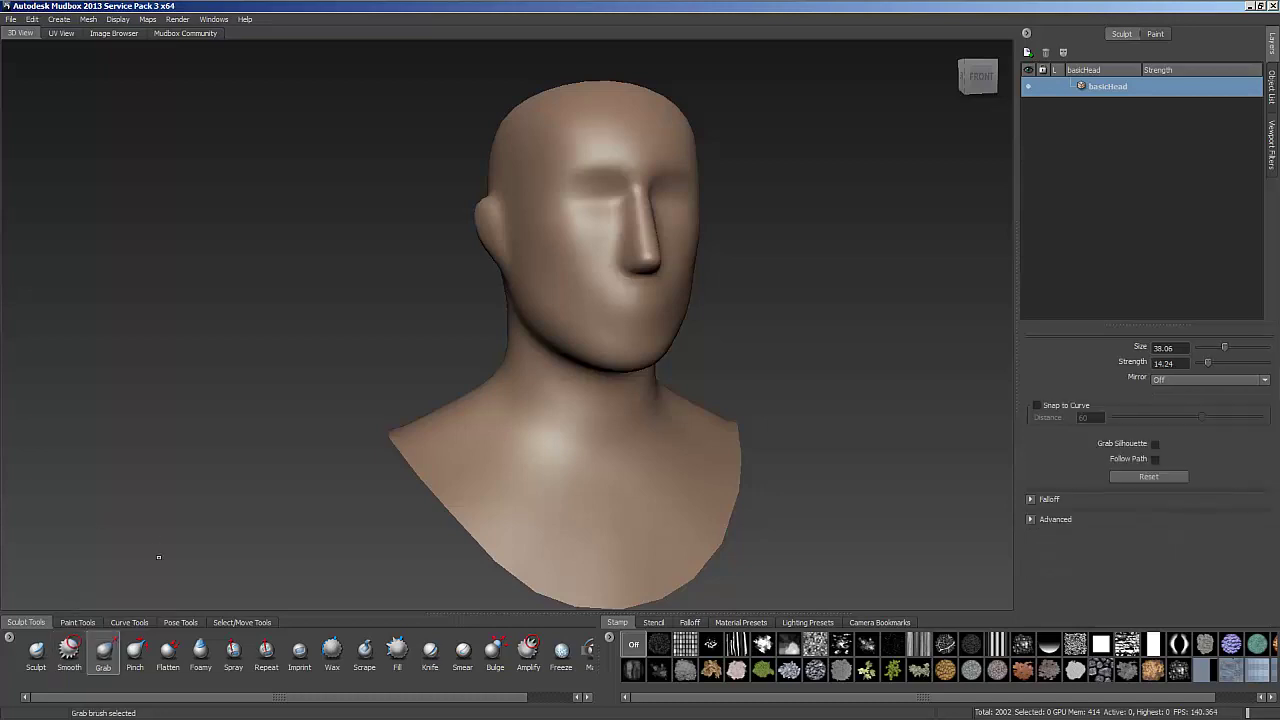
{"action": "left_click", "coordinate": [160, 652]}
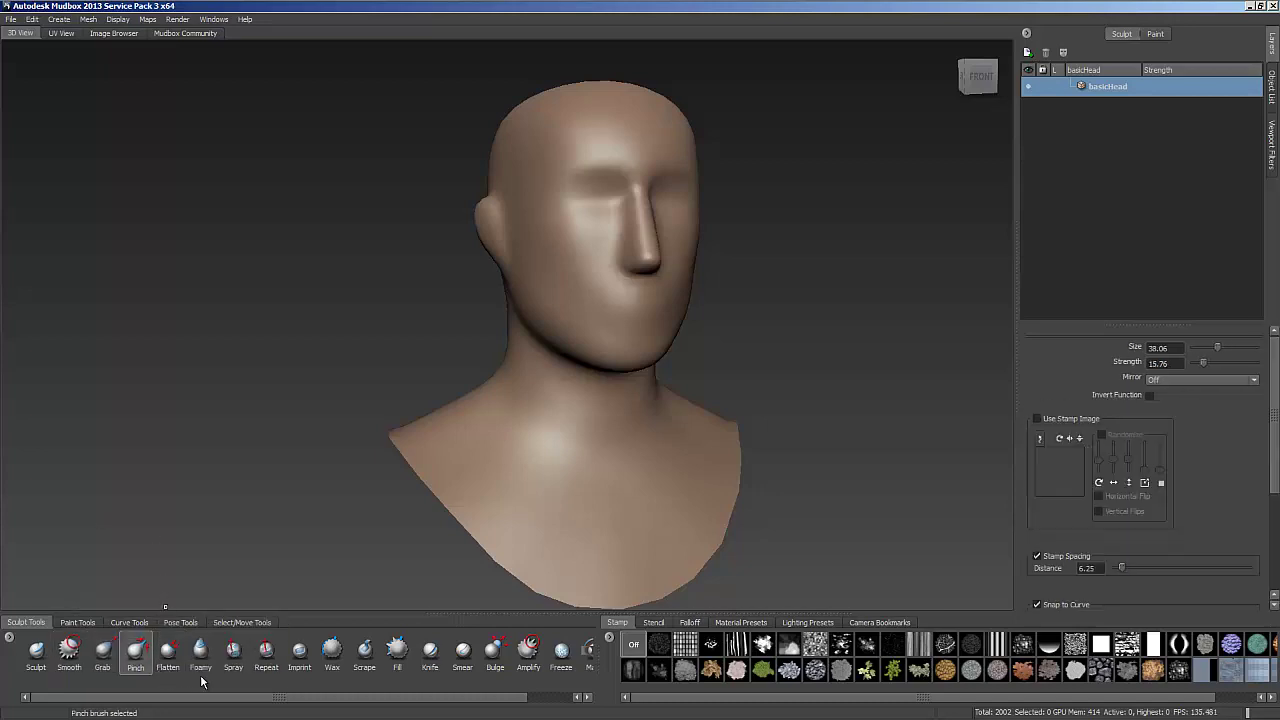
{"action": "key", "text": "6"}
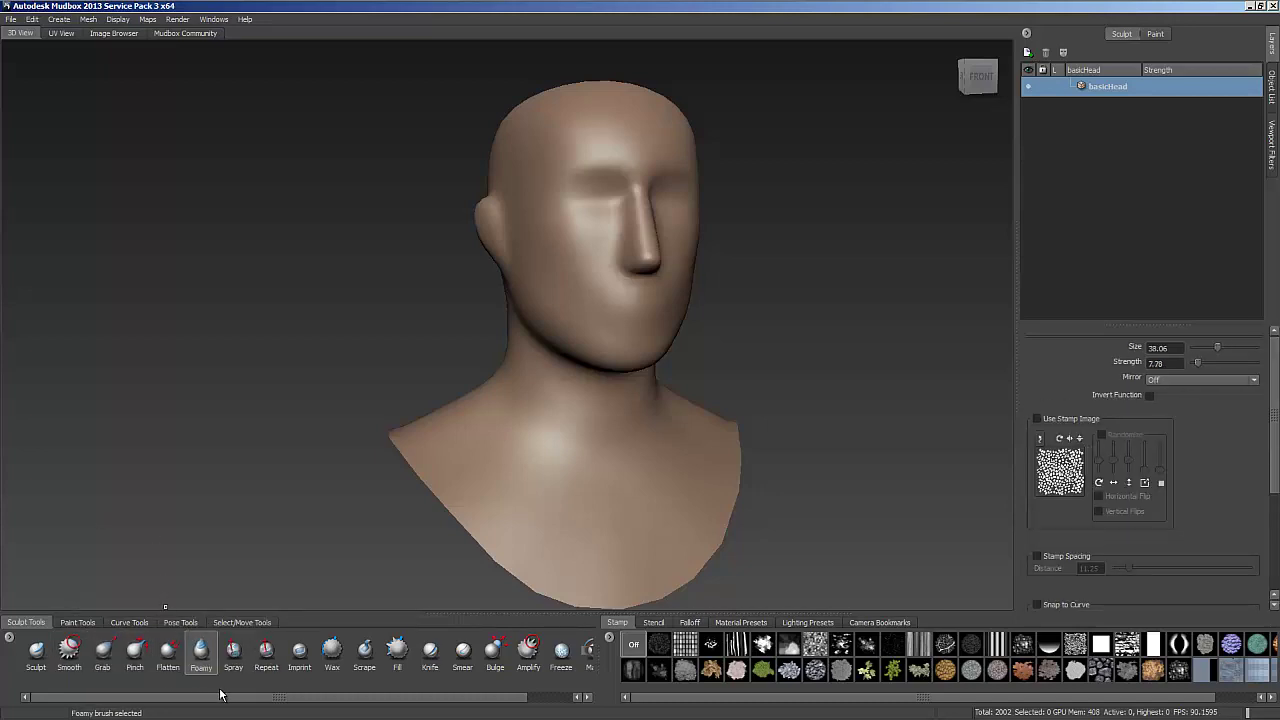
{"action": "left_click", "coordinate": [233, 655]}
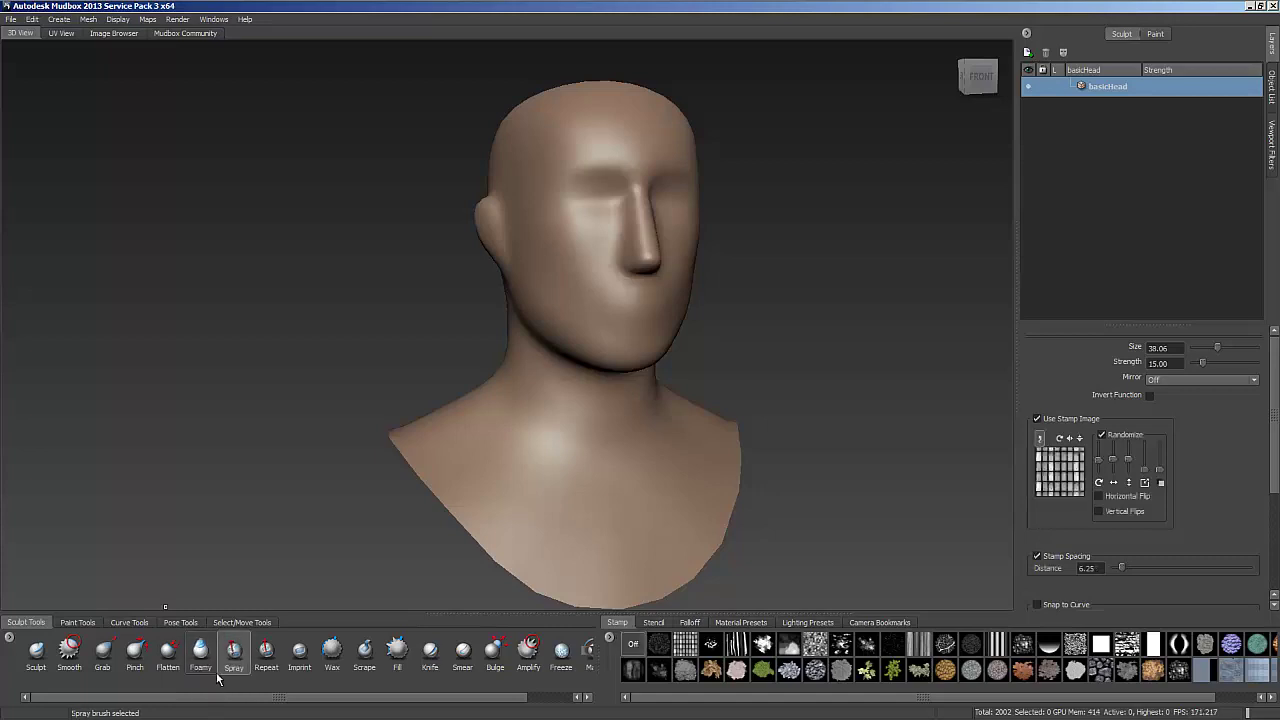
{"action": "key", "text": "8"}
{"action": "key", "text": "9"}
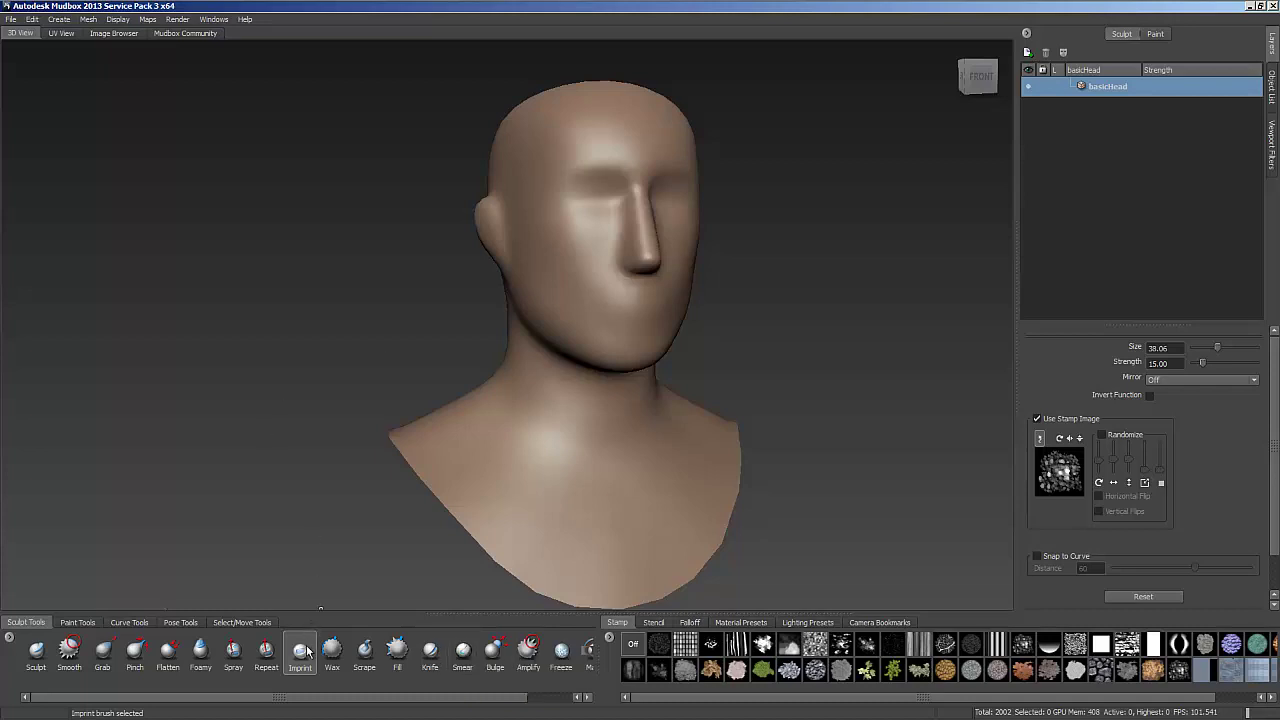
{"action": "left_click", "coordinate": [530, 697]}
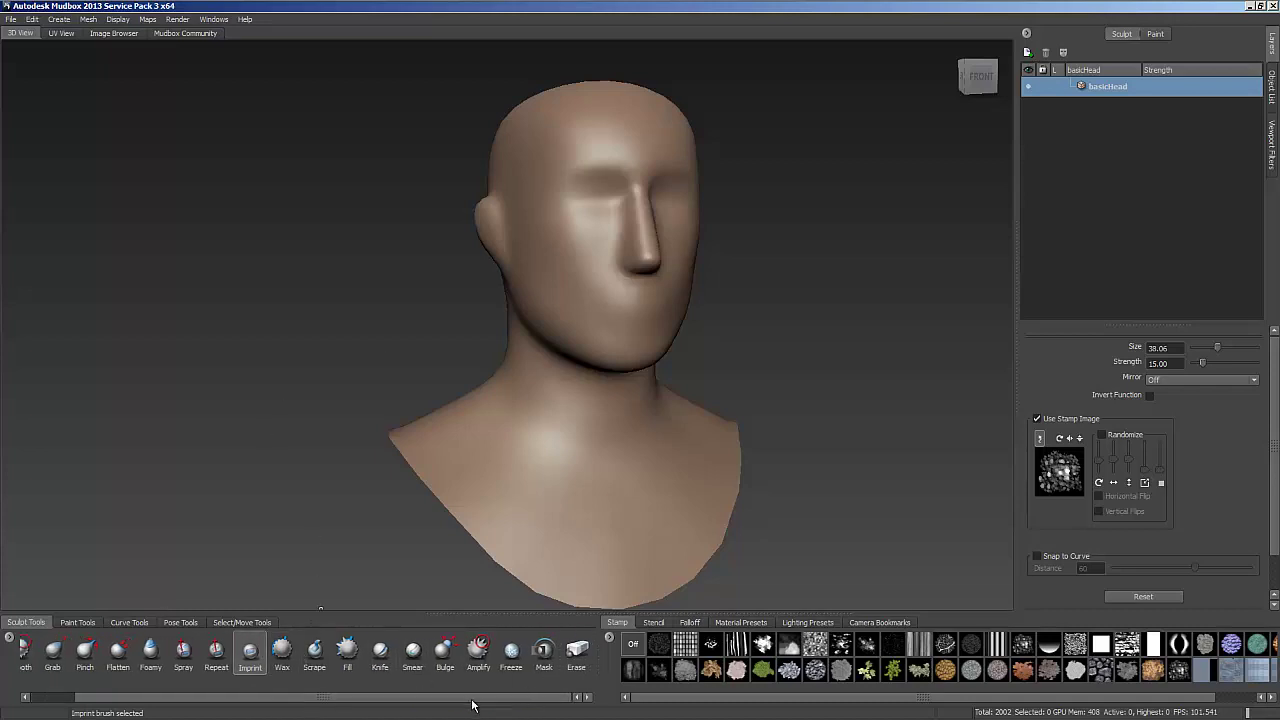
Step: Bring the first sculpt tools back into view and zoom in on the face in a three-quarter view
{"action": "left_click_drag", "start_coordinate": [475, 698], "coordinate": [242, 706]}
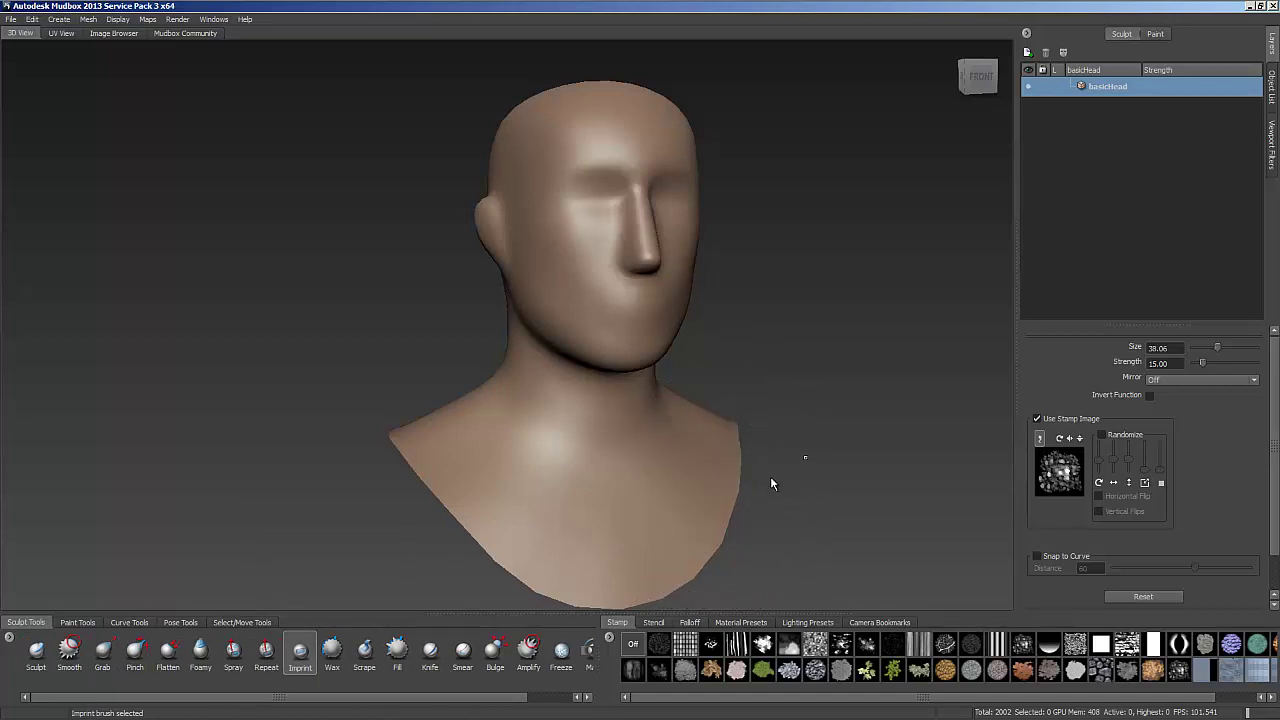
{"action": "right_click", "coordinate": [800, 458]}
{"action": "left_click", "coordinate": [787, 432]}
{"action": "mouse_move", "coordinate": [785, 466]}
{"action": "left_mouse_down", "text": "alt"}
{"action": "mouse_move", "coordinate": [785, 492]}
{"action": "mouse_move", "coordinate": [808, 456]}
{"action": "left_mouse_up", "text": "alt"}
{"action": "middle_click_drag", "start_coordinate": [782, 372], "coordinate": [796, 466], "text": "alt"}
{"action": "right_click_drag", "start_coordinate": [796, 466], "coordinate": [862, 462], "text": "alt"}
{"action": "mouse_move", "coordinate": [862, 462]}
{"action": "left_mouse_down", "text": "alt"}
{"action": "mouse_move", "coordinate": [842, 446]}
{"action": "mouse_move", "coordinate": [854, 456]}
{"action": "left_mouse_up", "text": "alt"}
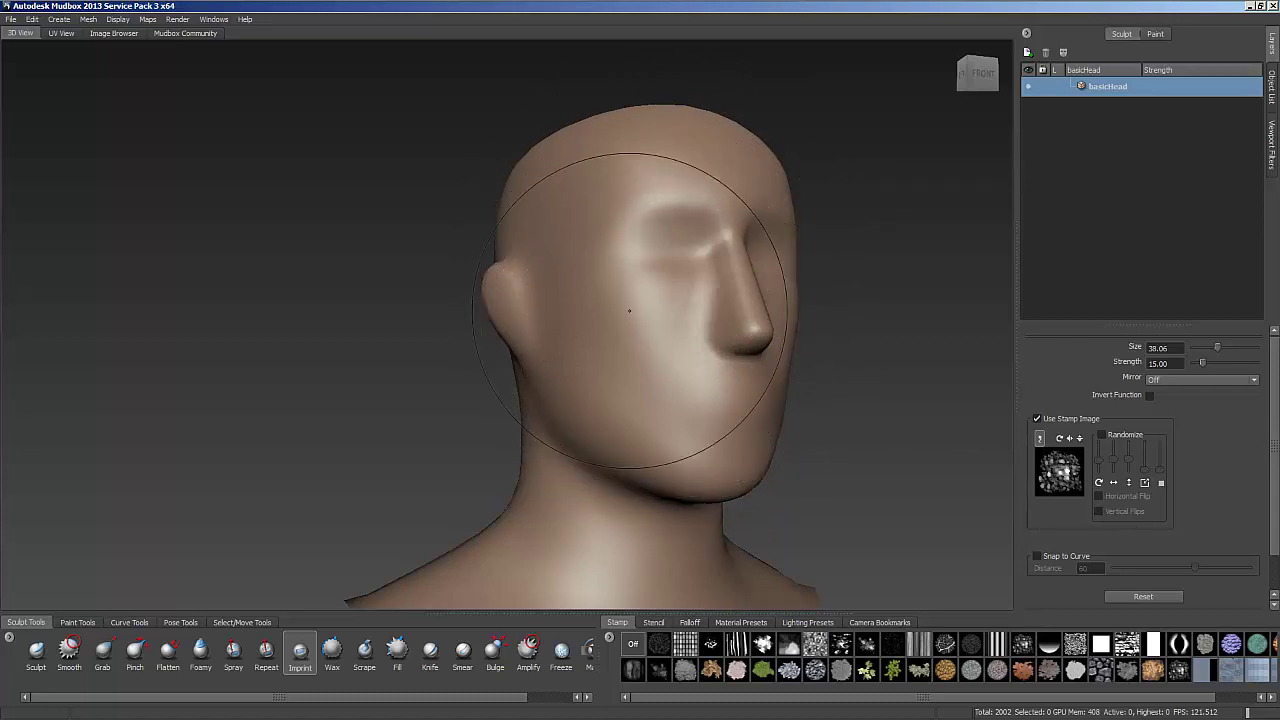
{"action": "key", "text": "ctrl+z"}
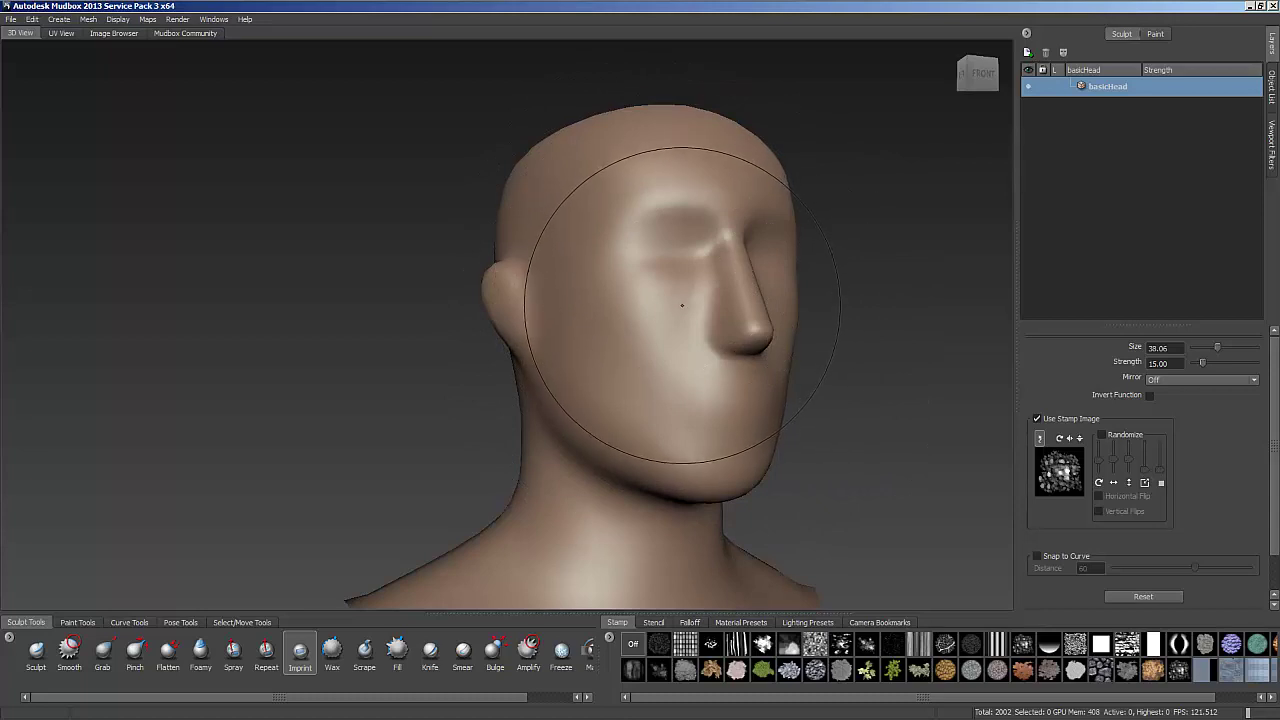
Step: Zoom back out and orbit around the head to view it from its side and from below
{"action": "right_click_drag", "start_coordinate": [431, 294], "coordinate": [280, 234], "text": "alt"}
{"action": "left_click_drag", "start_coordinate": [372, 264], "coordinate": [477, 286], "text": "alt"}
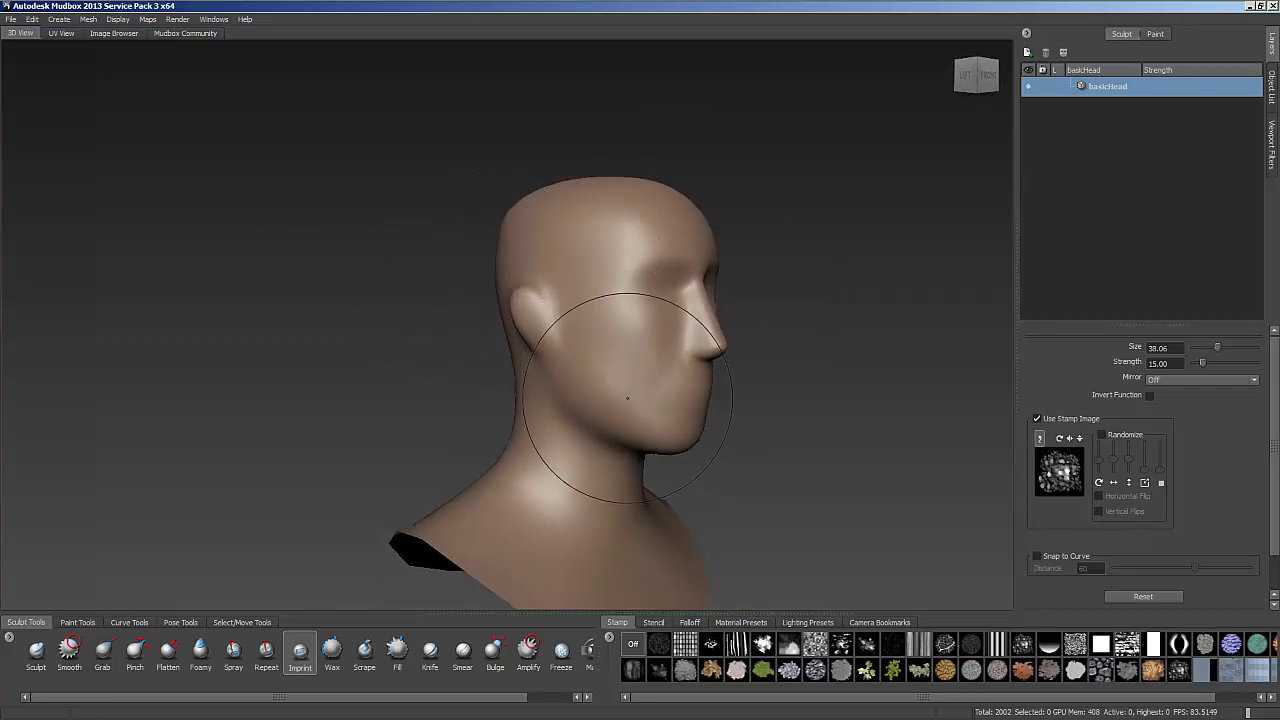
{"action": "left_click_drag", "start_coordinate": [609, 391], "coordinate": [592, 373], "text": "alt"}
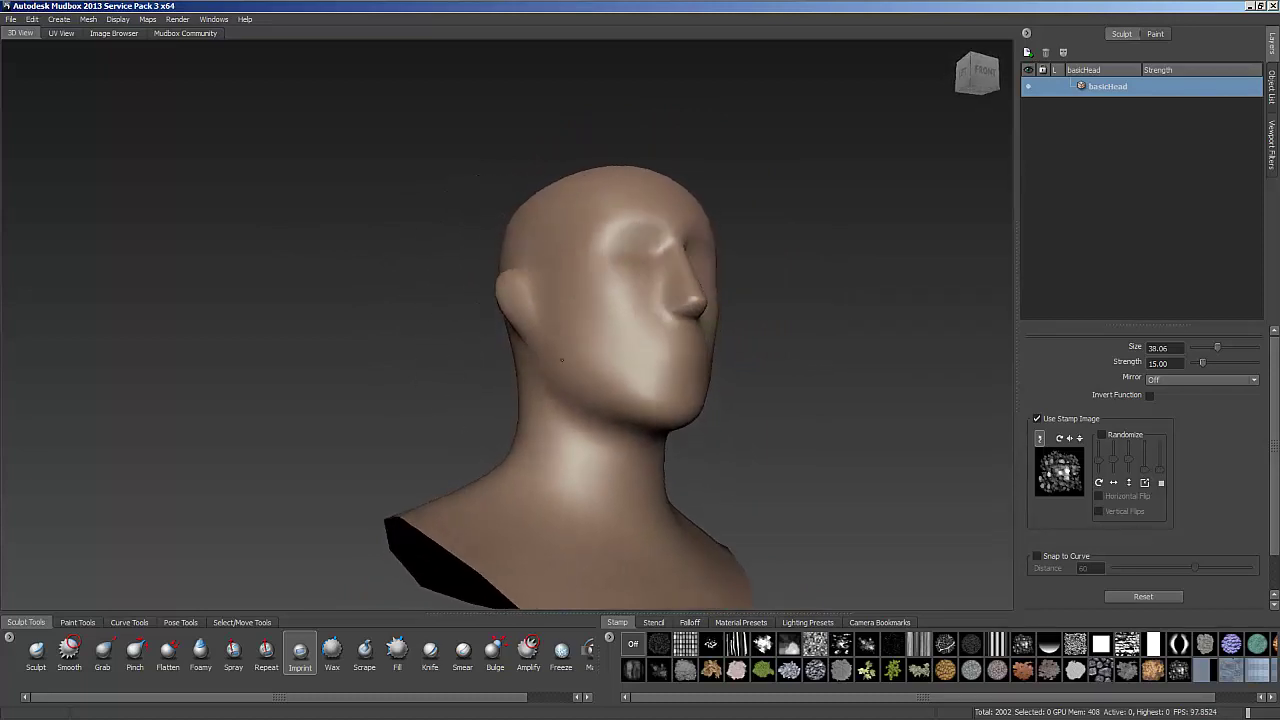
{"action": "left_click_drag", "start_coordinate": [561, 359], "coordinate": [582, 381], "text": "alt"}
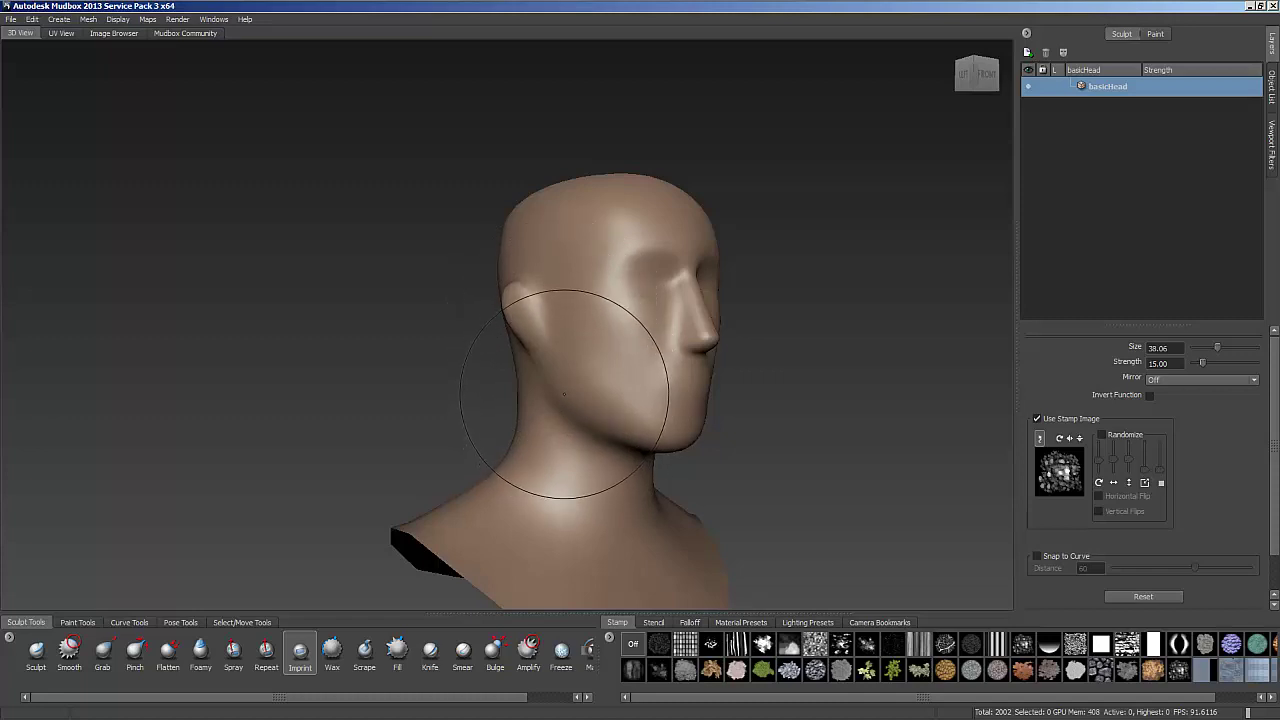
{"action": "mouse_move", "coordinate": [580, 380]}
{"action": "left_mouse_down", "text": "alt"}
{"action": "mouse_move", "coordinate": [588, 370]}
{"action": "mouse_move", "coordinate": [576, 384]}
{"action": "left_mouse_up", "text": "alt"}
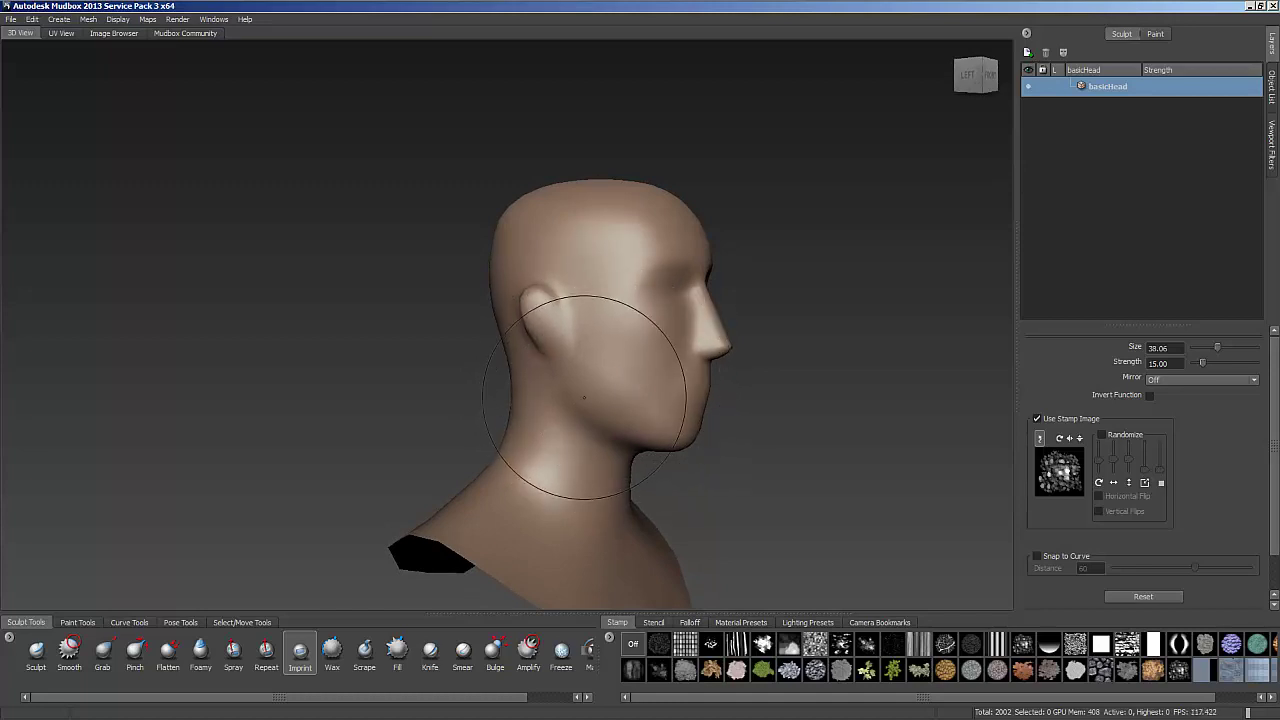
{"action": "left_click_drag", "start_coordinate": [508, 392], "coordinate": [605, 387], "text": "alt"}
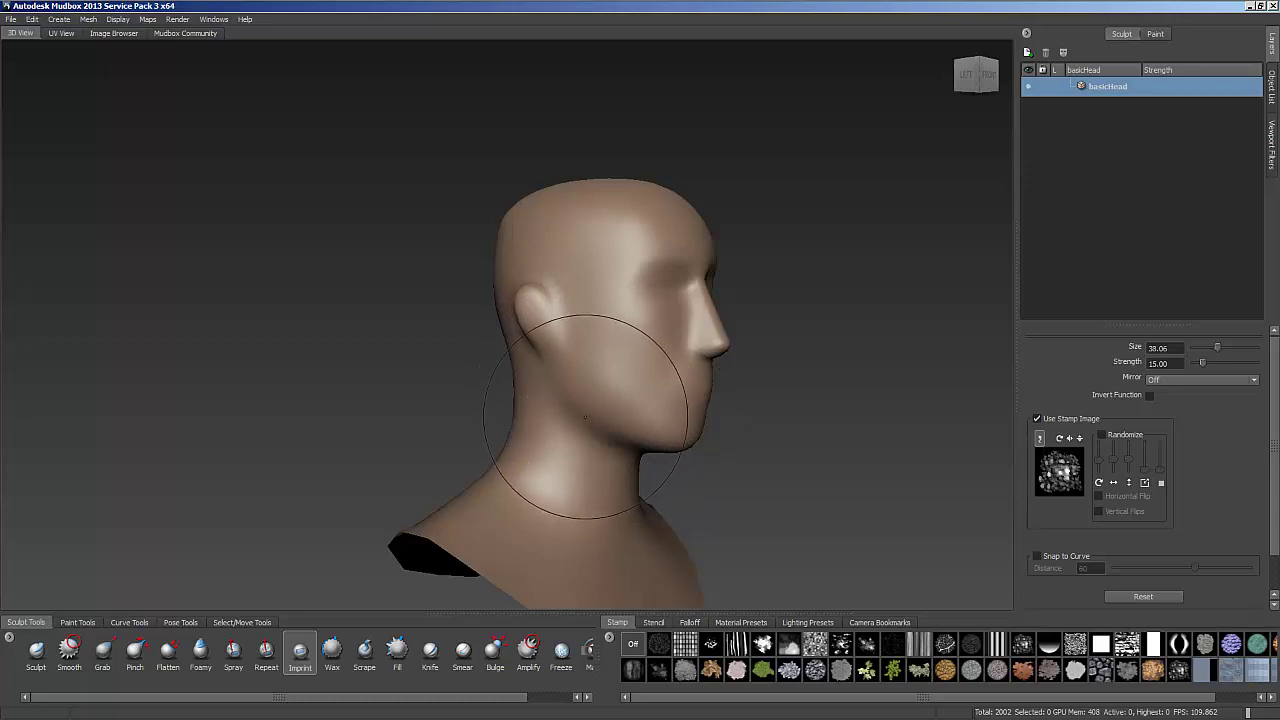
{"action": "left_click_drag", "start_coordinate": [440, 377], "coordinate": [424, 382], "text": "alt"}
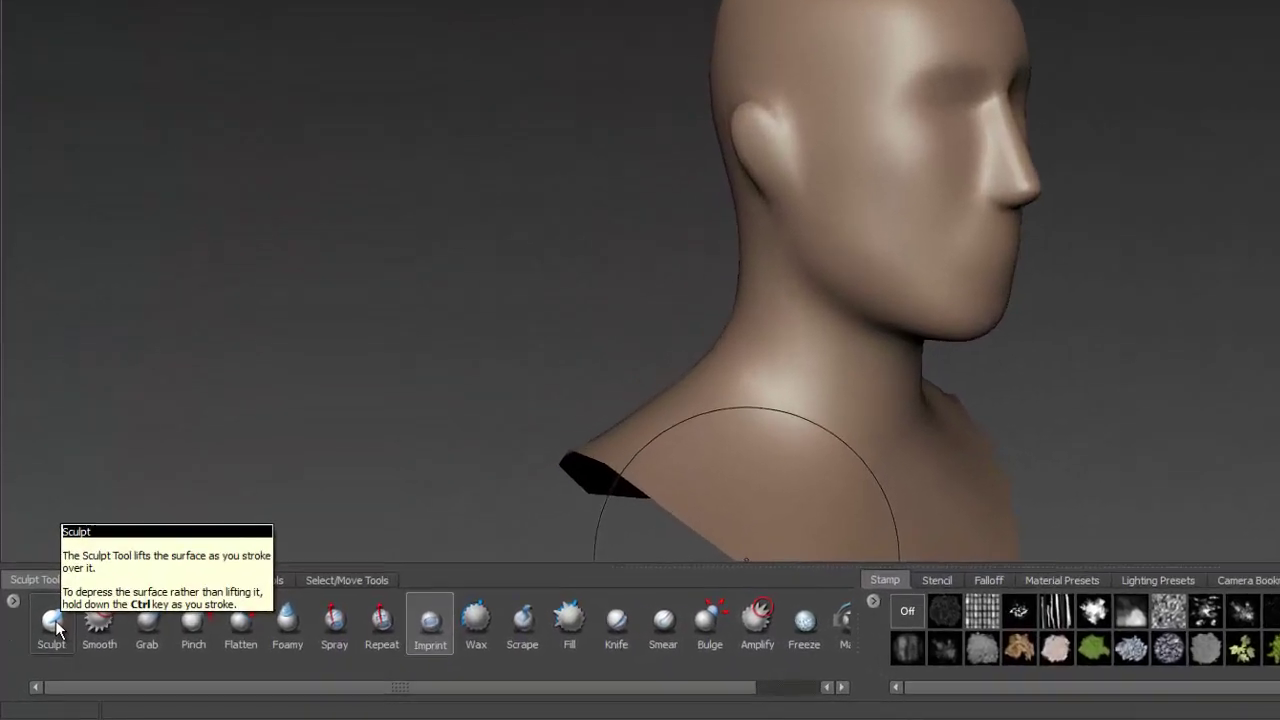
Step: Choose the Sculpt brush, adjust its size and set its strength to 14.62
{"action": "left_click", "coordinate": [55, 622]}
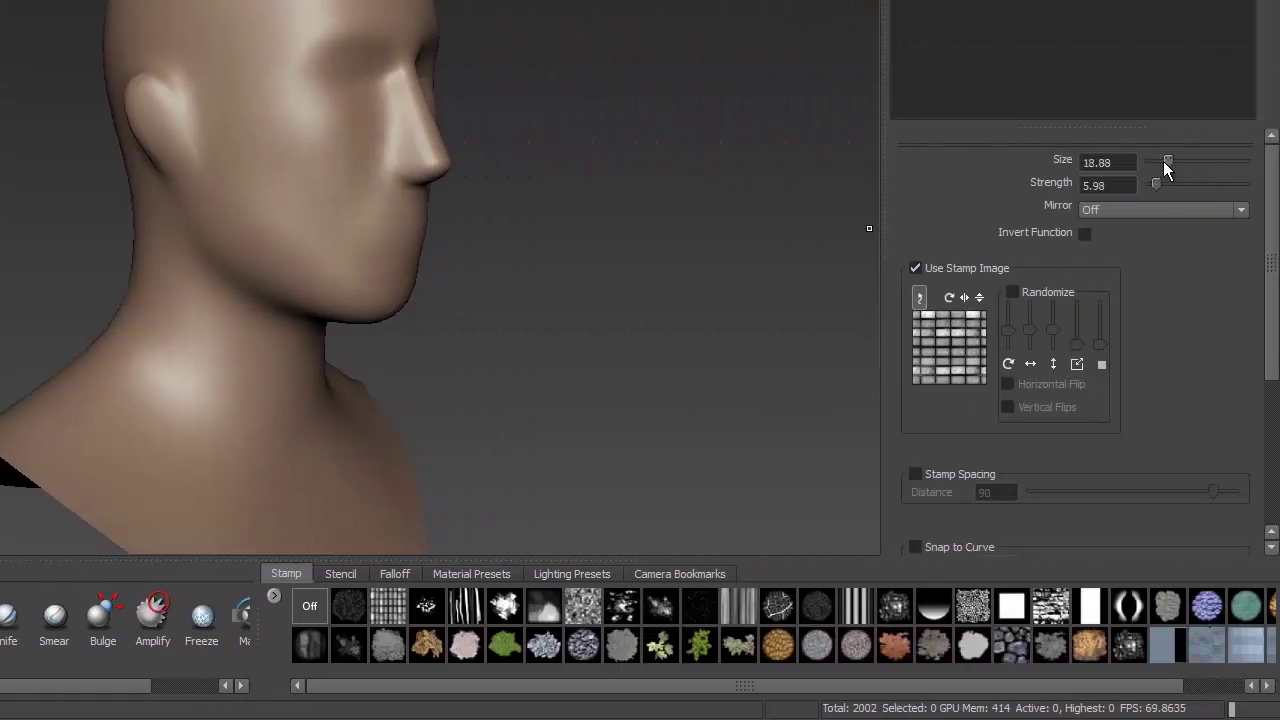
{"action": "left_click", "coordinate": [1165, 161]}
{"action": "left_click_drag", "start_coordinate": [1153, 184], "coordinate": [1162, 186]}
{"action": "left_click_drag", "start_coordinate": [1168, 161], "coordinate": [1155, 162]}
{"action": "left_click", "coordinate": [1163, 159]}
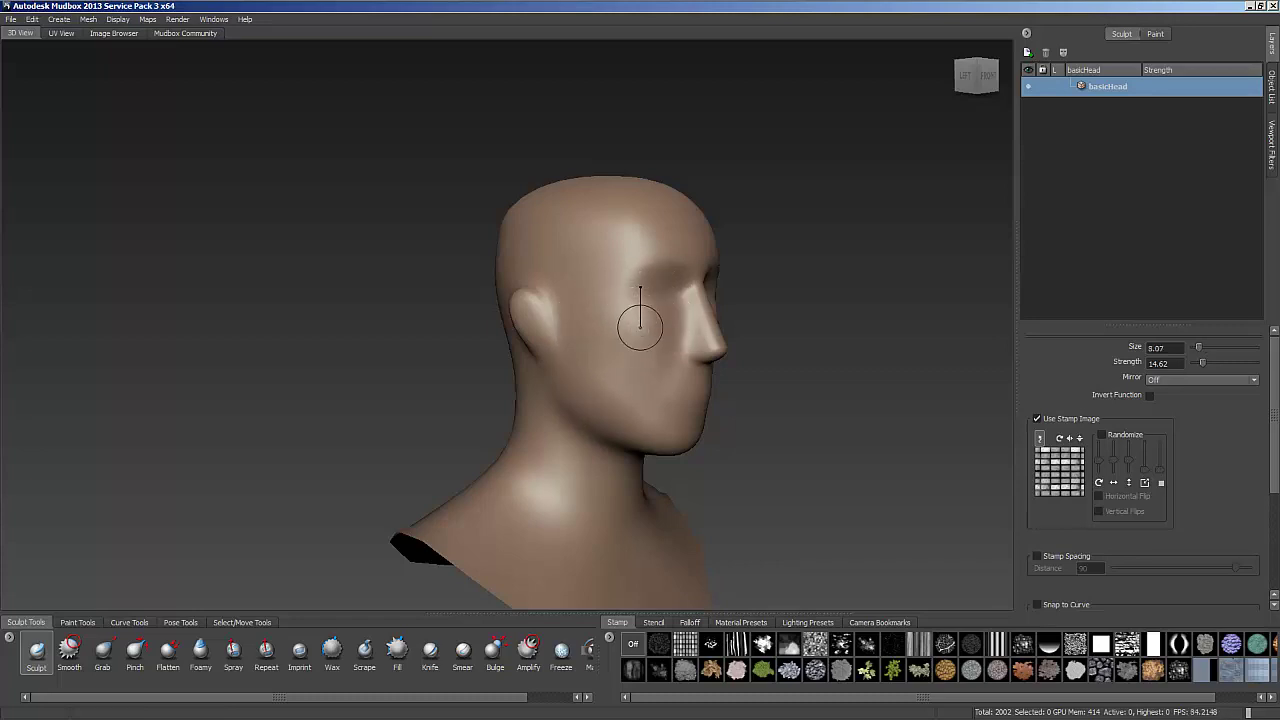
Step: Adjust the brush interactively over the head to a size of 10.30 and a strength of 10.61
{"action": "key", "text": "b"}
{"action": "mouse_move", "coordinate": [640, 327]}
{"action": "left_mouse_down"}
{"action": "mouse_move", "coordinate": [790, 327]}
{"action": "mouse_move", "coordinate": [620, 325]}
{"action": "left_mouse_up"}
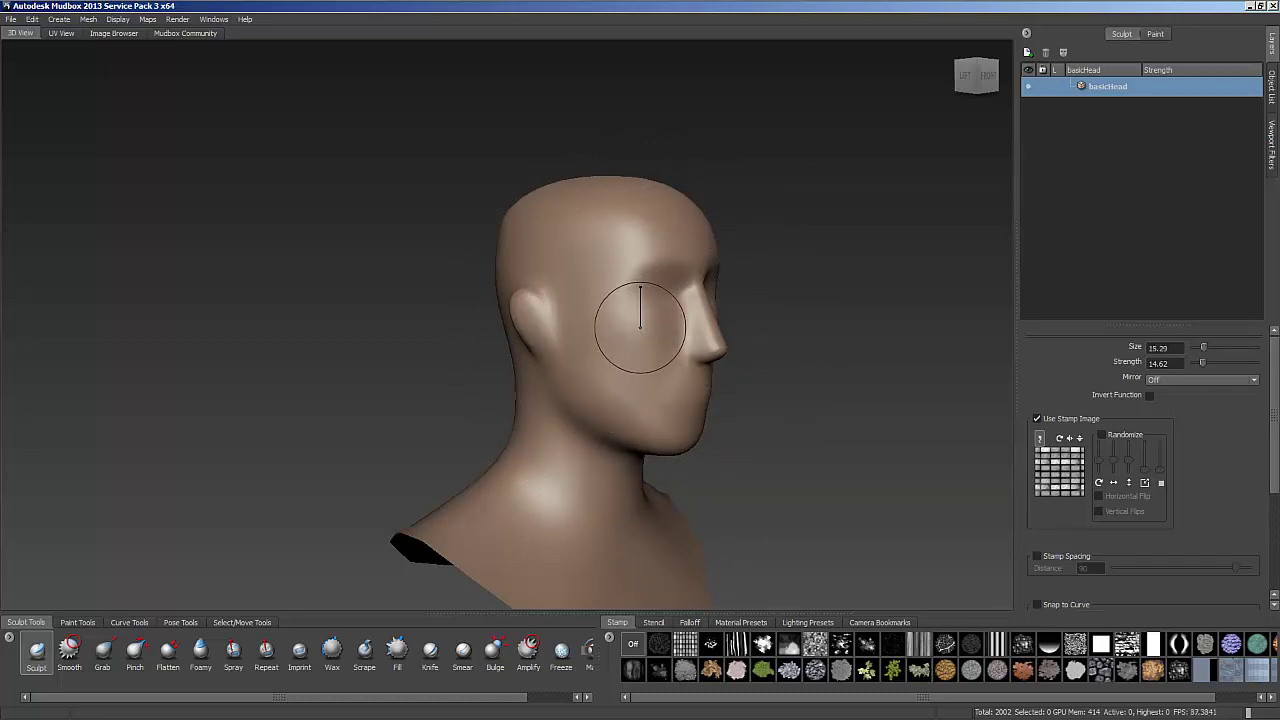
{"action": "mouse_move", "coordinate": [640, 325]}
{"action": "left_mouse_down"}
{"action": "mouse_move", "coordinate": [690, 325]}
{"action": "mouse_move", "coordinate": [615, 325]}
{"action": "mouse_move", "coordinate": [650, 325]}
{"action": "mouse_move", "coordinate": [634, 325]}
{"action": "mouse_move", "coordinate": [622, 375]}
{"action": "left_mouse_up"}
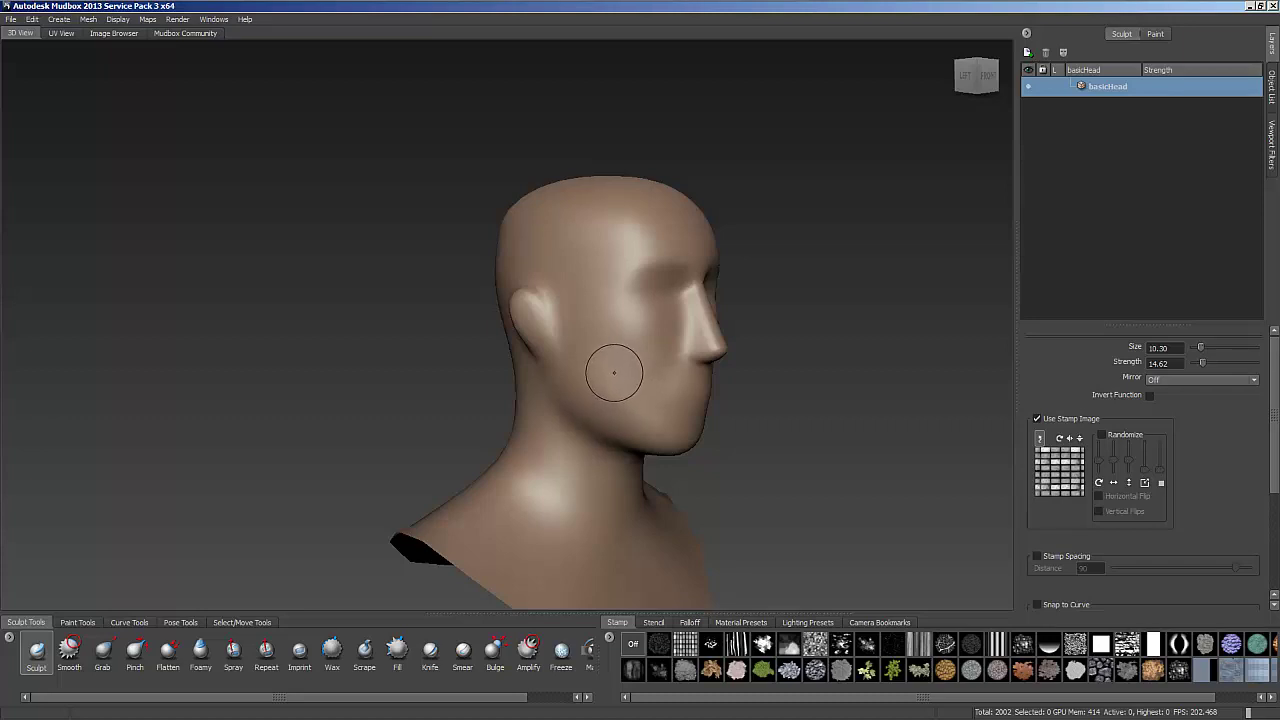
{"action": "key", "text": "m"}
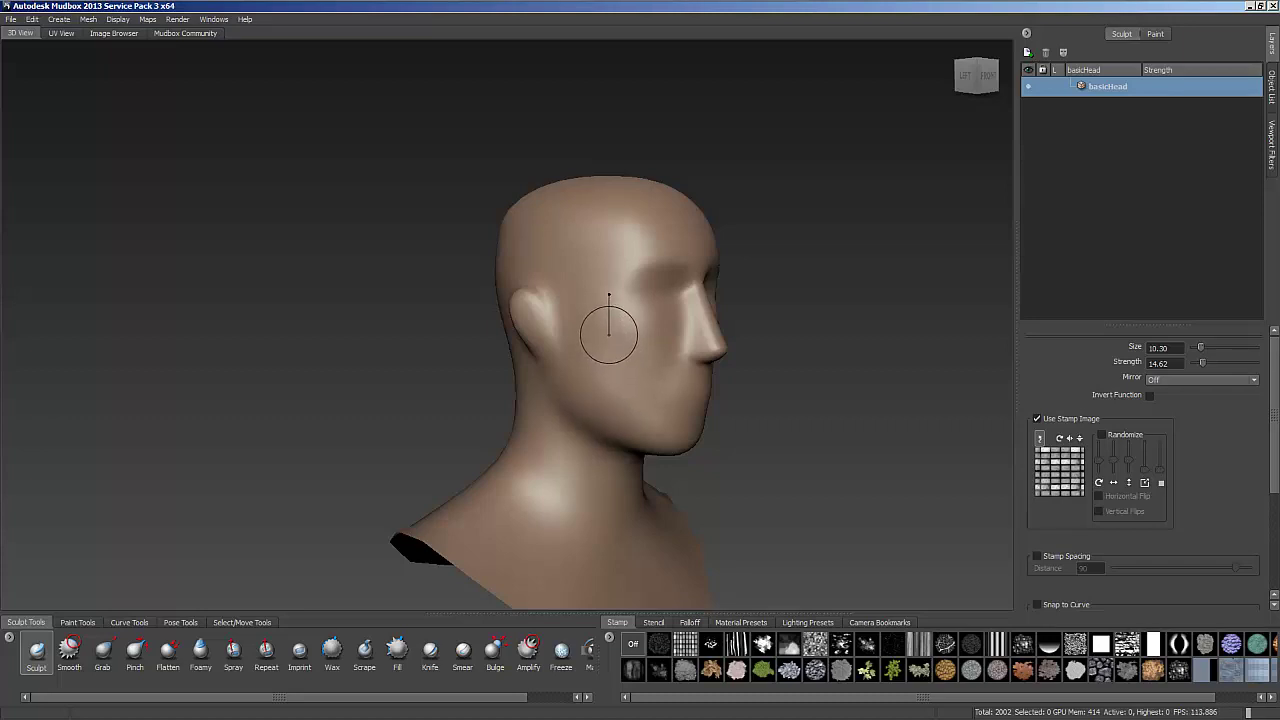
{"action": "mouse_move", "coordinate": [608, 322]}
{"action": "left_mouse_down"}
{"action": "mouse_move", "coordinate": [608, 222]}
{"action": "mouse_move", "coordinate": [608, 345]}
{"action": "mouse_move", "coordinate": [608, 192]}
{"action": "mouse_move", "coordinate": [608, 360]}
{"action": "mouse_move", "coordinate": [608, 258]}
{"action": "mouse_move", "coordinate": [608, 335]}
{"action": "left_mouse_up"}
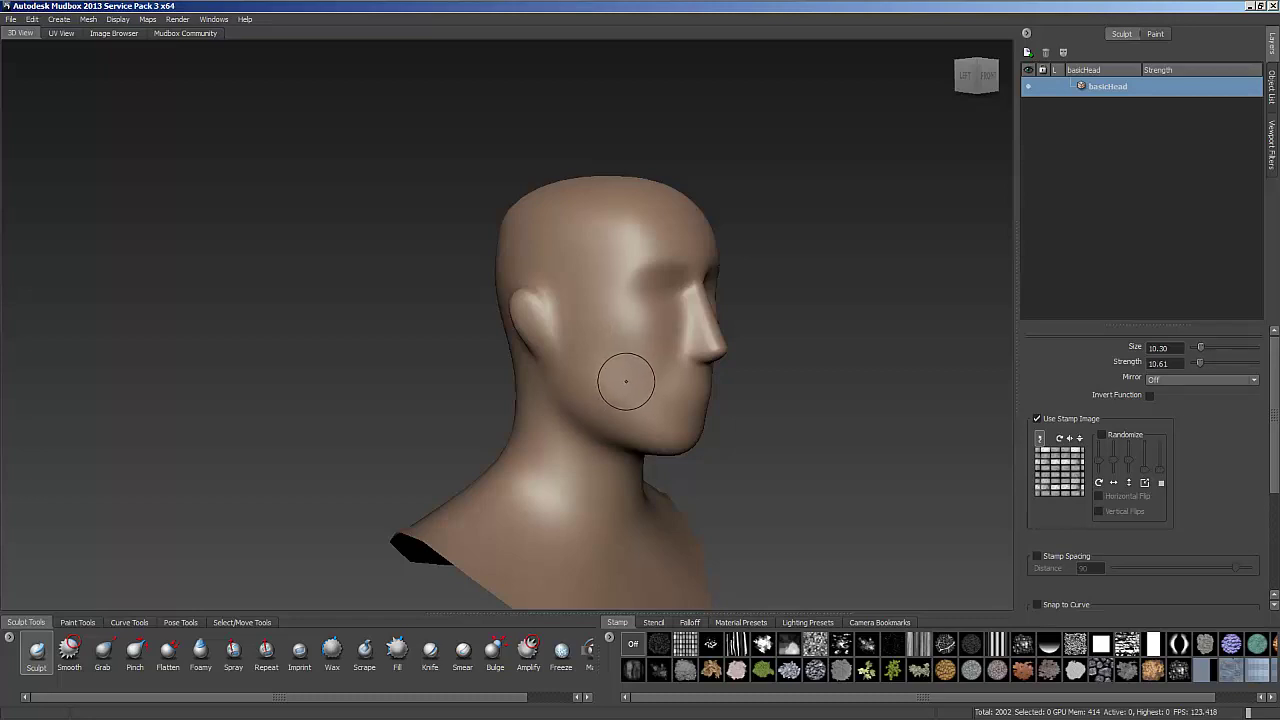
Step: Change the Sculpt brush interactively to a size of 13.09 and a strength of 5.72
{"action": "left_click_drag", "start_coordinate": [624, 378], "coordinate": [595, 300]}
{"action": "key", "text": "m"}
{"action": "mouse_move", "coordinate": [582, 250]}
{"action": "left_mouse_down"}
{"action": "mouse_move", "coordinate": [620, 325]}
{"action": "mouse_move", "coordinate": [576, 216]}
{"action": "left_mouse_up"}
{"action": "mouse_move", "coordinate": [660, 314]}
{"action": "left_mouse_down", "text": "alt"}
{"action": "mouse_move", "coordinate": [626, 316]}
{"action": "mouse_move", "coordinate": [680, 323]}
{"action": "left_mouse_up", "text": "alt"}
Step: Try several sculpting strokes along the side of the head from the temple to the cheek
{"action": "left_click_drag", "start_coordinate": [571, 243], "coordinate": [621, 315], "text": "alt"}
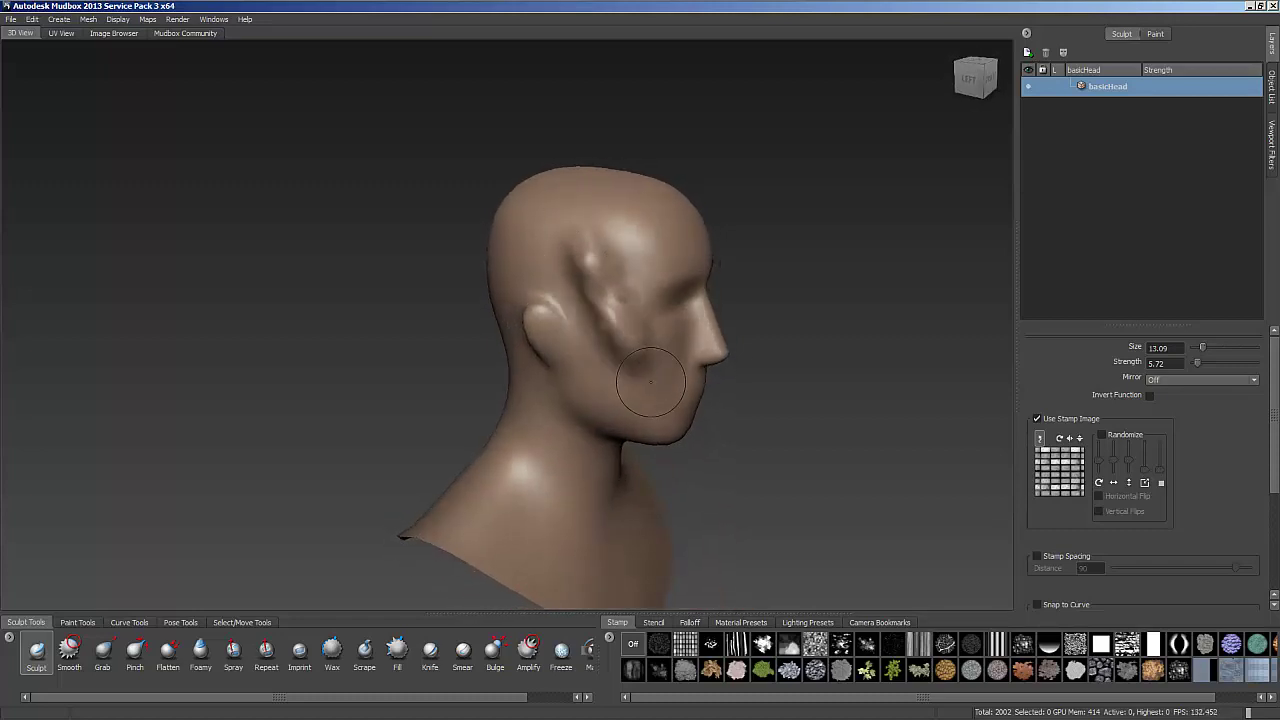
{"action": "mouse_move", "coordinate": [661, 386]}
{"action": "left_mouse_down", "text": "alt"}
{"action": "mouse_move", "coordinate": [618, 357]}
{"action": "mouse_move", "coordinate": [643, 350]}
{"action": "left_mouse_up", "text": "alt"}
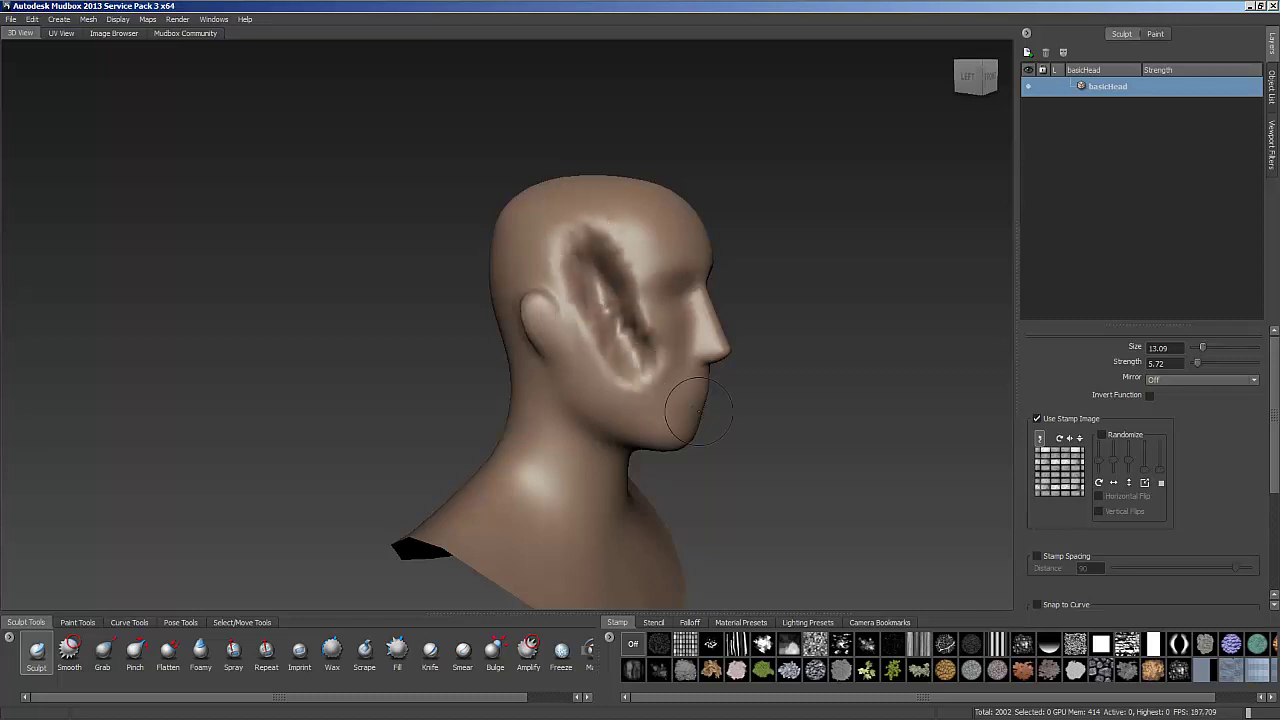
{"action": "left_click_drag", "start_coordinate": [730, 427], "coordinate": [706, 380], "text": "alt"}
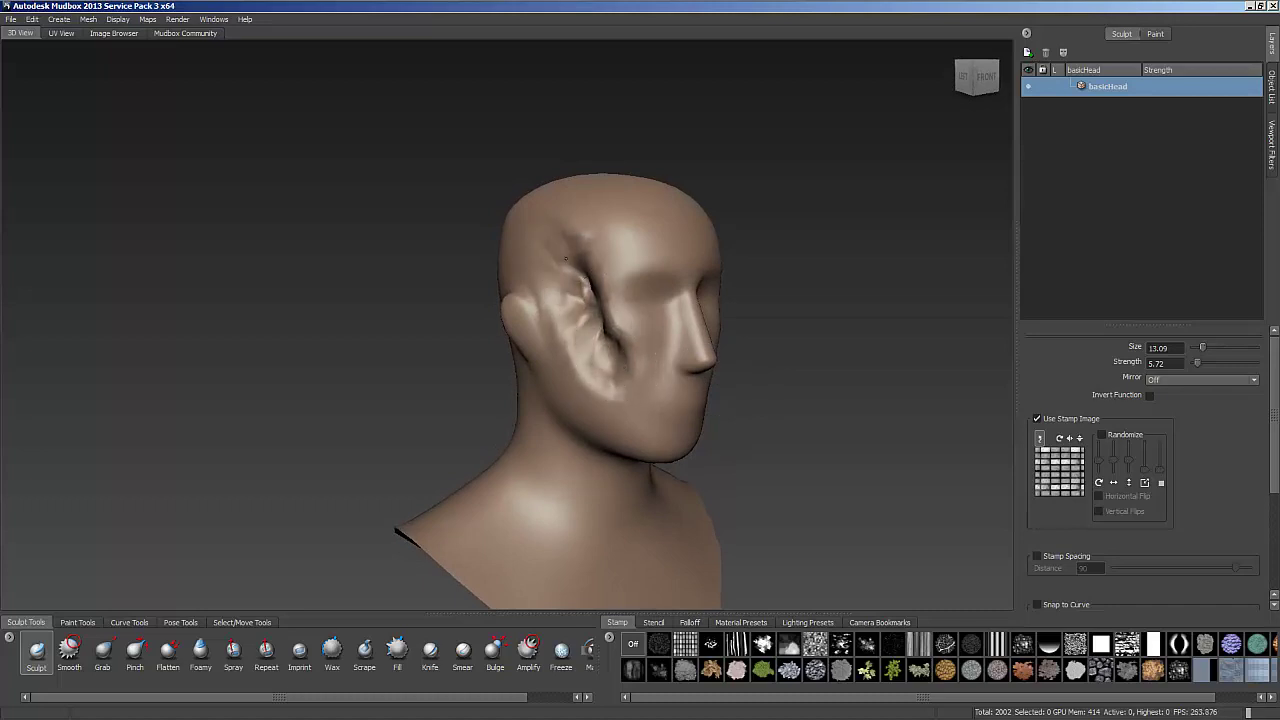
{"action": "left_click_drag", "start_coordinate": [569, 270], "coordinate": [645, 348], "text": "alt"}
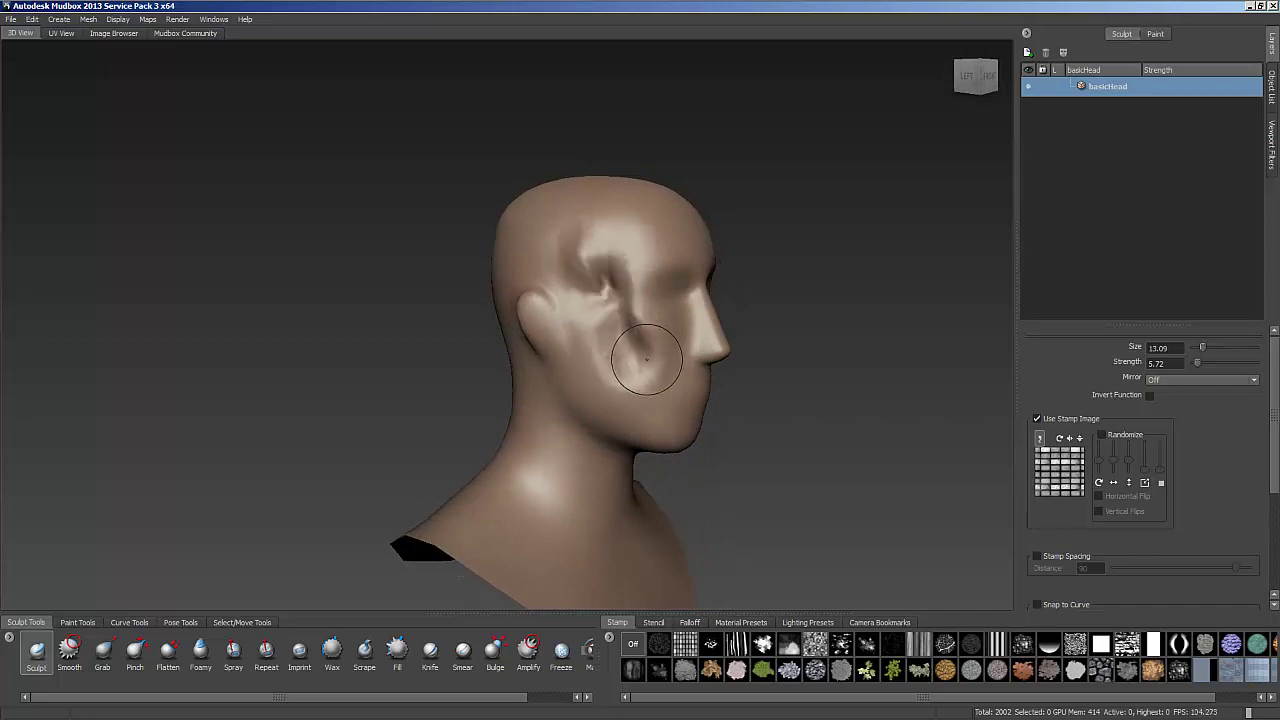
Step: Undo all the test strokes on the side of the head
{"action": "key", "text": "ctrl+z"}
{"action": "left_click_drag", "start_coordinate": [638, 356], "coordinate": [637, 352]}
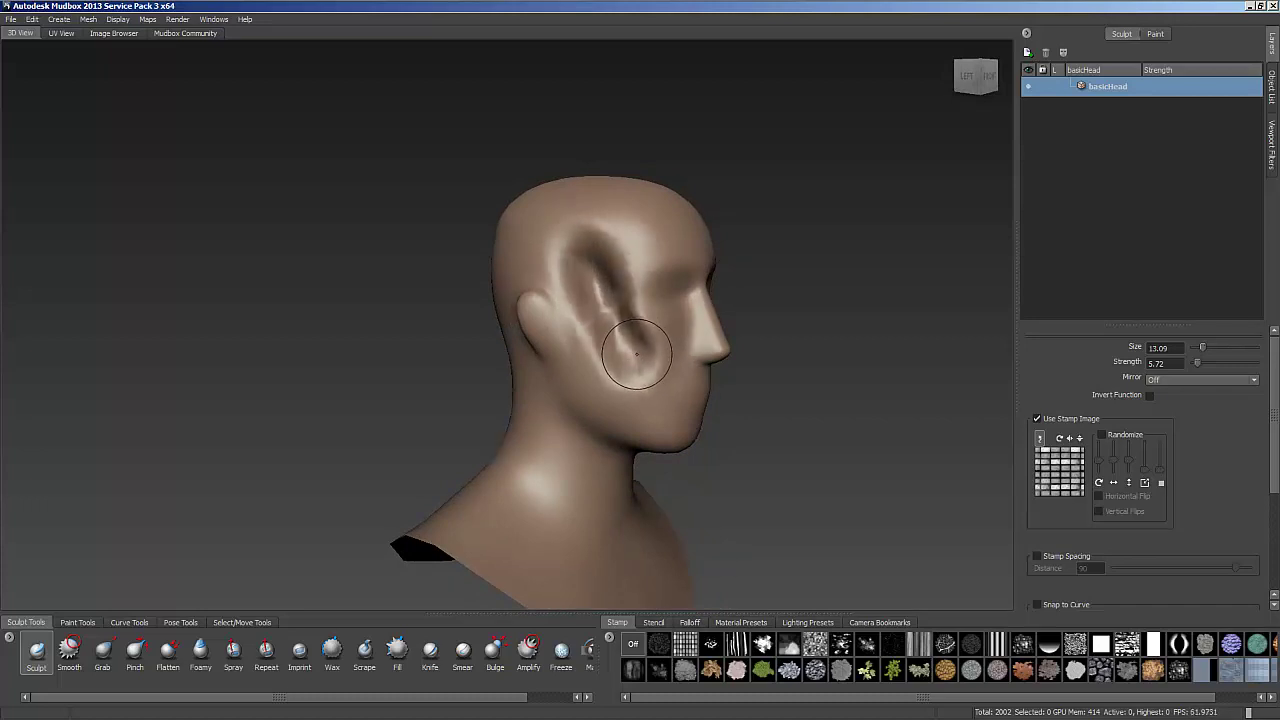
{"action": "key", "text": "ctrl+z"}
{"action": "key", "text": "ctrl+z"}
{"action": "key", "text": "ctrl+z"}
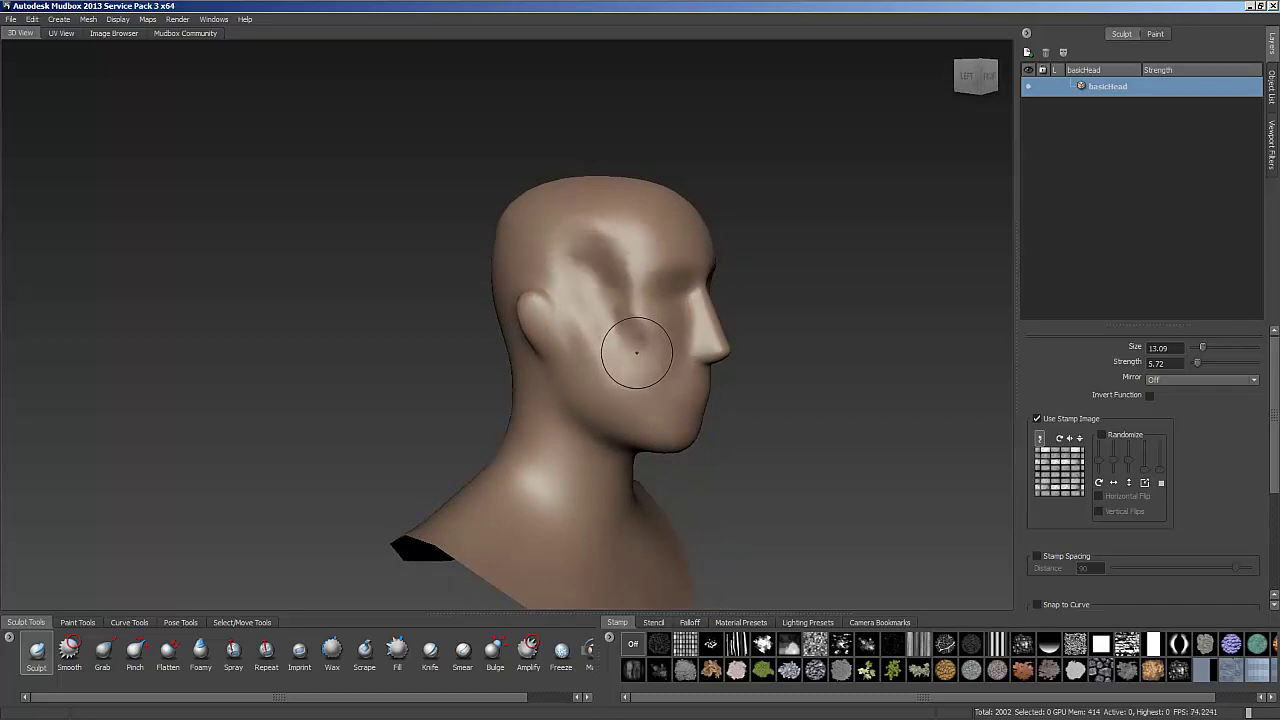
{"action": "key", "text": "ctrl+z"}
{"action": "key", "text": "ctrl+z"}
{"action": "key", "text": "ctrl+z"}
{"action": "key", "text": "ctrl+z"}
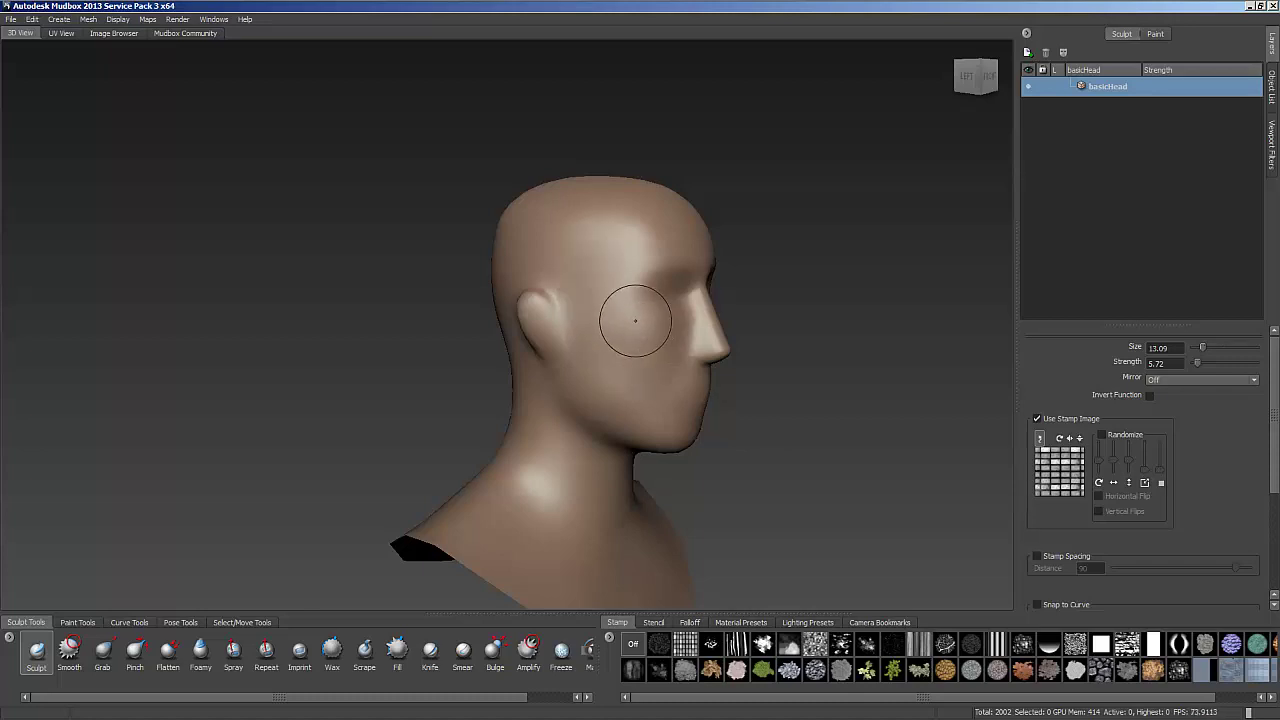
Step: Reduce the brush size to 6.84, sculpt a short stroke at the temple, and smooth it away with the Smooth brush
{"action": "key", "text": "b"}
{"action": "left_click_drag", "start_coordinate": [604, 309], "coordinate": [588, 309]}
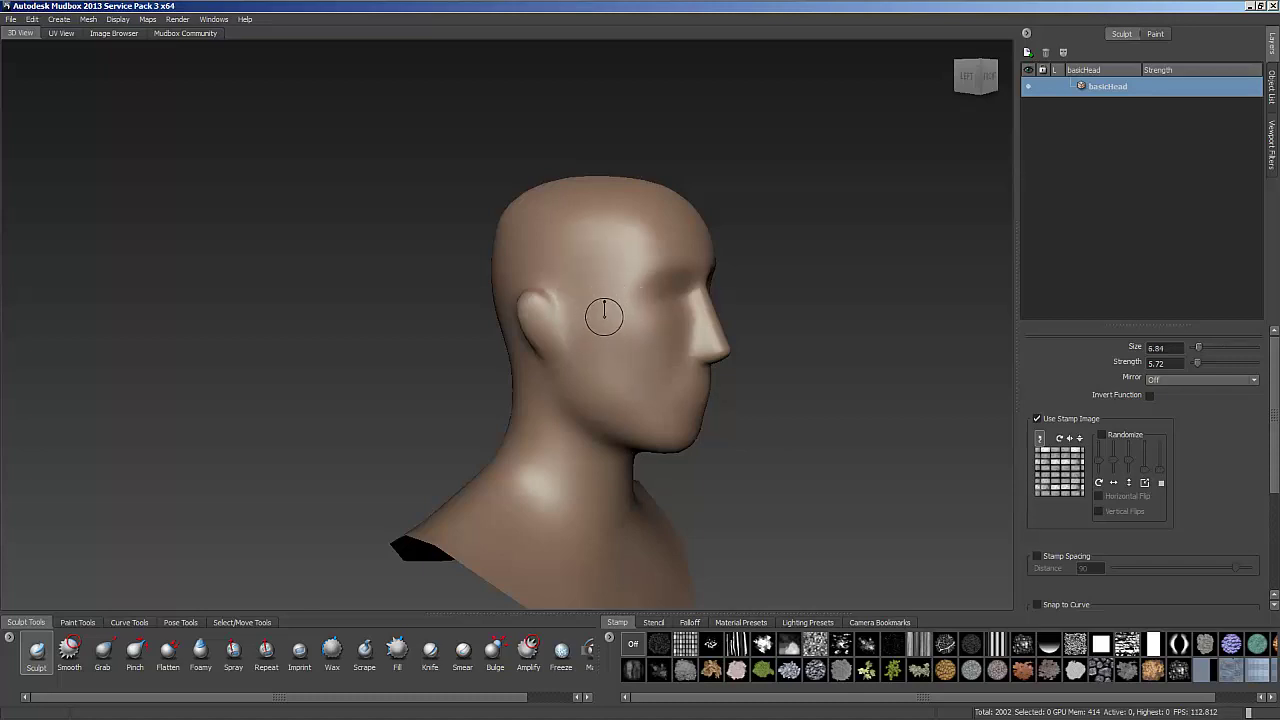
{"action": "left_click_drag", "start_coordinate": [580, 232], "coordinate": [597, 290]}
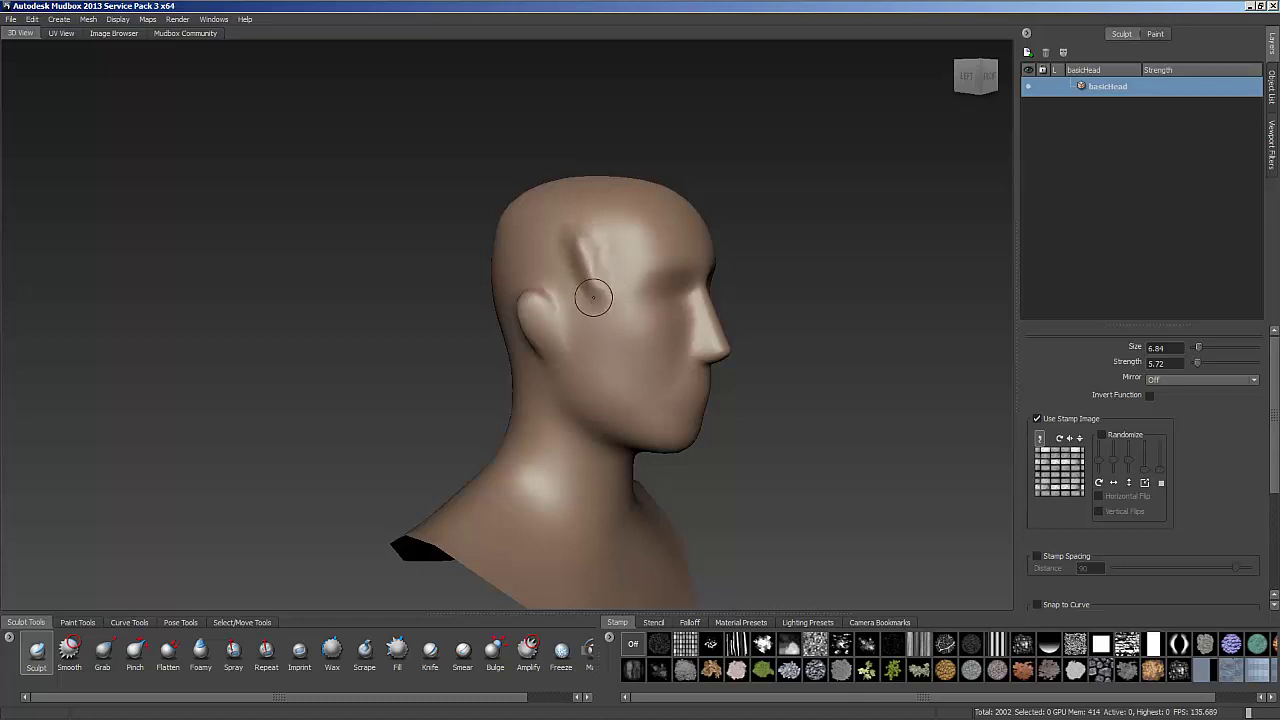
{"action": "key", "text": "shift"}
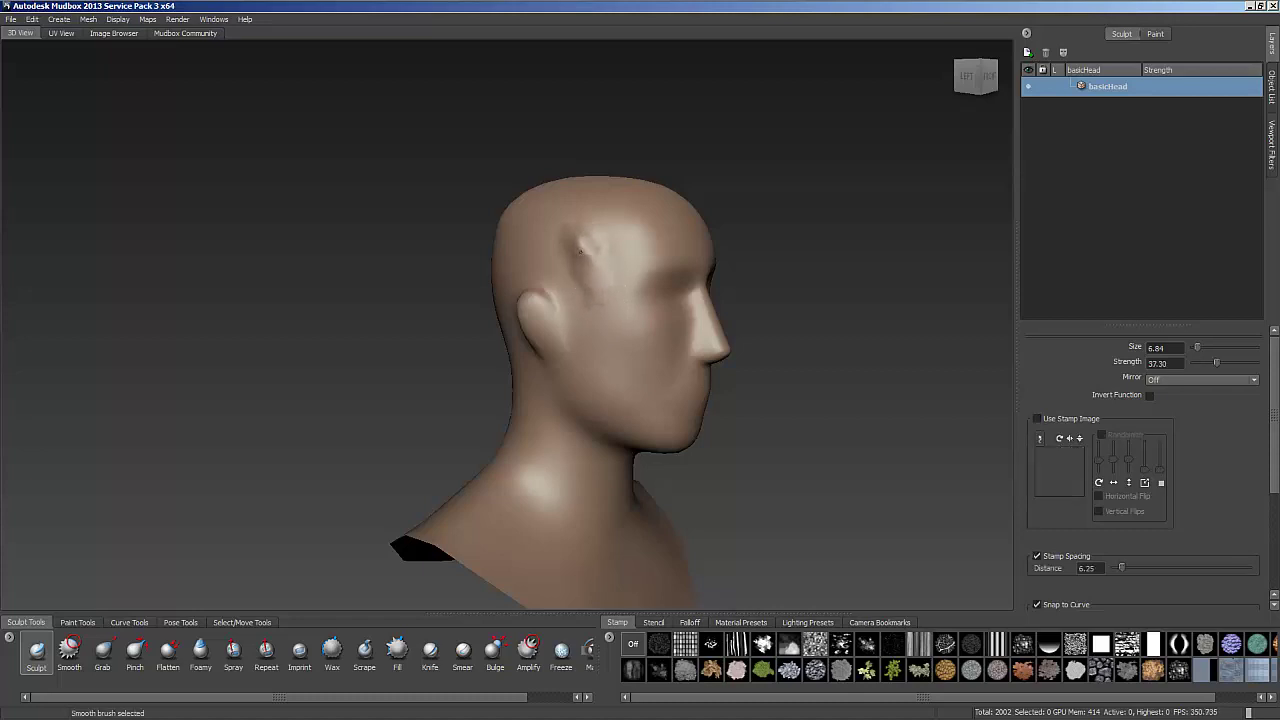
{"action": "mouse_move", "coordinate": [578, 248]}
{"action": "left_mouse_down", "text": "shift"}
{"action": "mouse_move", "coordinate": [586, 240]}
{"action": "mouse_move", "coordinate": [587, 287]}
{"action": "left_mouse_up", "text": "shift"}
{"action": "left_click_drag", "start_coordinate": [574, 232], "coordinate": [564, 252], "text": "shift"}
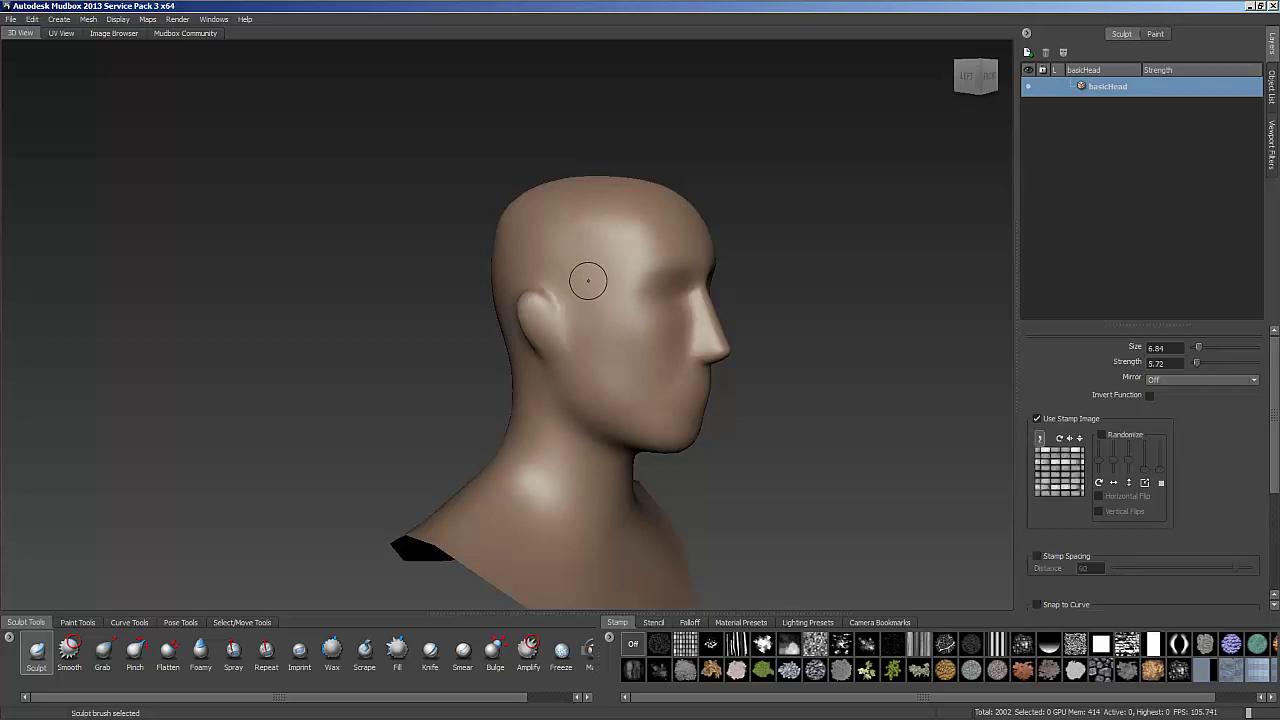
Step: Sculpt another short stroke above the ear, smooth it out and switch back to the Sculpt brush
{"action": "mouse_move", "coordinate": [589, 278]}
{"action": "left_mouse_down"}
{"action": "mouse_move", "coordinate": [566, 229]}
{"action": "mouse_move", "coordinate": [586, 286]}
{"action": "left_mouse_up"}
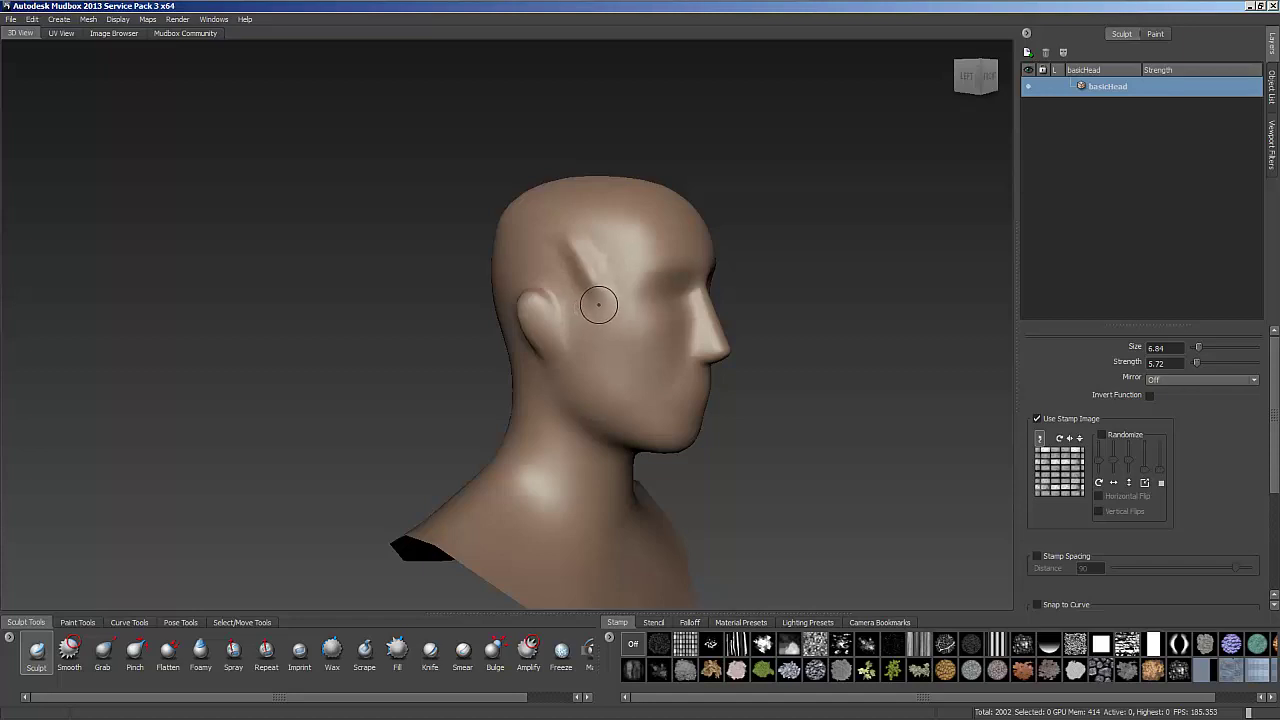
{"action": "mouse_move", "coordinate": [578, 255]}
{"action": "left_mouse_down", "text": "shift"}
{"action": "mouse_move", "coordinate": [569, 233]}
{"action": "mouse_move", "coordinate": [589, 302]}
{"action": "mouse_move", "coordinate": [572, 270]}
{"action": "mouse_move", "coordinate": [592, 291]}
{"action": "left_mouse_up", "text": "shift"}
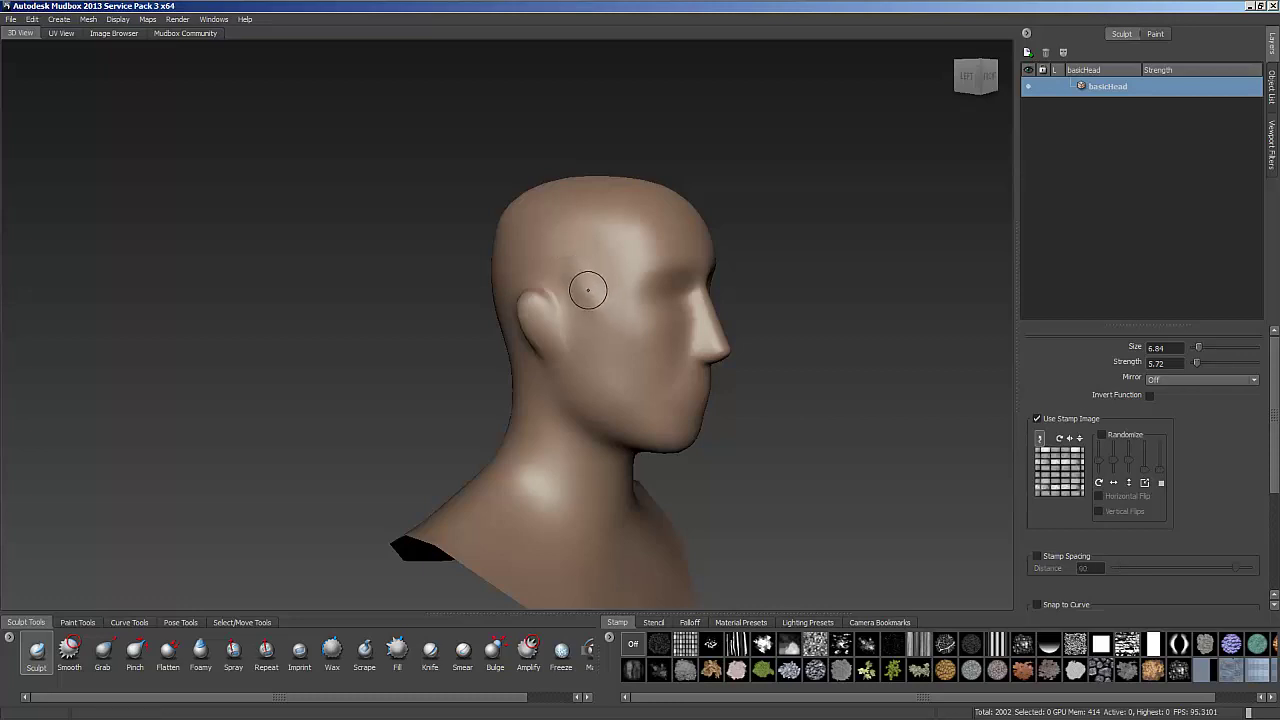
{"action": "key", "text": "shift"}
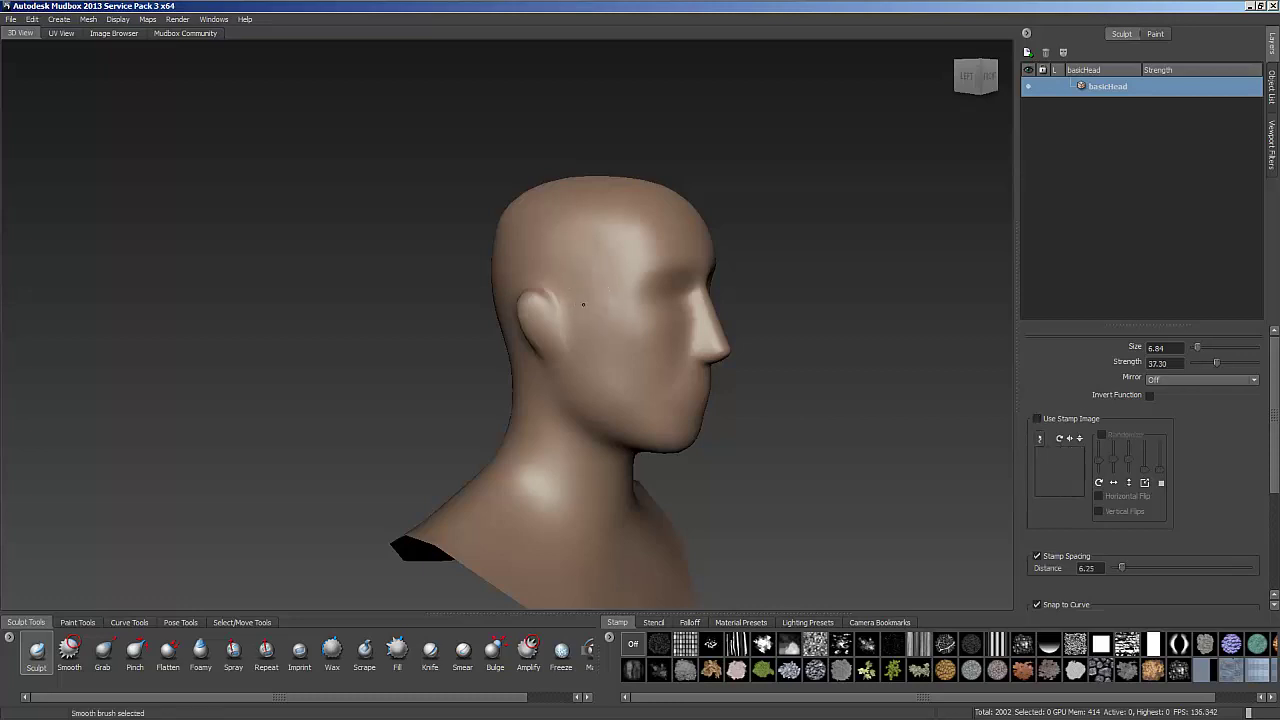
{"action": "key", "text": "shift"}
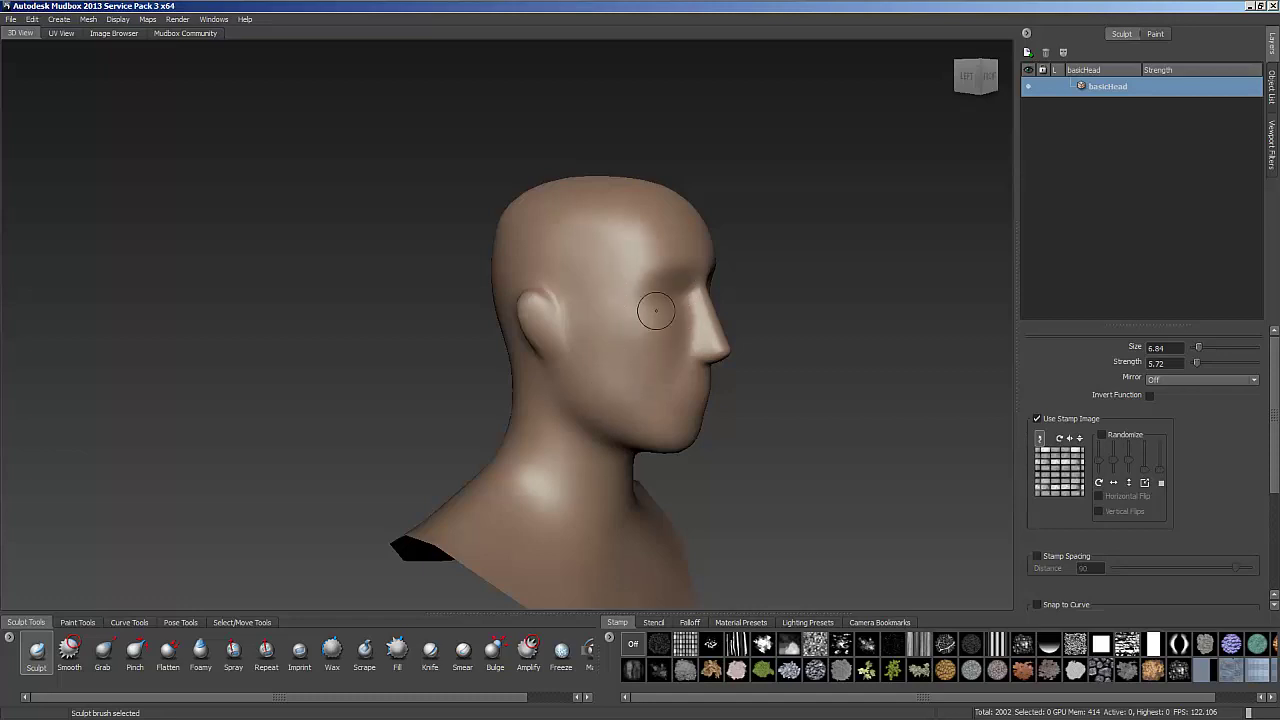
Step: Sculpt raised strokes from the temple down past the front of the ear
{"action": "mouse_move", "coordinate": [578, 239]}
{"action": "left_mouse_down"}
{"action": "mouse_move", "coordinate": [606, 305]}
{"action": "mouse_move", "coordinate": [570, 255]}
{"action": "mouse_move", "coordinate": [593, 275]}
{"action": "mouse_move", "coordinate": [597, 329]}
{"action": "left_mouse_up"}
{"action": "mouse_move", "coordinate": [572, 273]}
{"action": "left_mouse_down"}
{"action": "mouse_move", "coordinate": [571, 251]}
{"action": "mouse_move", "coordinate": [606, 300]}
{"action": "left_mouse_up"}
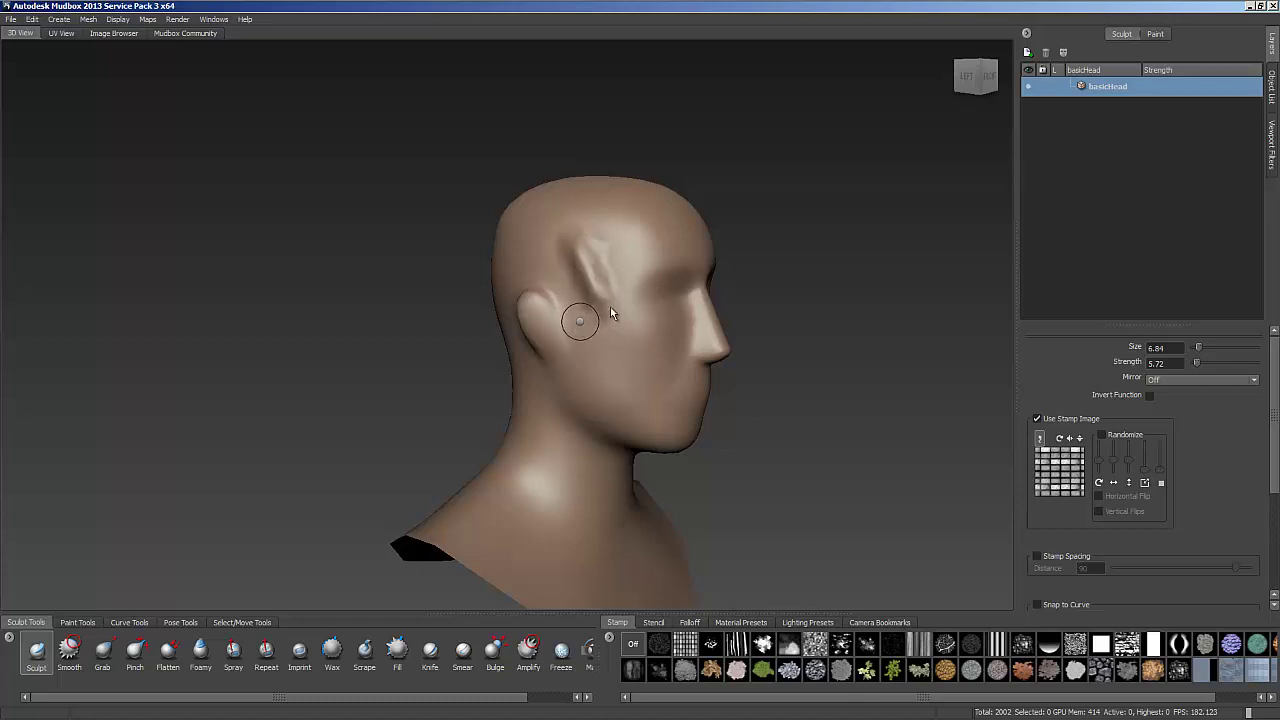
{"action": "right_click", "coordinate": [580, 322]}
{"action": "mouse_move", "coordinate": [585, 327]}
{"action": "right_mouse_down"}
{"action": "mouse_move", "coordinate": [554, 283]}
{"action": "mouse_move", "coordinate": [580, 321]}
{"action": "right_mouse_up"}
Step: Subdivide the head mesh twice, to level 2, and sculpt strokes across the cheek with the brick-pattern stamp
{"action": "key", "text": "shift+d"}
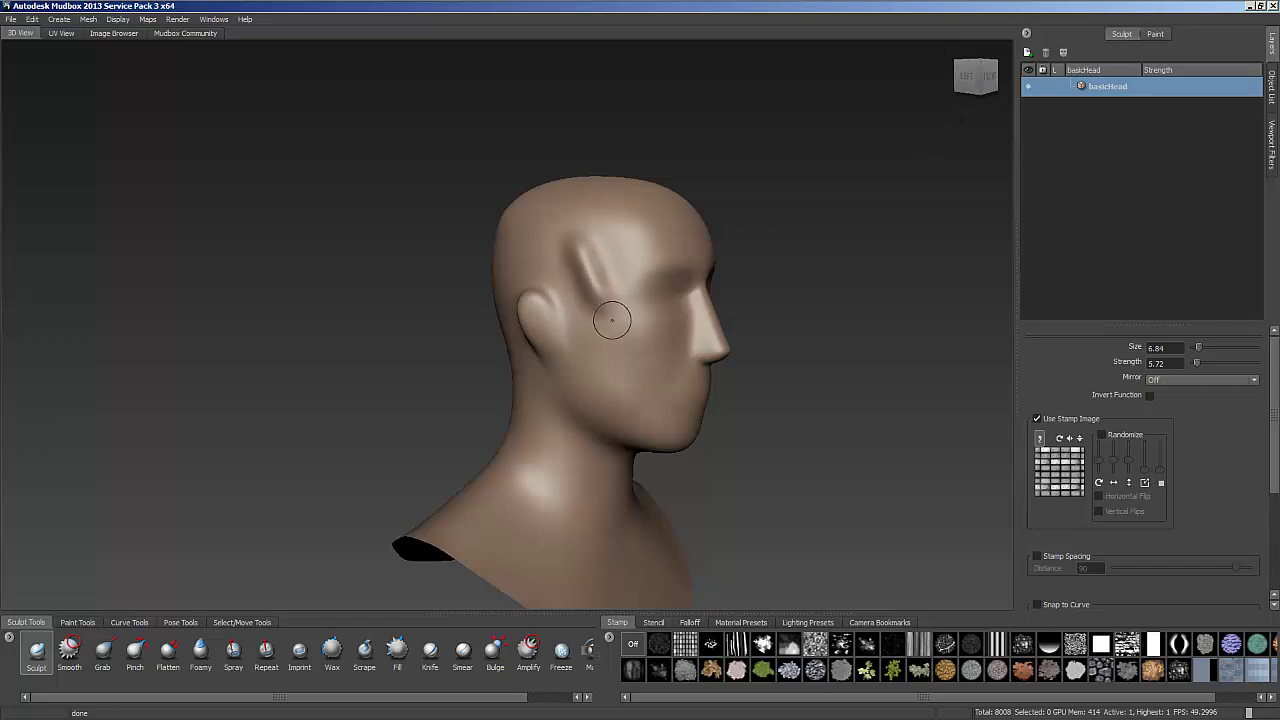
{"action": "key", "text": "shift+d"}
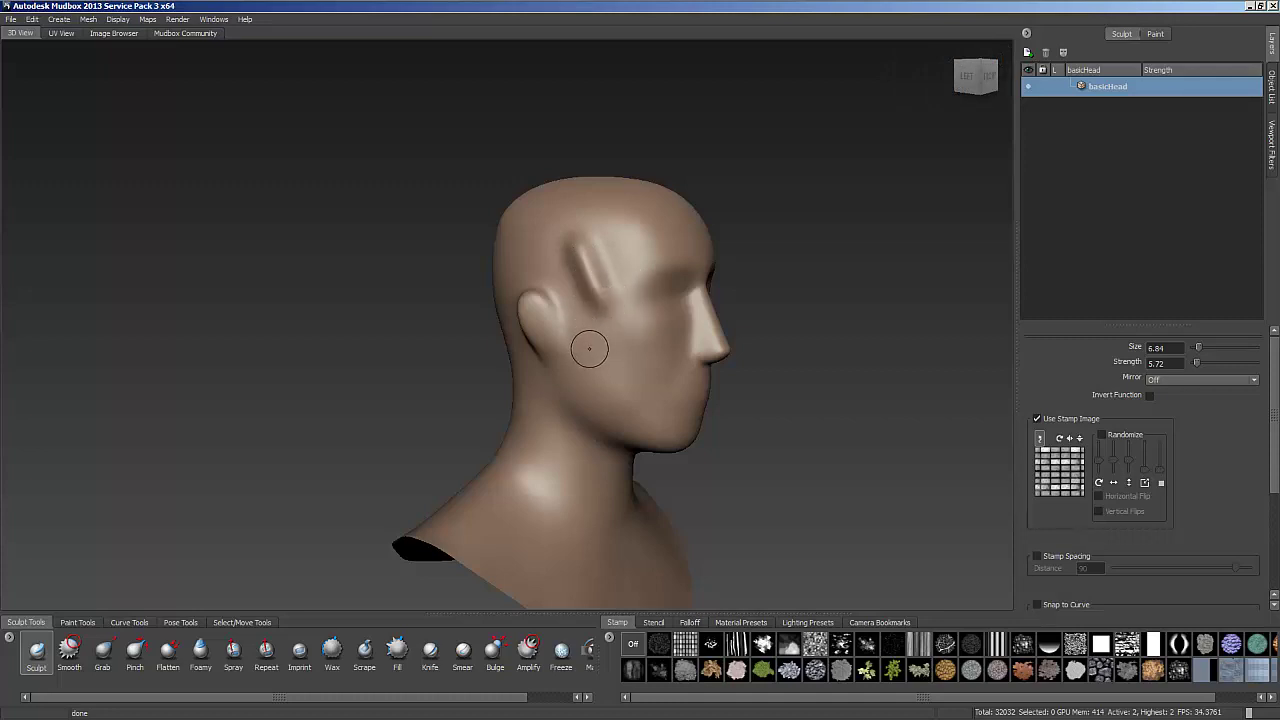
{"action": "left_click_drag", "start_coordinate": [574, 322], "coordinate": [645, 402]}
{"action": "left_click_drag", "start_coordinate": [625, 357], "coordinate": [653, 385]}
Step: Turn the stamp off and sculpt plain strokes on the upper cheek and down the side of the neck
{"action": "left_click", "coordinate": [632, 645]}
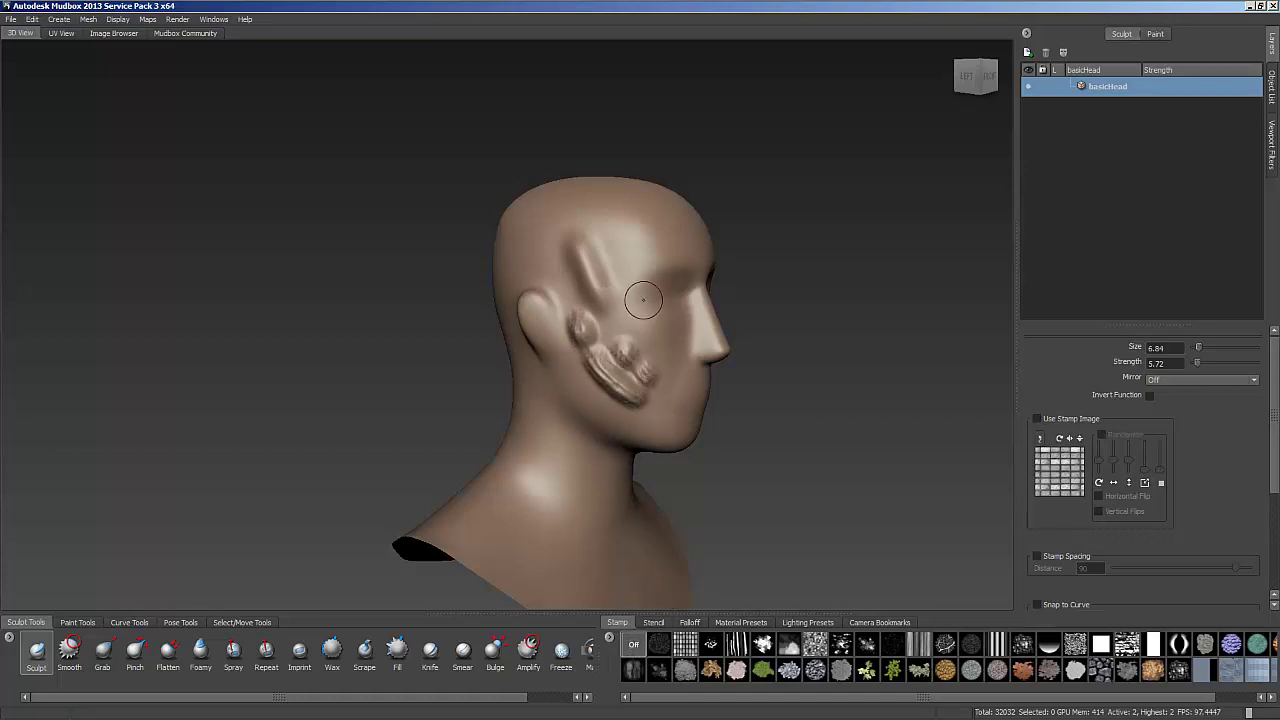
{"action": "left_click_drag", "start_coordinate": [643, 300], "coordinate": [662, 358]}
{"action": "mouse_move", "coordinate": [549, 450]}
{"action": "left_mouse_down"}
{"action": "mouse_move", "coordinate": [540, 535]}
{"action": "mouse_move", "coordinate": [560, 575]}
{"action": "left_mouse_up"}
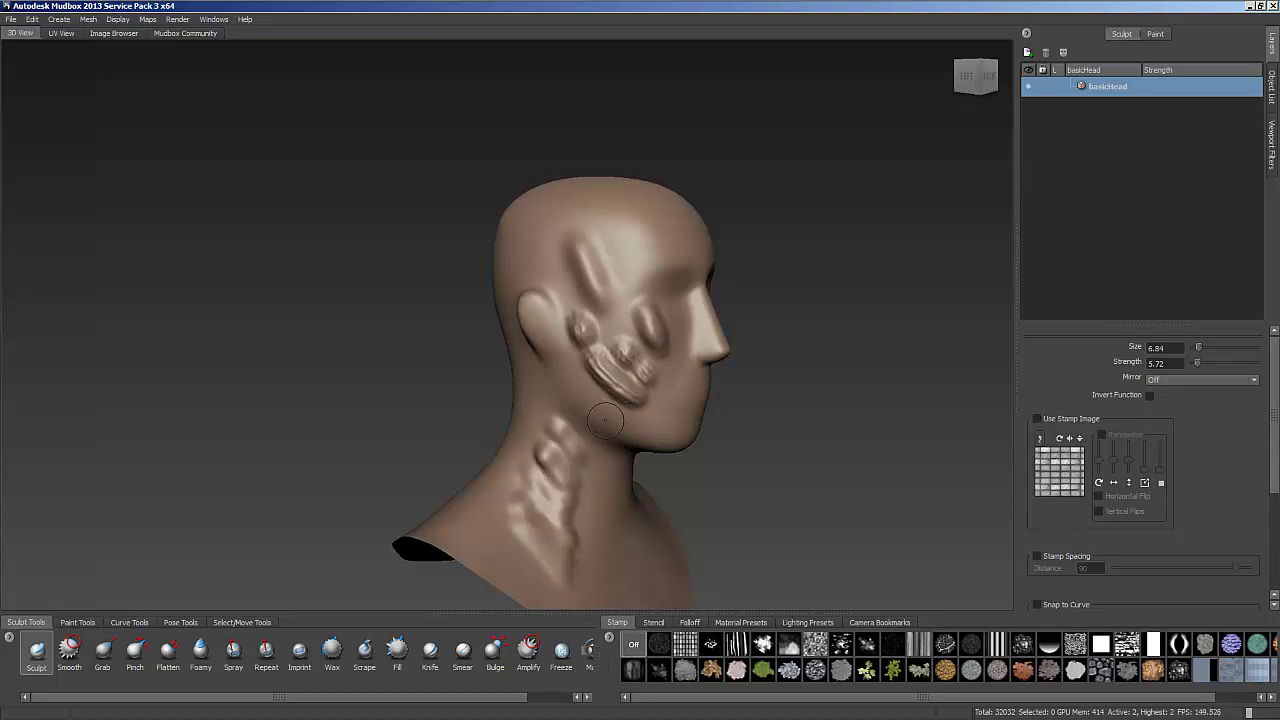
Step: Undo the recent strokes on the cheek, in front of the ear and down the side of the neck
{"action": "key", "text": "ctrl+z"}
{"action": "key", "text": "ctrl+z"}
{"action": "key", "text": "ctrl+z"}
{"action": "key", "text": "ctrl+z"}
{"action": "key", "text": "ctrl+z"}
{"action": "key", "text": "ctrl+z"}
{"action": "mouse_move", "coordinate": [600, 430]}
{"action": "left_mouse_down", "text": "shift"}
{"action": "mouse_move", "coordinate": [650, 335]}
{"action": "mouse_move", "coordinate": [603, 430]}
{"action": "left_mouse_up", "text": "shift"}
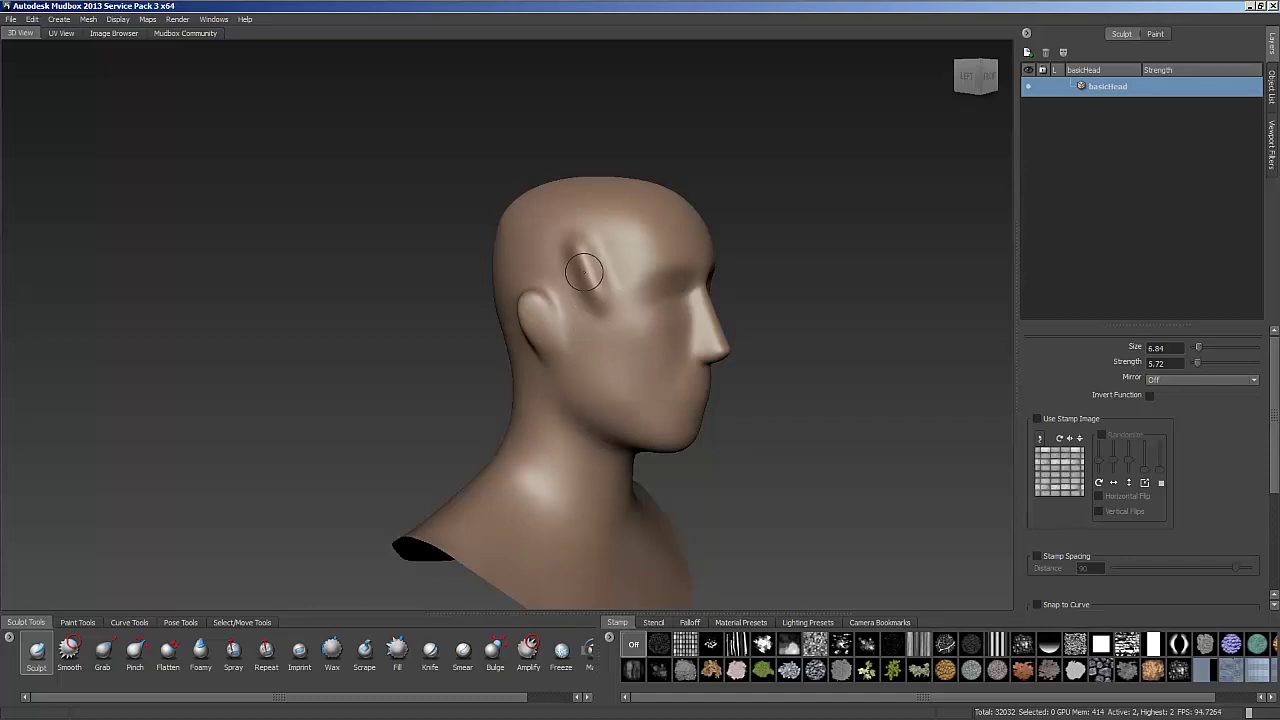
Step: Smooth out the remaining raised stroke on the temple and return to the Sculpt brush
{"action": "key", "text": "shift"}
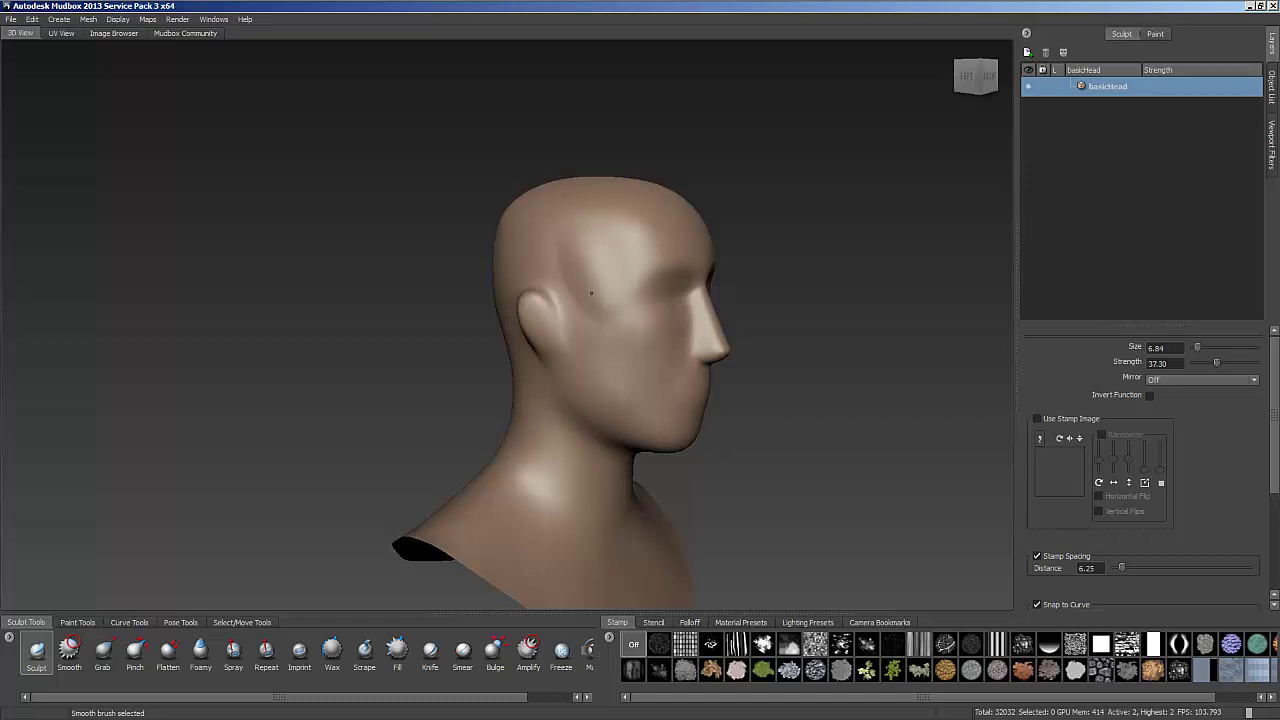
{"action": "key", "text": "shift"}
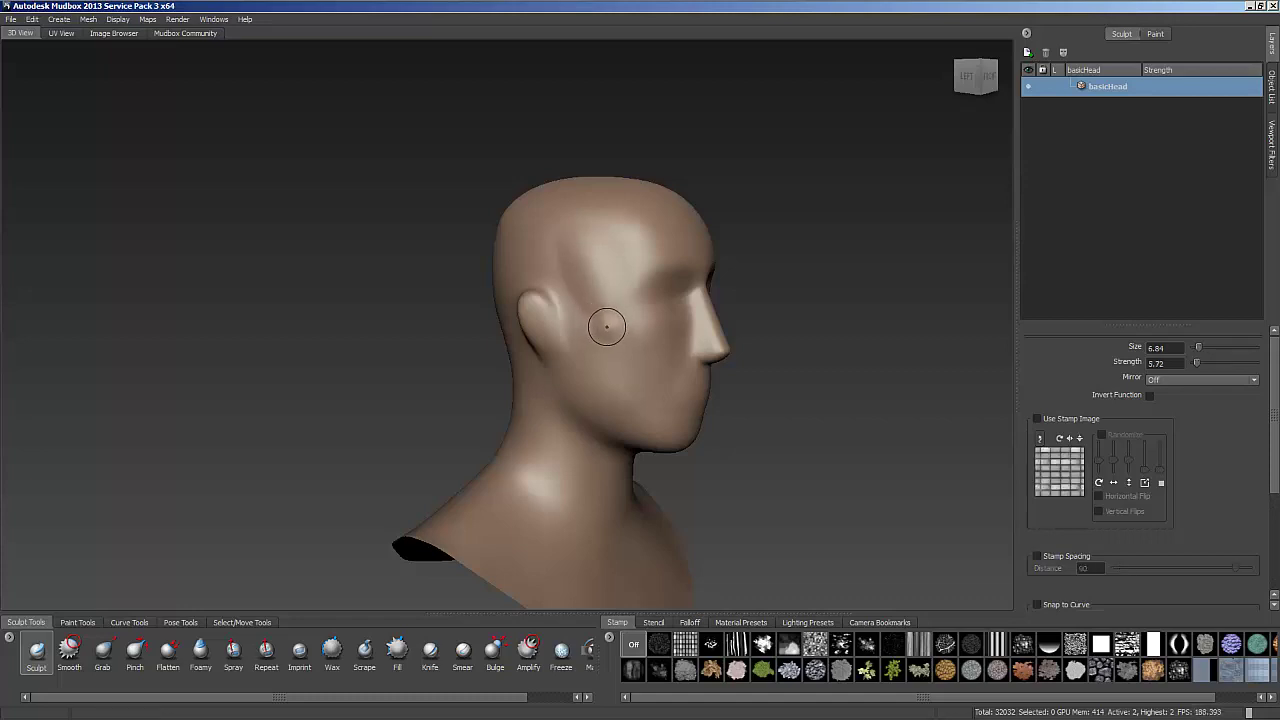
{"action": "left_click", "coordinate": [607, 326]}
{"action": "left_click_drag", "start_coordinate": [779, 429], "coordinate": [663, 441], "text": "alt"}
{"action": "left_click", "coordinate": [38, 662]}
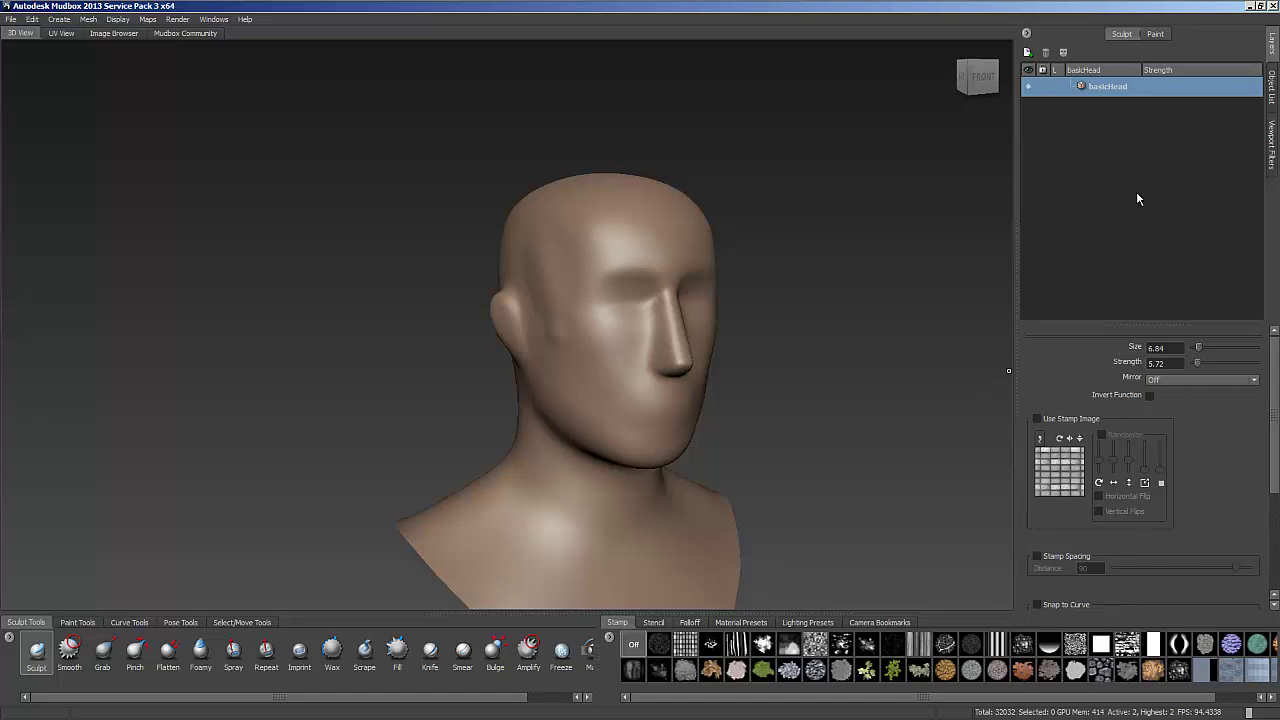
Step: Preview the mirror planes for the Sculpt brush and set its mirroring to X
{"action": "left_click", "coordinate": [1159, 380]}
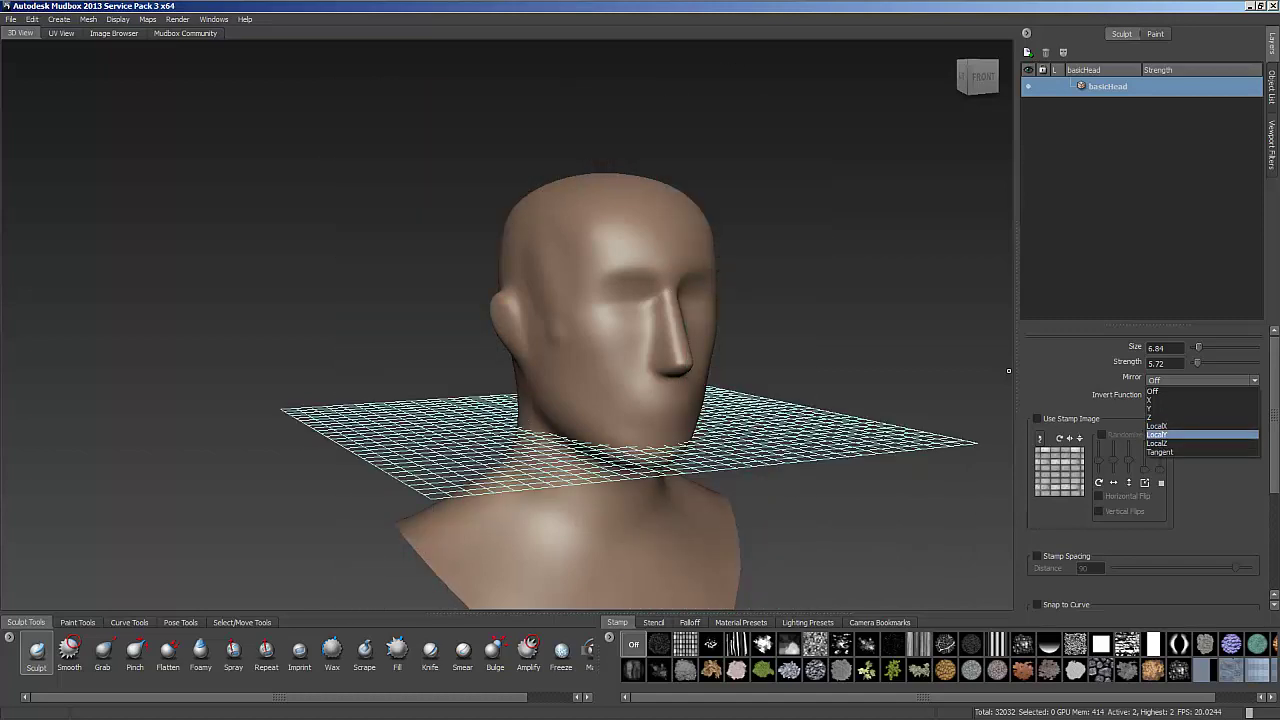
{"action": "left_click", "coordinate": [942, 414]}
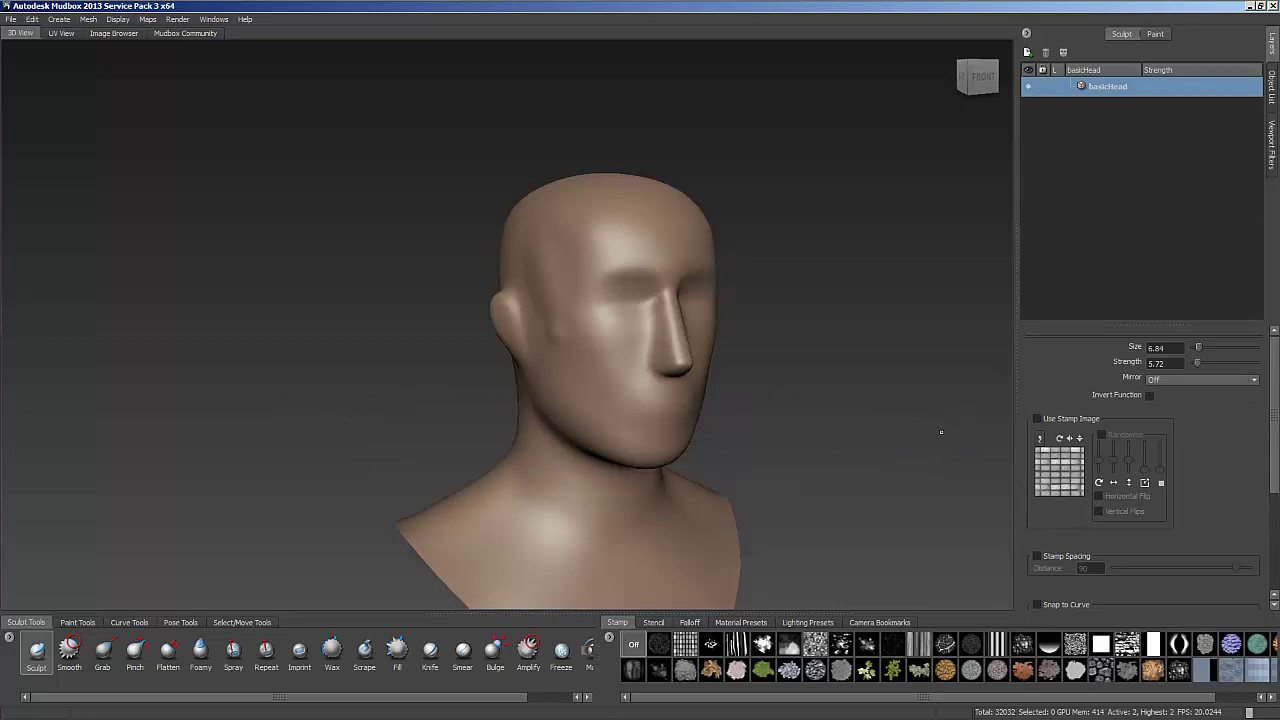
{"action": "left_click", "coordinate": [1158, 378]}
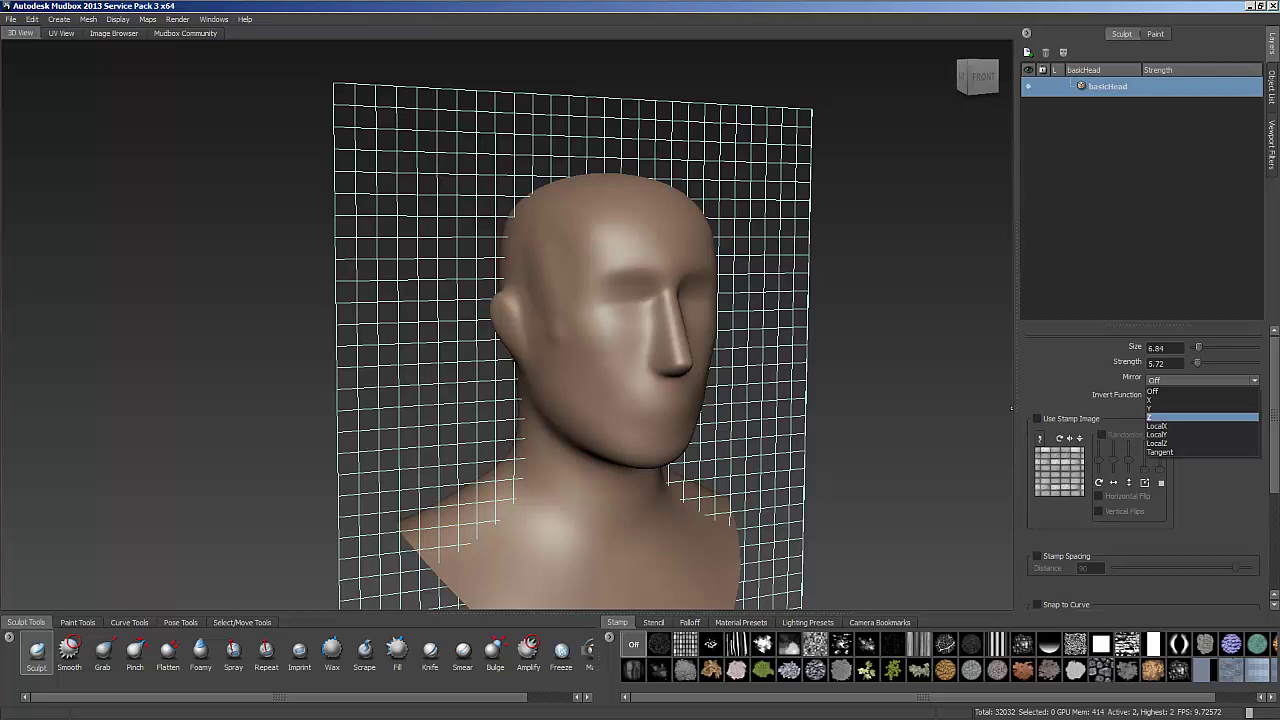
{"action": "left_click", "coordinate": [935, 423]}
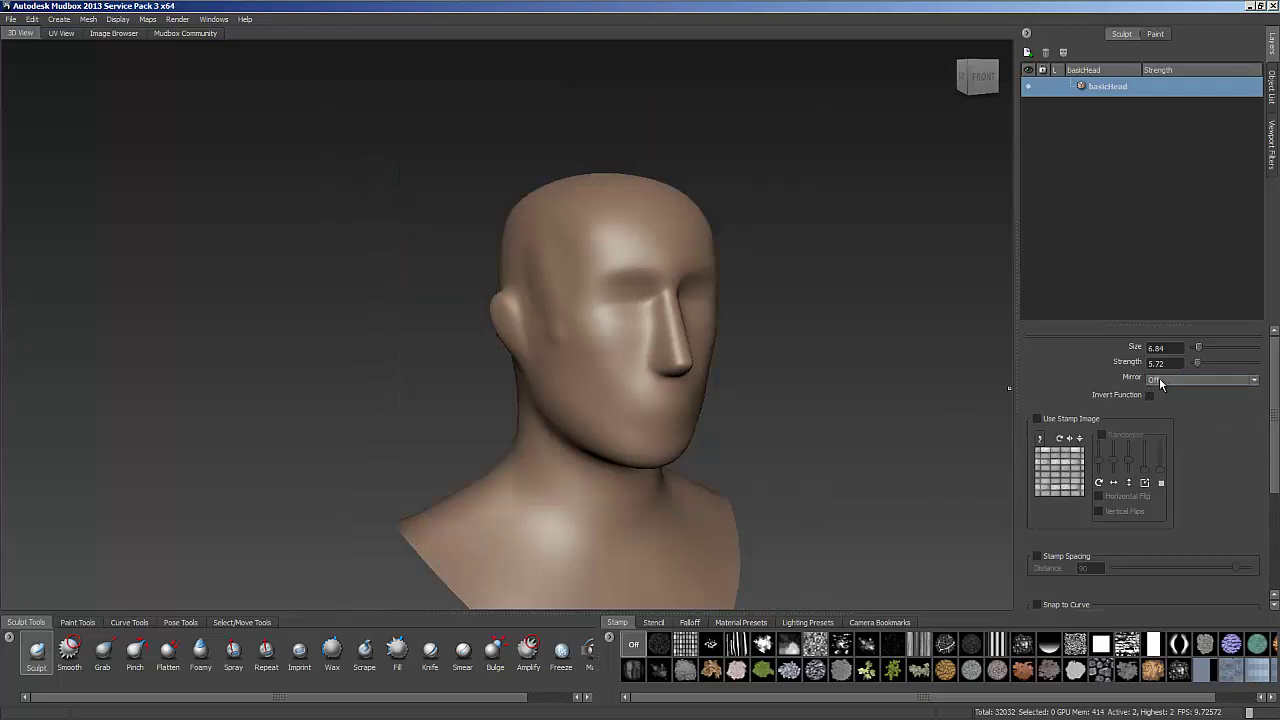
{"action": "left_click", "coordinate": [1180, 380]}
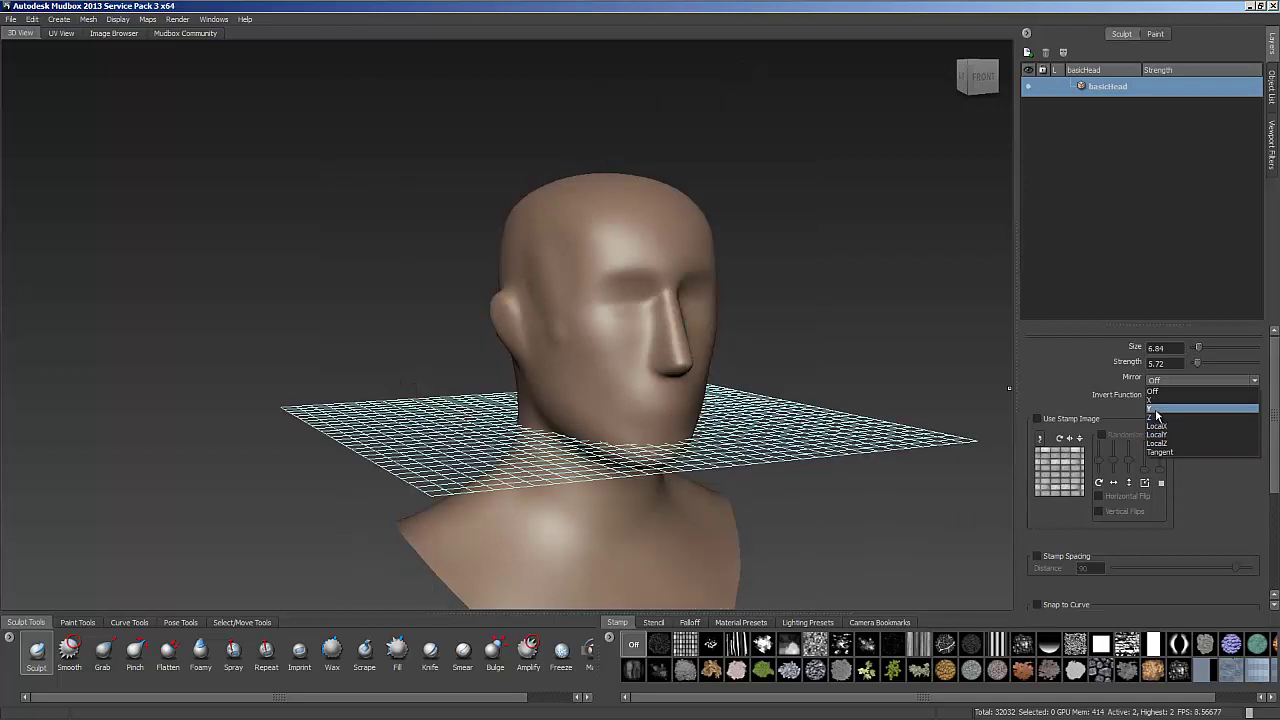
{"action": "left_click", "coordinate": [1152, 400]}
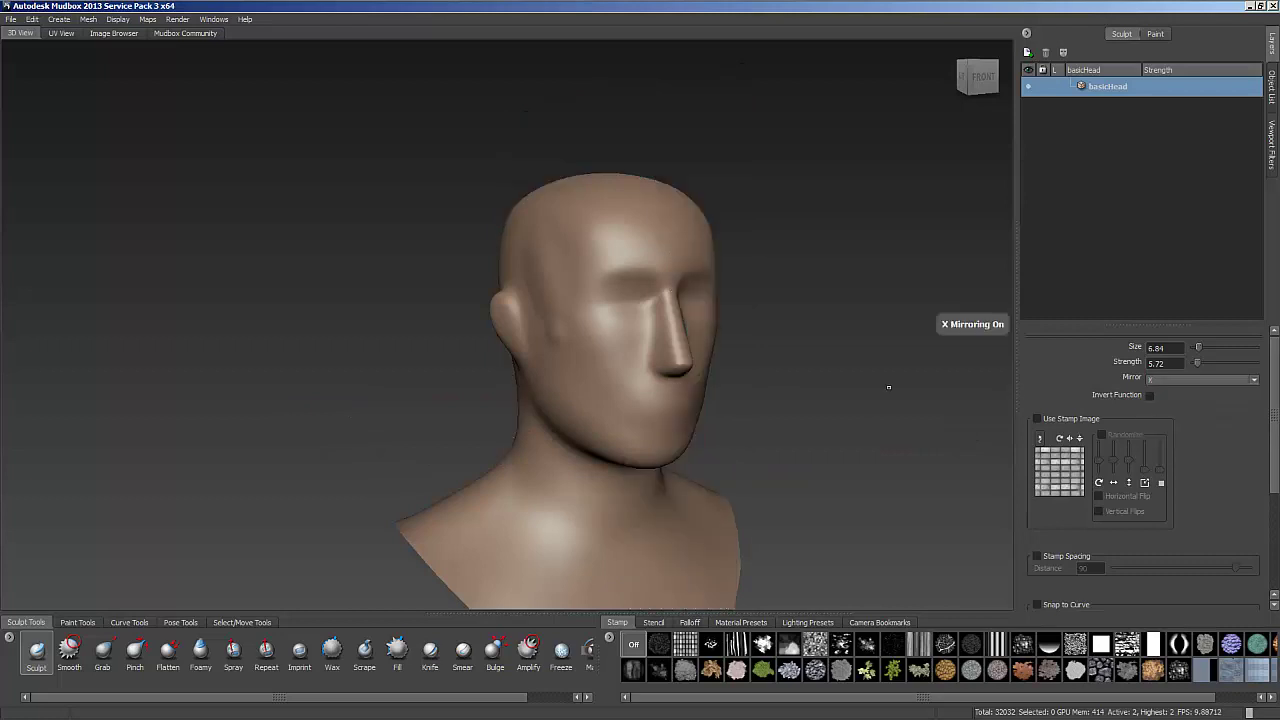
Step: Sculpt a pair of mirrored horn-like bumps on the upper forehead and smooth their surface
{"action": "right_click_drag", "start_coordinate": [642, 256], "coordinate": [812, 328], "text": "alt"}
{"action": "left_click_drag", "start_coordinate": [737, 266], "coordinate": [668, 282], "text": "alt"}
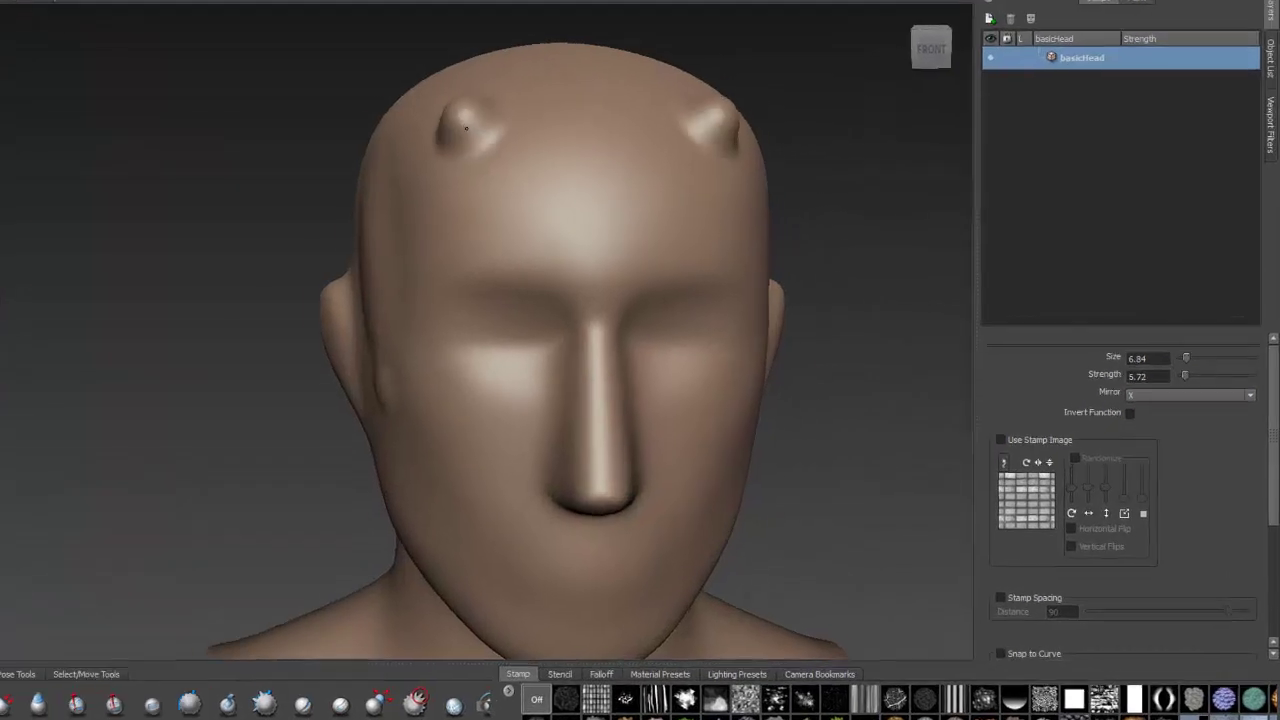
{"action": "mouse_move", "coordinate": [466, 128]}
{"action": "left_mouse_down"}
{"action": "mouse_move", "coordinate": [459, 170]}
{"action": "mouse_move", "coordinate": [461, 130]}
{"action": "left_mouse_up"}
{"action": "left_click_drag", "start_coordinate": [220, 100], "coordinate": [210, 112]}
{"action": "mouse_move", "coordinate": [301, 204]}
{"action": "left_mouse_down", "text": "alt"}
{"action": "mouse_move", "coordinate": [329, 137]}
{"action": "mouse_move", "coordinate": [356, 160]}
{"action": "mouse_move", "coordinate": [358, 207]}
{"action": "mouse_move", "coordinate": [400, 229]}
{"action": "mouse_move", "coordinate": [300, 194]}
{"action": "mouse_move", "coordinate": [87, 182]}
{"action": "mouse_move", "coordinate": [86, 194]}
{"action": "left_mouse_up", "text": "alt"}
{"action": "mouse_move", "coordinate": [251, 206]}
{"action": "left_mouse_down", "text": "alt"}
{"action": "mouse_move", "coordinate": [143, 234]}
{"action": "mouse_move", "coordinate": [460, 271]}
{"action": "mouse_move", "coordinate": [482, 209]}
{"action": "mouse_move", "coordinate": [488, 222]}
{"action": "left_mouse_up", "text": "alt"}
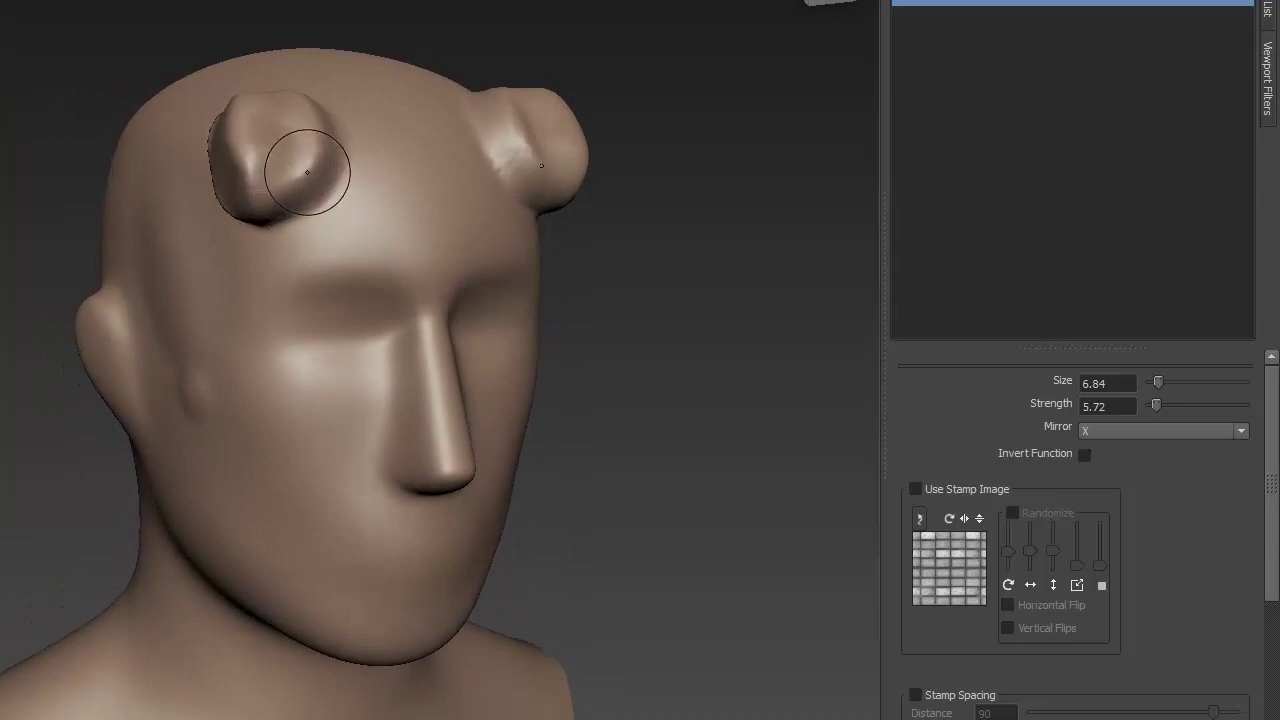
{"action": "mouse_move", "coordinate": [306, 172]}
{"action": "left_mouse_down", "text": "shift"}
{"action": "mouse_move", "coordinate": [298, 181]}
{"action": "mouse_move", "coordinate": [306, 156]}
{"action": "left_mouse_up", "text": "shift"}
{"action": "mouse_move", "coordinate": [272, 94]}
{"action": "left_mouse_down"}
{"action": "mouse_move", "coordinate": [255, 180]}
{"action": "mouse_move", "coordinate": [283, 205]}
{"action": "mouse_move", "coordinate": [320, 163]}
{"action": "mouse_move", "coordinate": [306, 109]}
{"action": "mouse_move", "coordinate": [286, 97]}
{"action": "mouse_move", "coordinate": [214, 153]}
{"action": "left_mouse_up"}
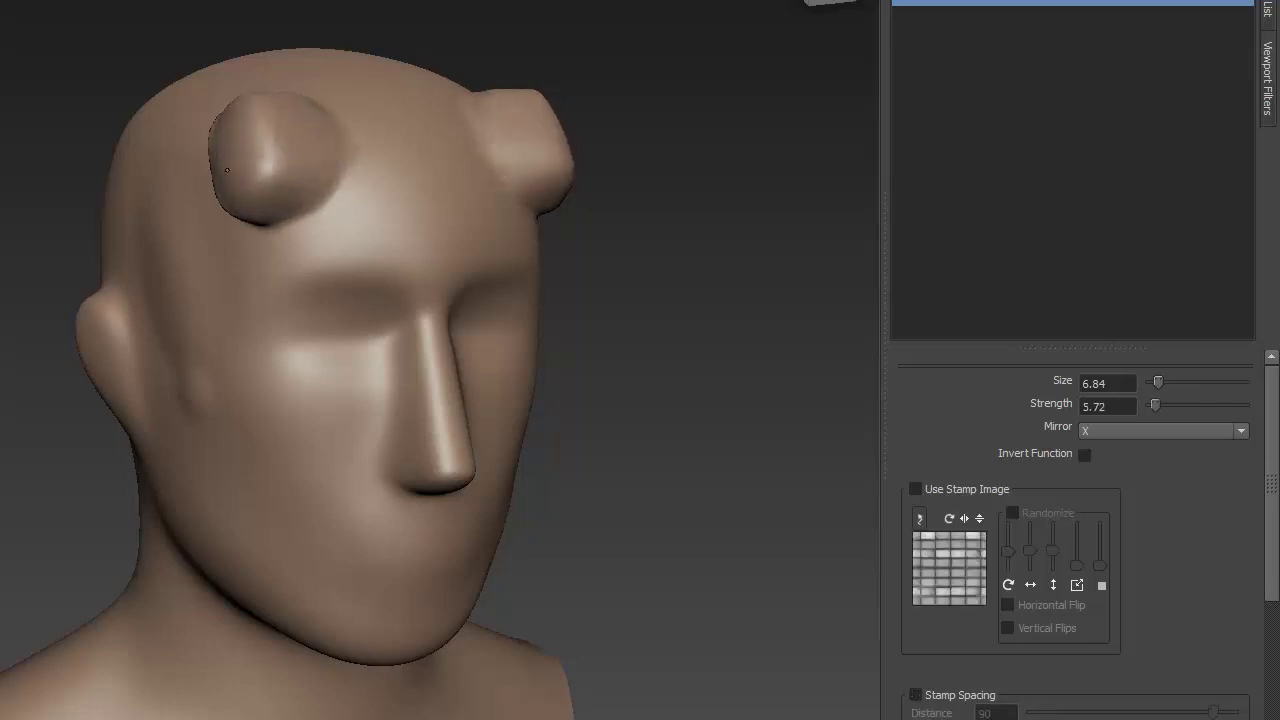
Step: Turn mirroring off and sculpt one-sided strokes on the mid-forehead and beside the eye down the cheek
{"action": "left_click", "coordinate": [1116, 433]}
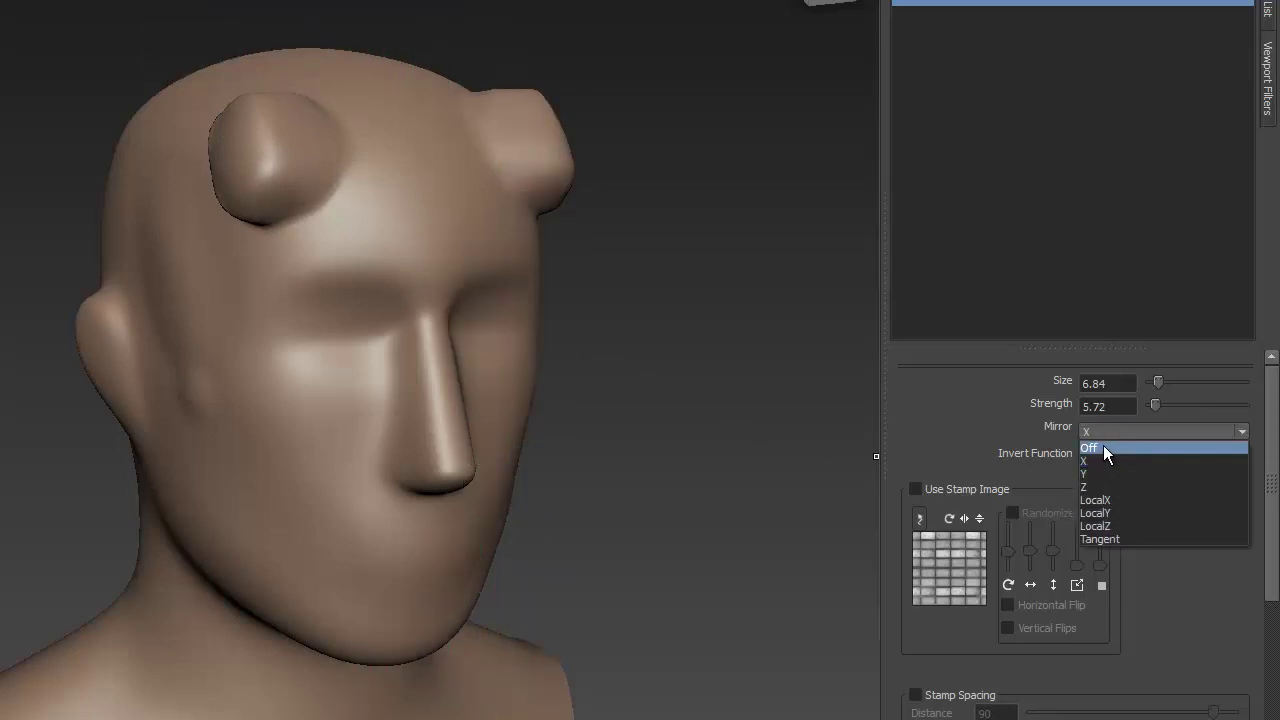
{"action": "left_click", "coordinate": [1102, 447]}
{"action": "left_click_drag", "start_coordinate": [365, 145], "coordinate": [382, 215]}
{"action": "left_click_drag", "start_coordinate": [391, 167], "coordinate": [406, 226]}
{"action": "left_click_drag", "start_coordinate": [270, 318], "coordinate": [276, 360]}
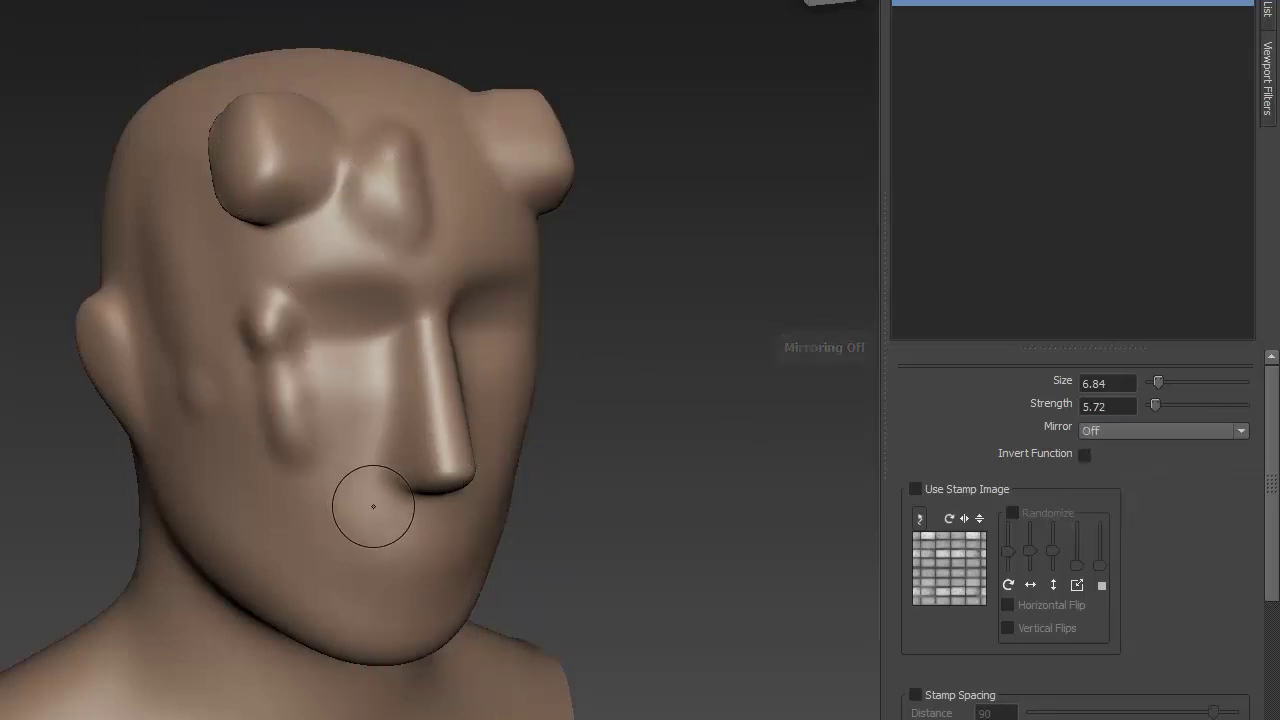
{"action": "mouse_move", "coordinate": [414, 503]}
{"action": "left_mouse_down", "text": "alt"}
{"action": "mouse_move", "coordinate": [97, 484]}
{"action": "mouse_move", "coordinate": [63, 508]}
{"action": "mouse_move", "coordinate": [103, 466]}
{"action": "mouse_move", "coordinate": [180, 440]}
{"action": "mouse_move", "coordinate": [423, 434]}
{"action": "mouse_move", "coordinate": [540, 540]}
{"action": "left_mouse_up", "text": "alt"}
Step: Undo the one-sided strokes and the mirrored forehead bumps
{"action": "key", "text": "ctrl+z"}
{"action": "key", "text": "ctrl+z"}
{"action": "key", "text": "ctrl+z"}
{"action": "key", "text": "ctrl+z"}
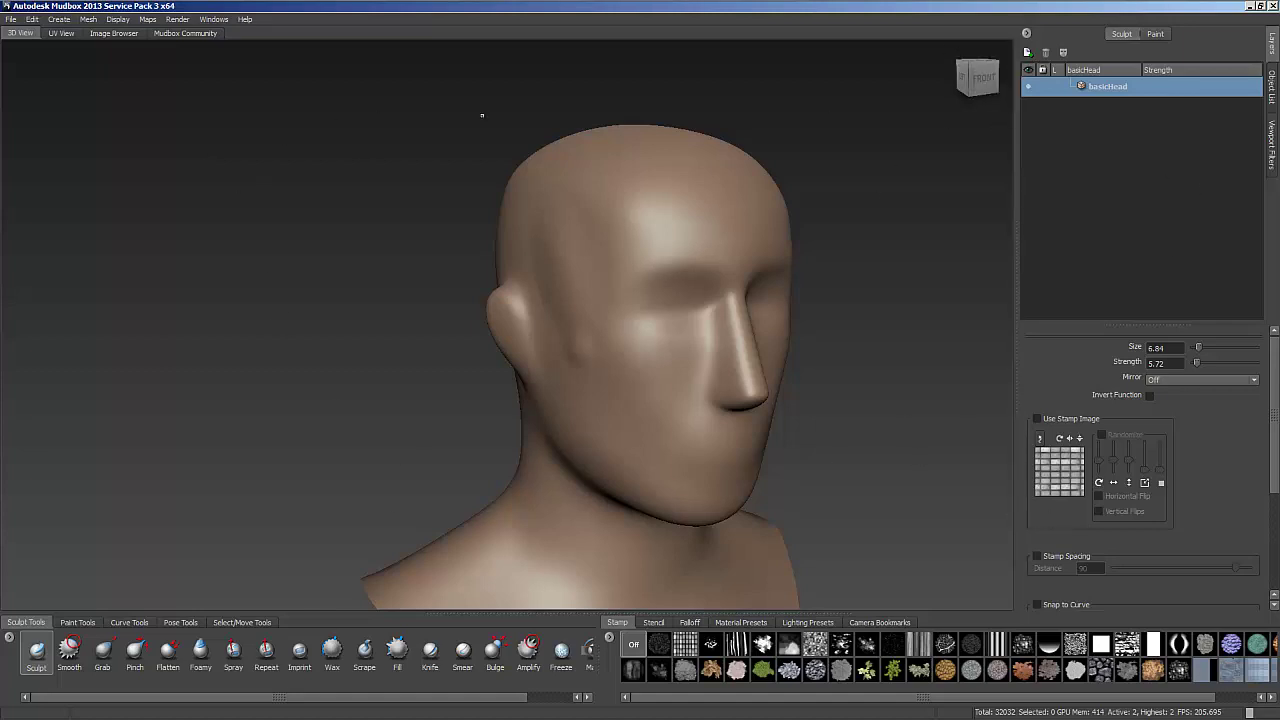
{"action": "right_click", "coordinate": [506, 487]}
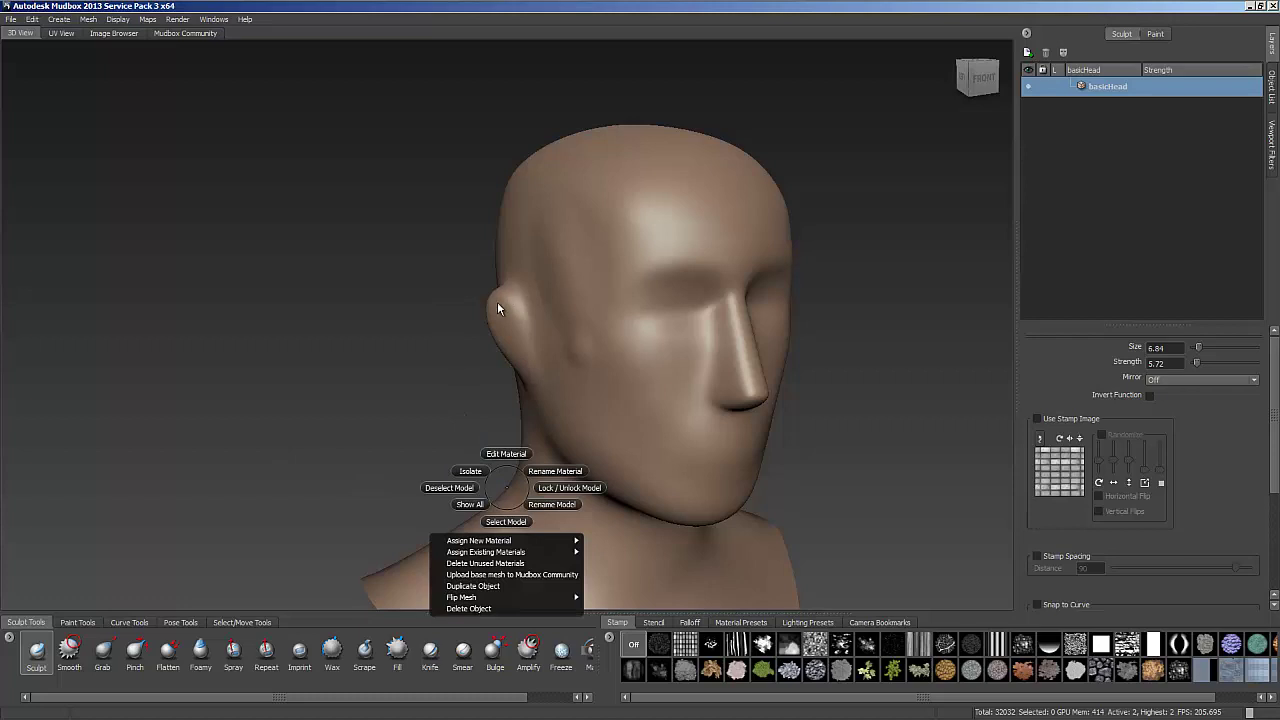
{"action": "left_click", "coordinate": [645, 322]}
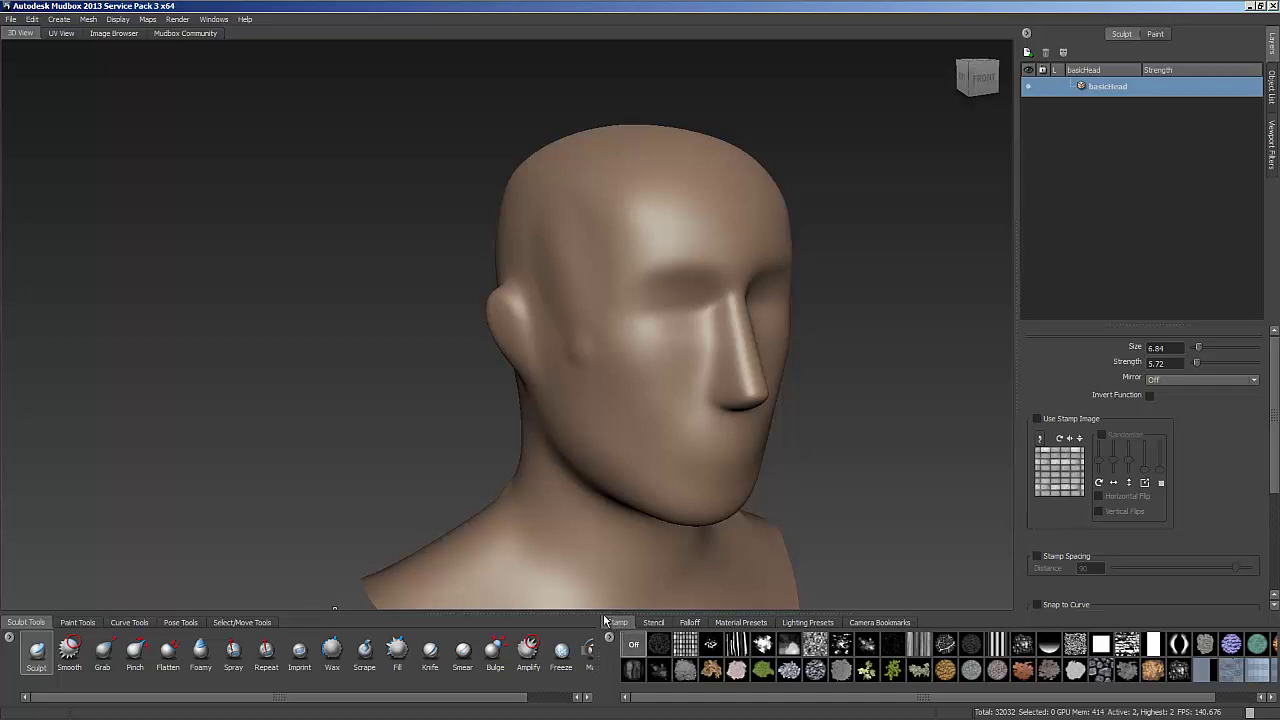
Step: Choose the first, steepest falloff preset for the Sculpt brush and sculpt a diagonal stroke on the forehead
{"action": "left_click", "coordinate": [692, 624]}
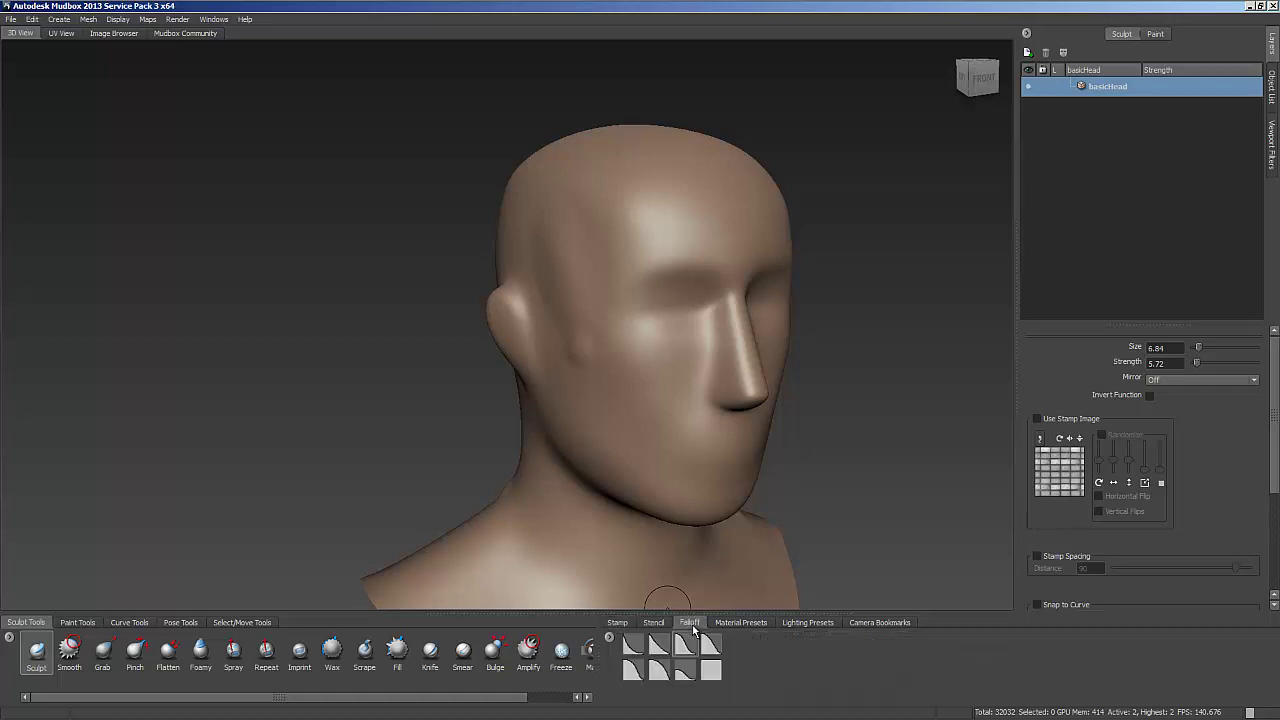
{"action": "left_click", "coordinate": [636, 670]}
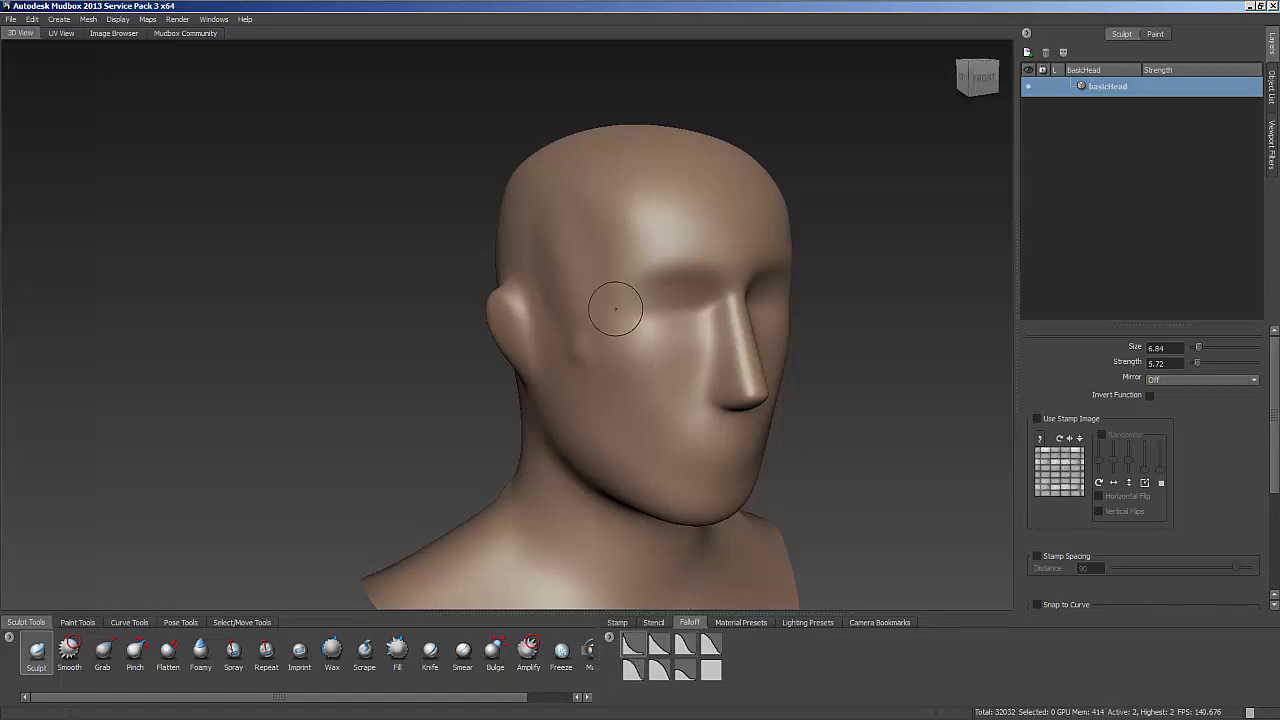
{"action": "left_click_drag", "start_coordinate": [691, 220], "coordinate": [617, 151]}
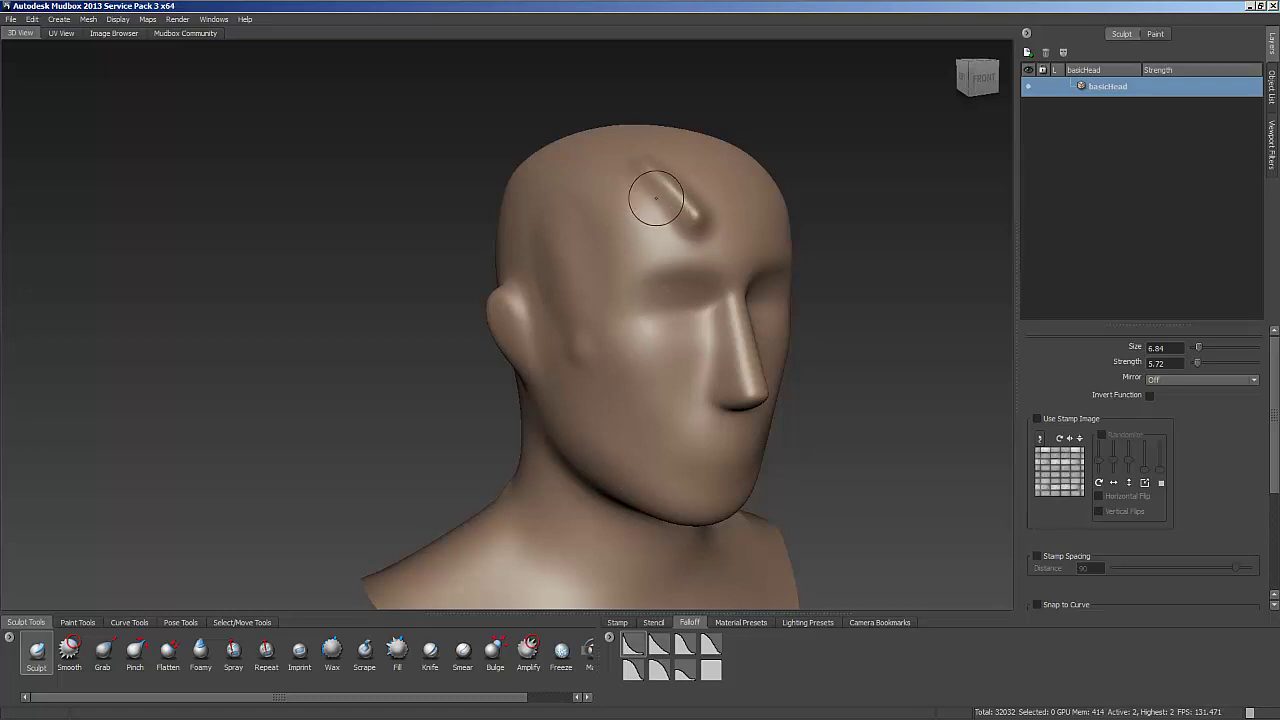
{"action": "mouse_move", "coordinate": [689, 229]}
{"action": "left_mouse_down", "text": "alt"}
{"action": "mouse_move", "coordinate": [735, 278]}
{"action": "mouse_move", "coordinate": [705, 253]}
{"action": "left_mouse_up", "text": "alt"}
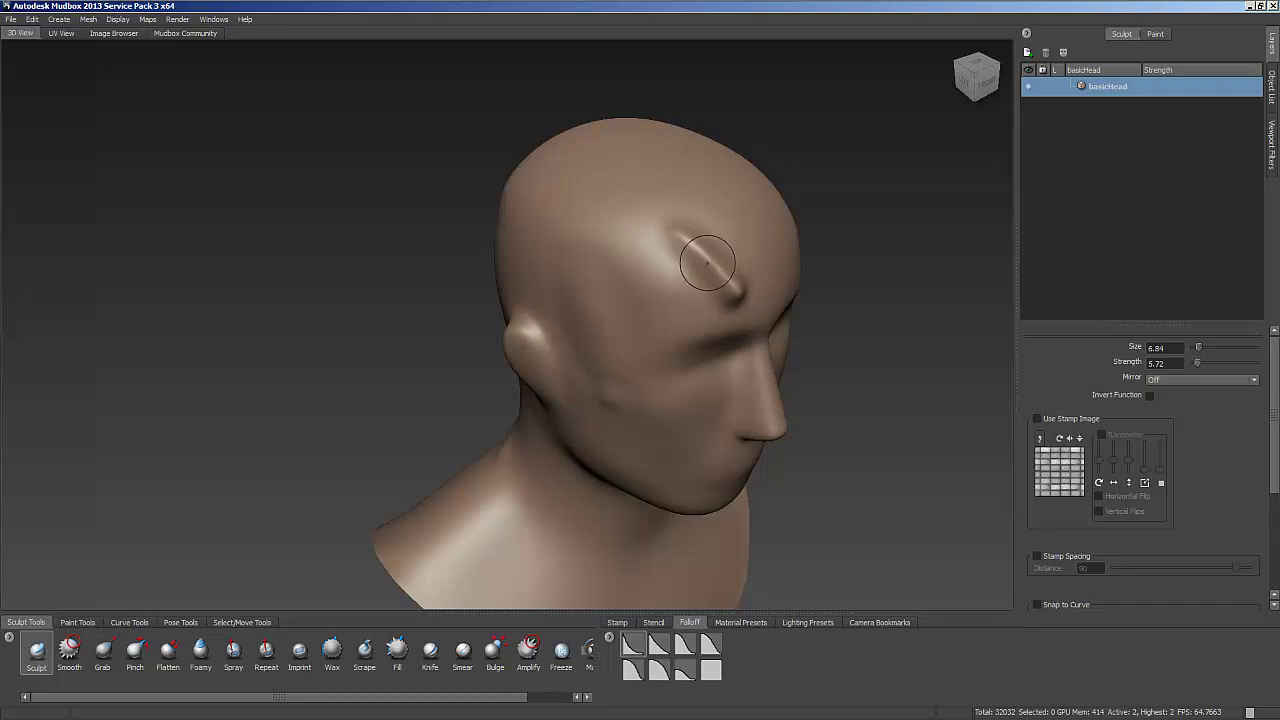
{"action": "mouse_move", "coordinate": [691, 277]}
{"action": "left_mouse_down", "text": "alt"}
{"action": "mouse_move", "coordinate": [531, 137]}
{"action": "mouse_move", "coordinate": [580, 340]}
{"action": "mouse_move", "coordinate": [611, 562]}
{"action": "left_mouse_up", "text": "alt"}
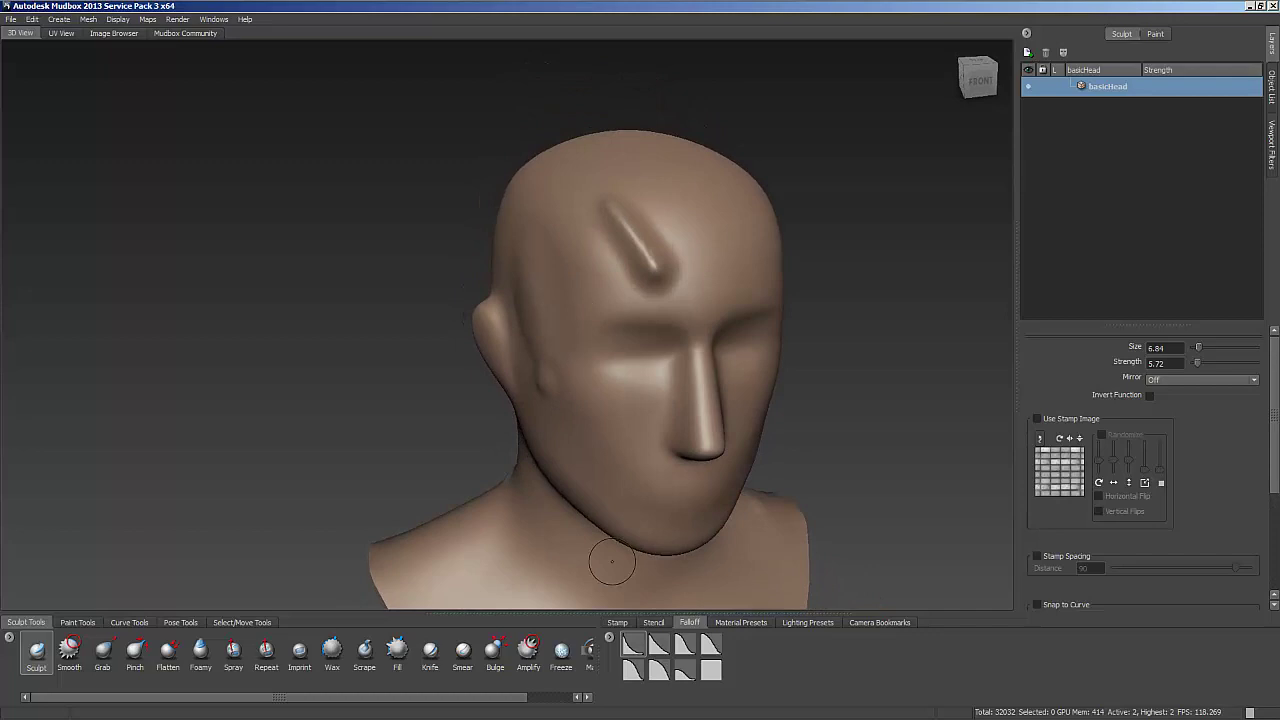
Step: Switch to the rounded, convex falloff preset and sculpt a second diagonal stroke beside the first on the forehead
{"action": "left_click", "coordinate": [660, 672]}
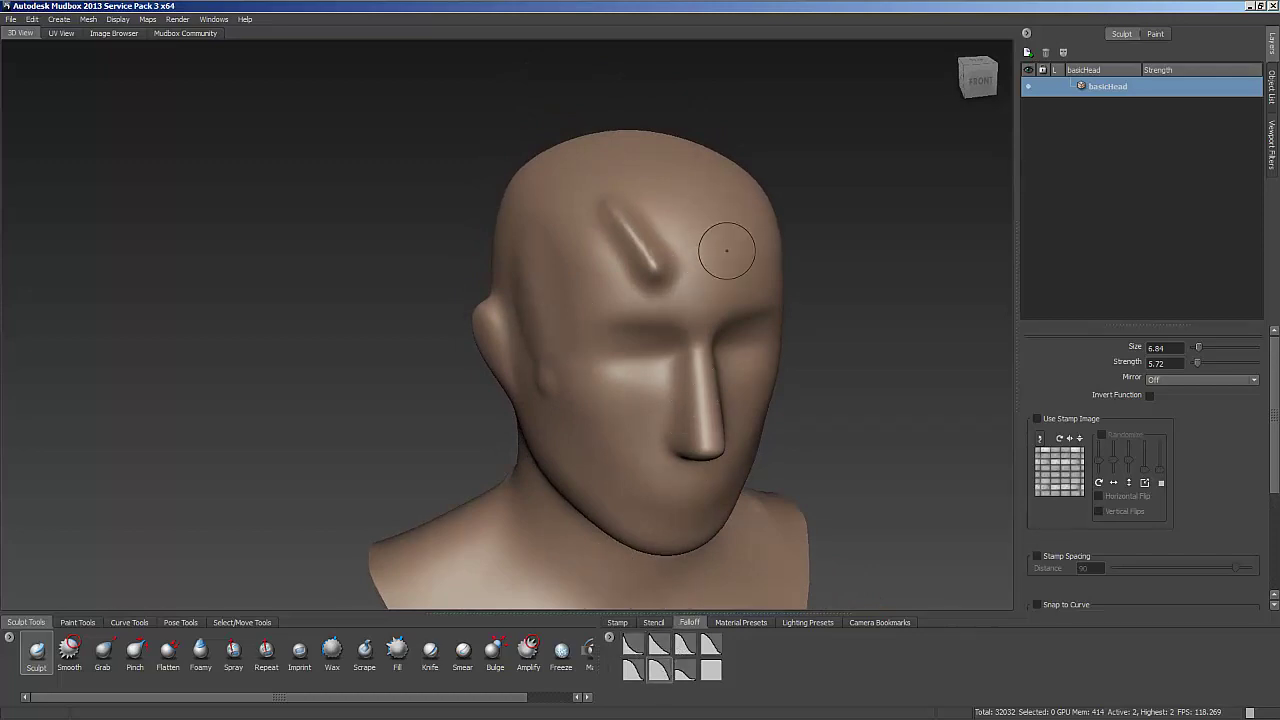
{"action": "mouse_move", "coordinate": [729, 252]}
{"action": "left_mouse_down"}
{"action": "mouse_move", "coordinate": [738, 266]}
{"action": "mouse_move", "coordinate": [671, 180]}
{"action": "left_mouse_up"}
{"action": "left_click_drag", "start_coordinate": [687, 240], "coordinate": [760, 254], "text": "alt"}
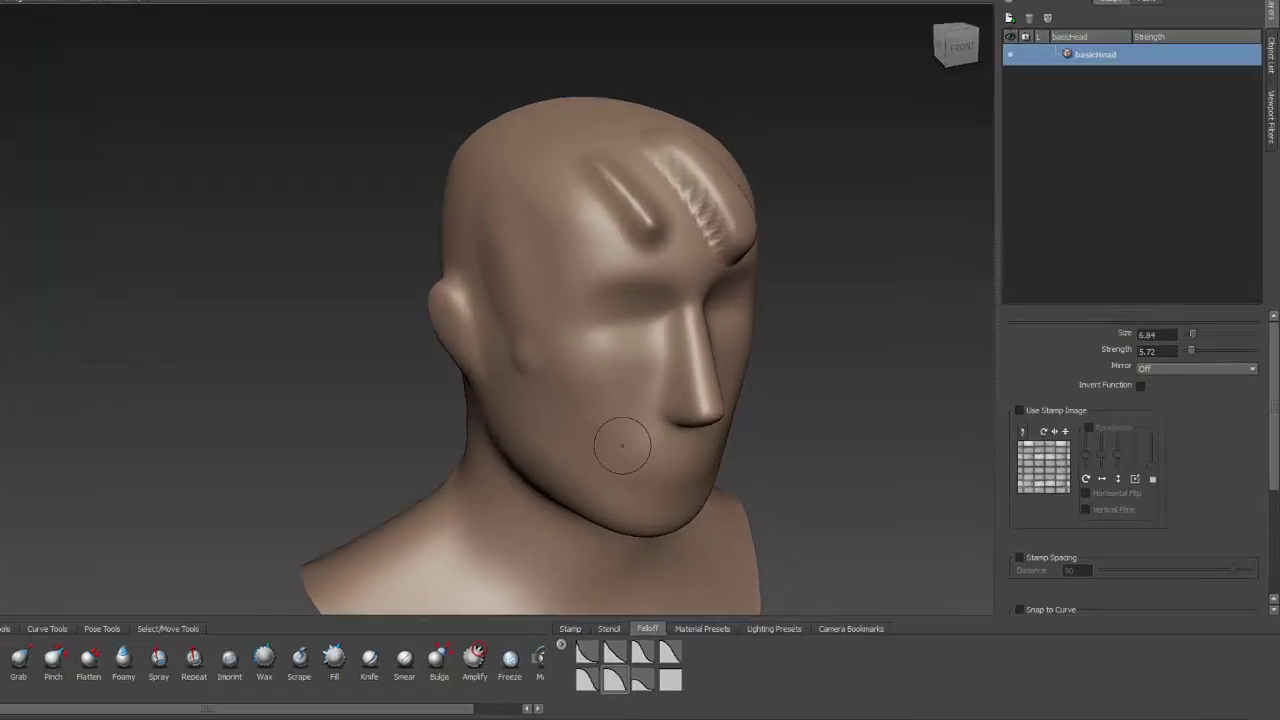
Step: Sculpt a wide, hard-edged stroke from the cheek down to the jaw with the flat, constant falloff preset
{"action": "left_click_drag", "start_coordinate": [622, 446], "coordinate": [596, 456], "text": "alt"}
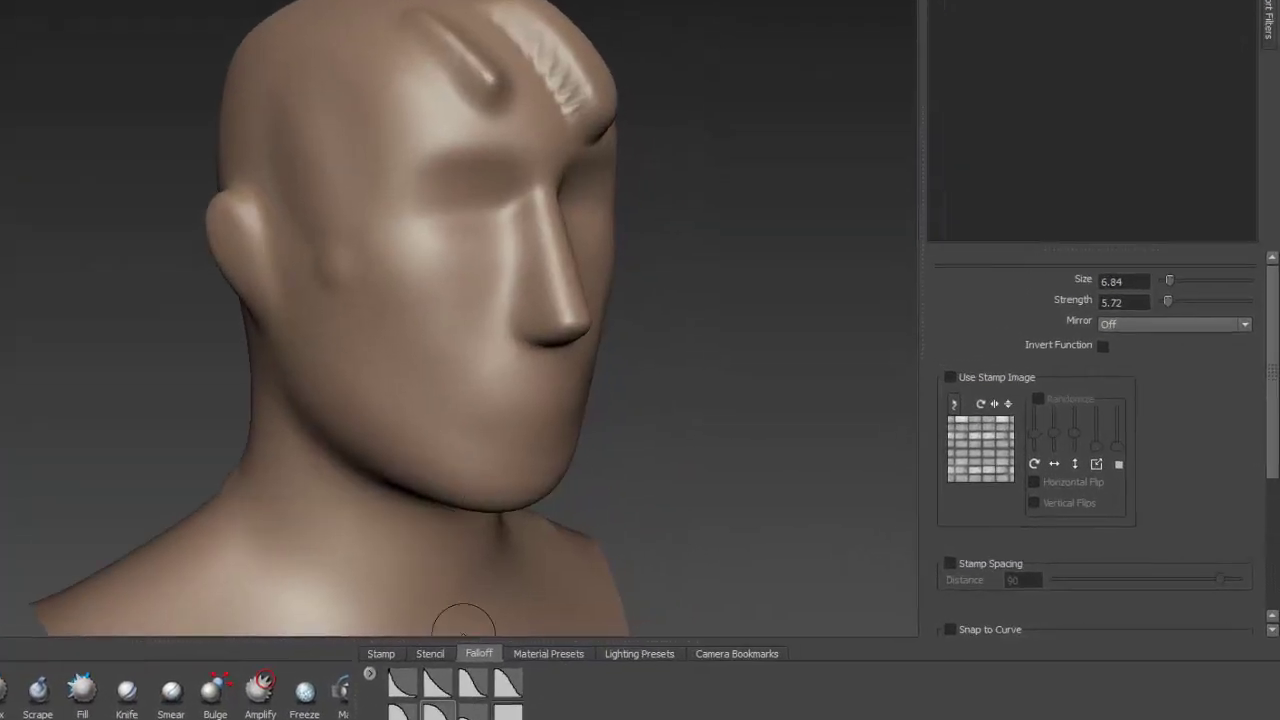
{"action": "left_click_drag", "start_coordinate": [405, 333], "coordinate": [346, 455]}
{"action": "mouse_move", "coordinate": [357, 388]}
{"action": "left_mouse_down", "text": "alt"}
{"action": "mouse_move", "coordinate": [345, 334]}
{"action": "mouse_move", "coordinate": [494, 223]}
{"action": "mouse_move", "coordinate": [250, 425]}
{"action": "mouse_move", "coordinate": [340, 360]}
{"action": "mouse_move", "coordinate": [423, 343]}
{"action": "left_mouse_up", "text": "alt"}
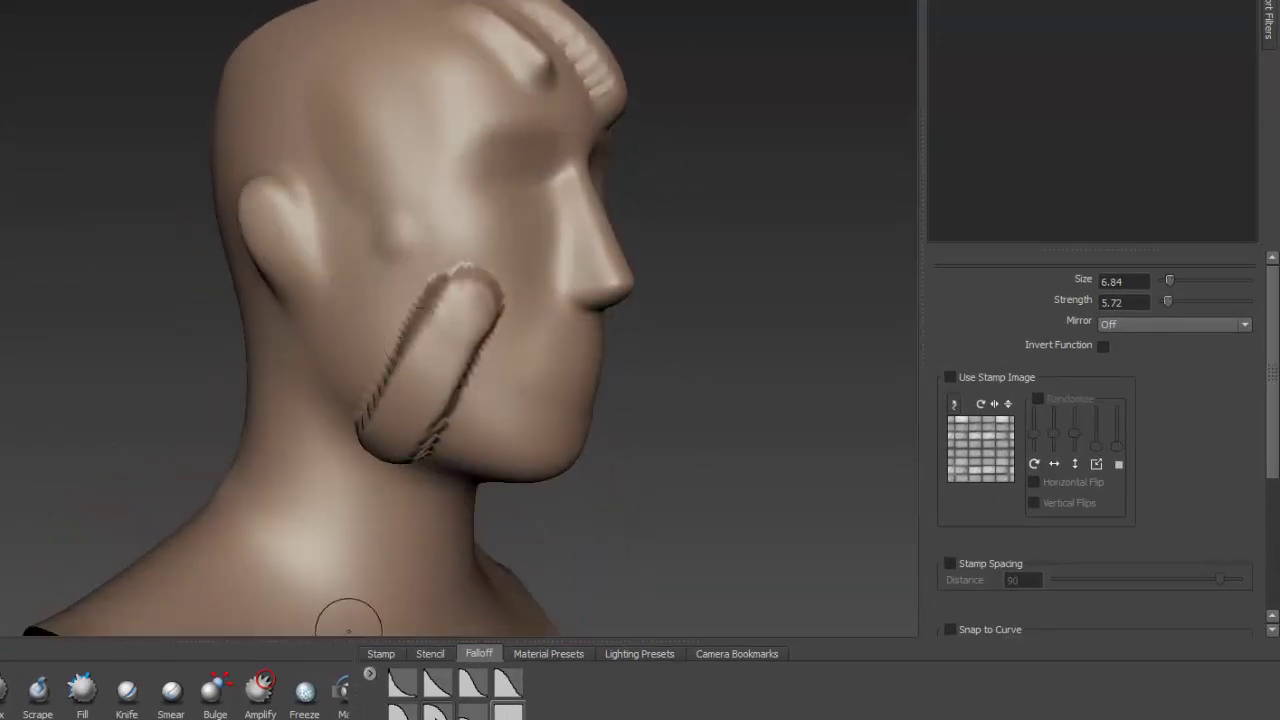
Step: Sculpt parallel raised strokes across the side of the head above the ear with softer falloff presets
{"action": "mouse_move", "coordinate": [449, 157]}
{"action": "left_mouse_down", "text": "alt"}
{"action": "mouse_move", "coordinate": [471, 186]}
{"action": "mouse_move", "coordinate": [466, 158]}
{"action": "mouse_move", "coordinate": [366, 100]}
{"action": "mouse_move", "coordinate": [462, 128]}
{"action": "mouse_move", "coordinate": [463, 280]}
{"action": "left_mouse_up", "text": "alt"}
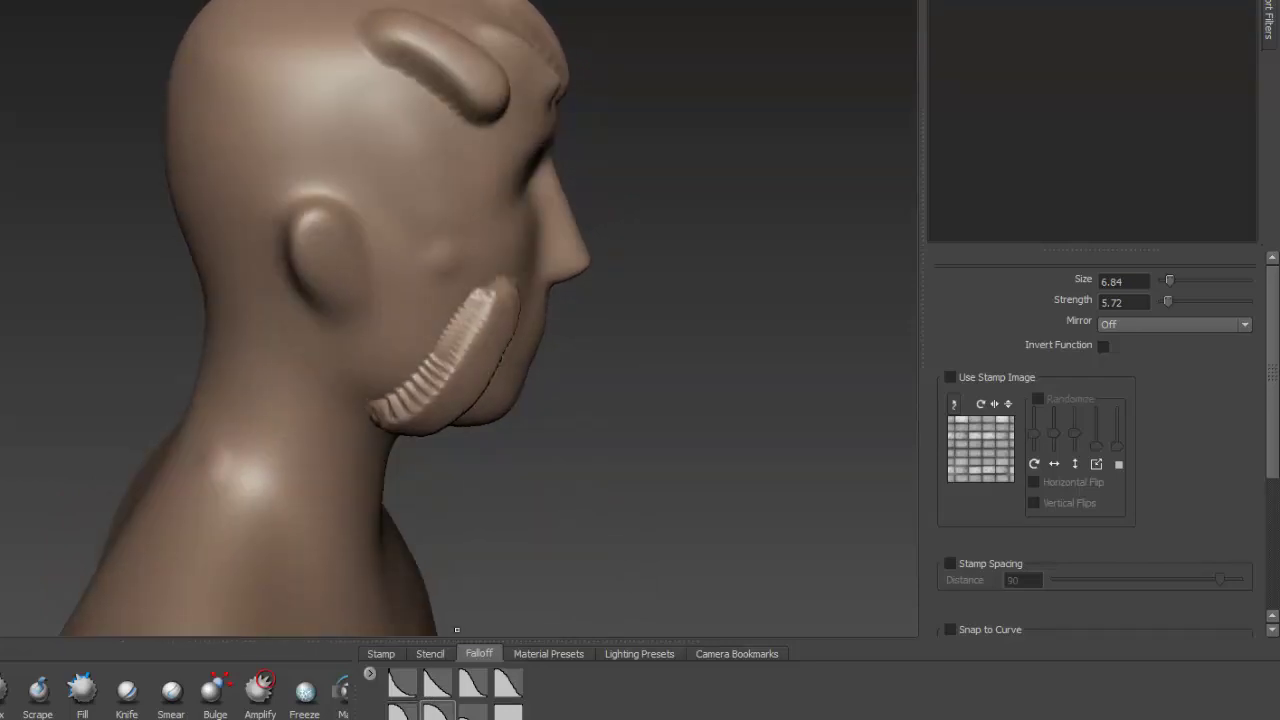
{"action": "left_click_drag", "start_coordinate": [432, 130], "coordinate": [292, 56]}
{"action": "left_click_drag", "start_coordinate": [388, 169], "coordinate": [240, 105]}
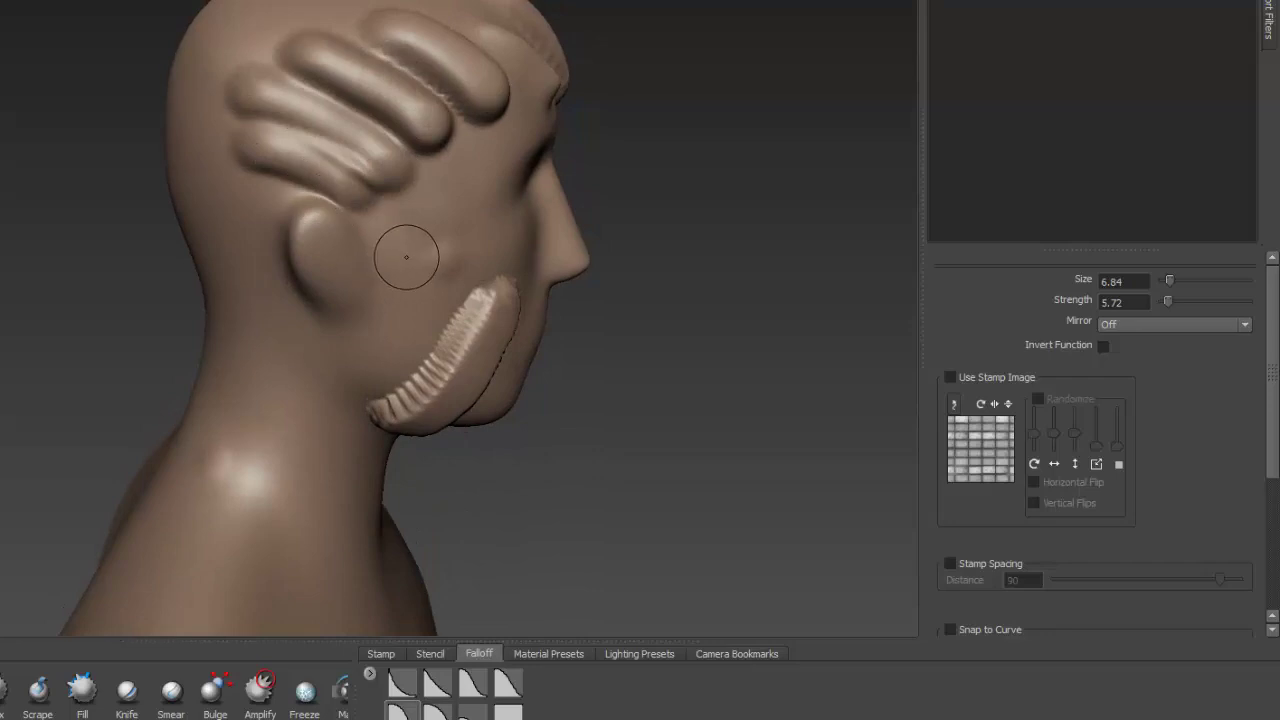
{"action": "left_click_drag", "start_coordinate": [466, 222], "coordinate": [338, 232], "text": "alt"}
{"action": "mouse_move", "coordinate": [389, 147]}
{"action": "left_mouse_down", "text": "shift"}
{"action": "mouse_move", "coordinate": [378, 116]}
{"action": "mouse_move", "coordinate": [395, 174]}
{"action": "mouse_move", "coordinate": [352, 156]}
{"action": "left_mouse_up", "text": "shift"}
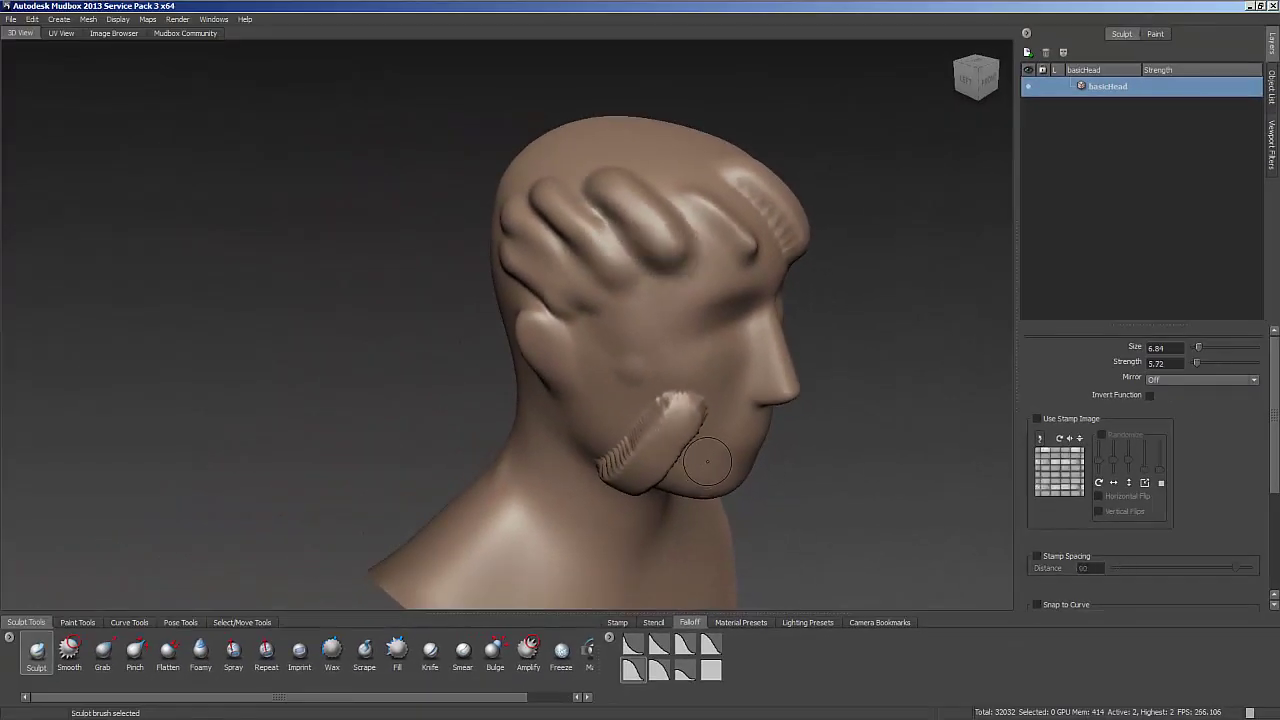
Step: Undo all the falloff test strokes on the head and choose the third falloff preset
{"action": "key", "text": "ctrl+z"}
{"action": "key", "text": "ctrl+z"}
{"action": "key", "text": "ctrl+z"}
{"action": "key", "text": "ctrl+z"}
{"action": "key", "text": "ctrl+z"}
{"action": "key", "text": "ctrl+z"}
{"action": "key", "text": "ctrl+z"}
{"action": "key", "text": "ctrl+z"}
{"action": "key", "text": "ctrl+z"}
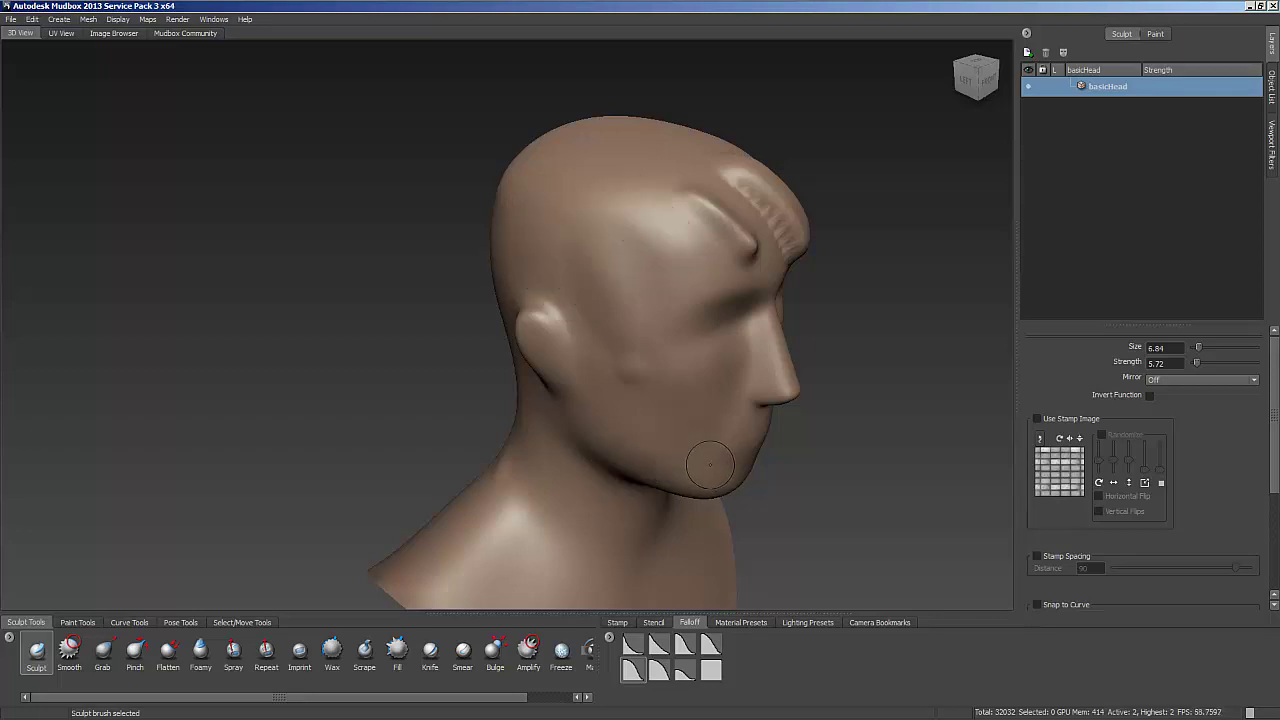
{"action": "key", "text": "ctrl+z"}
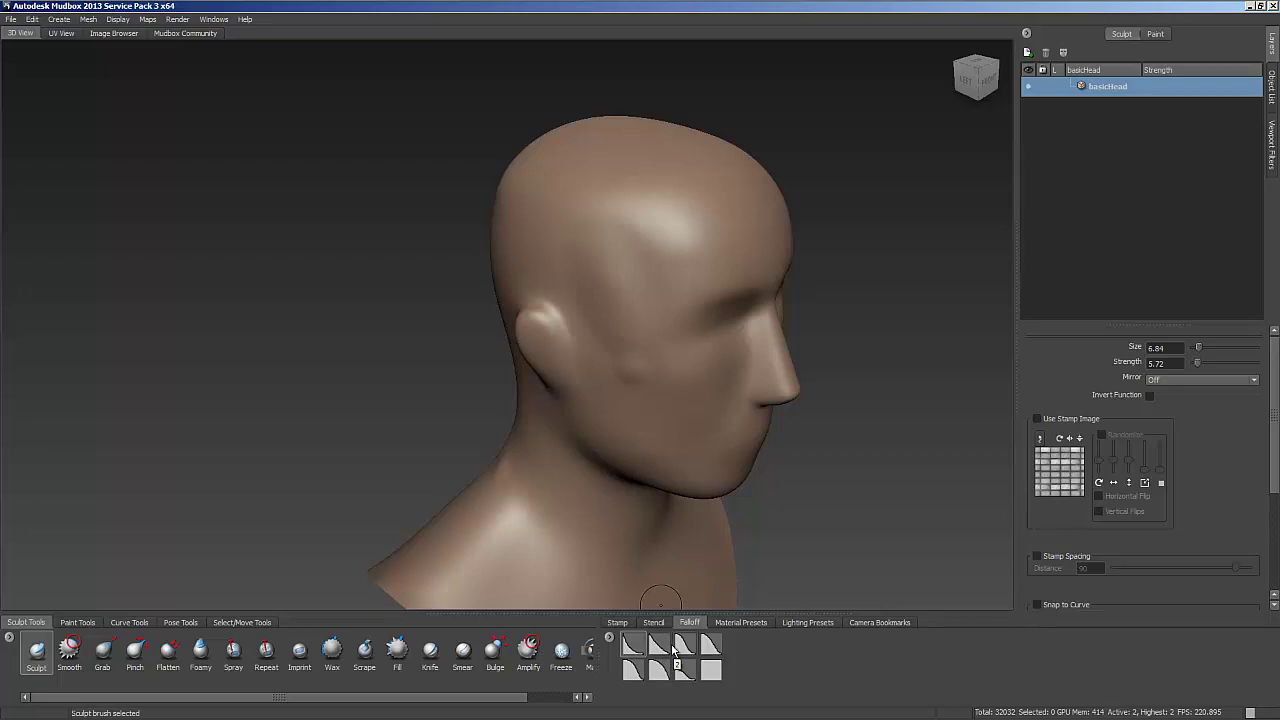
{"action": "left_click", "coordinate": [674, 650]}
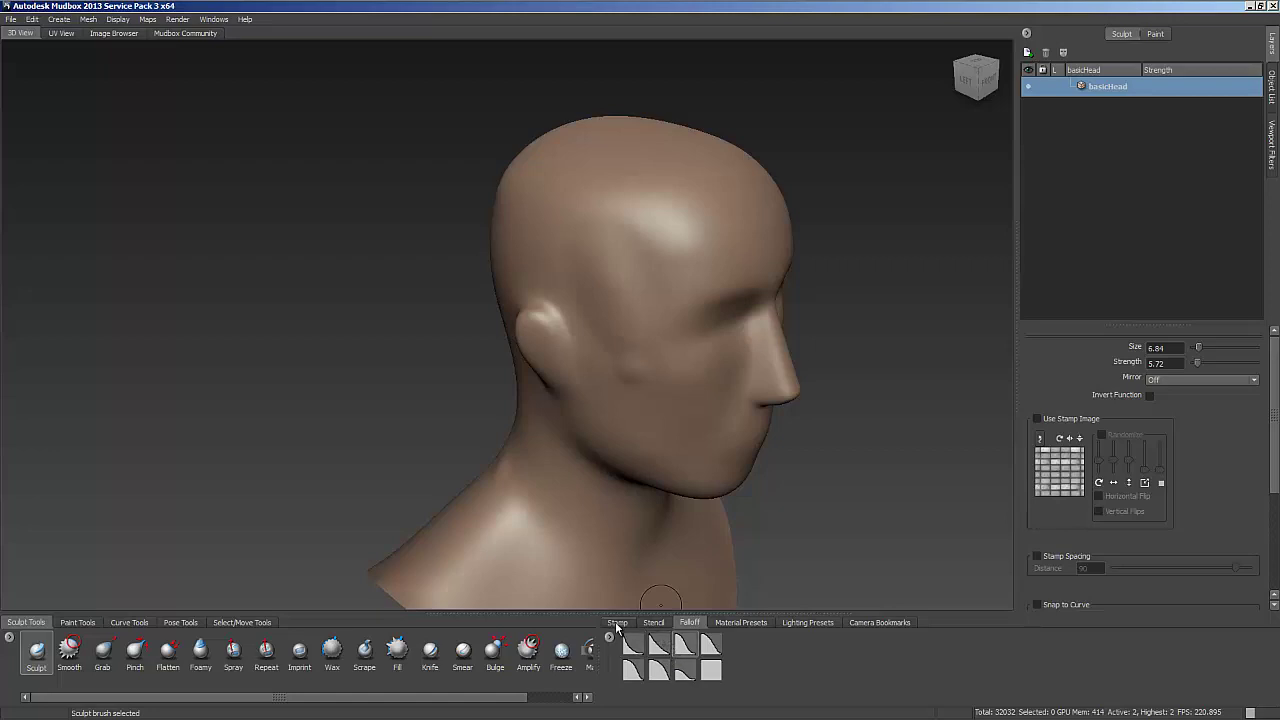